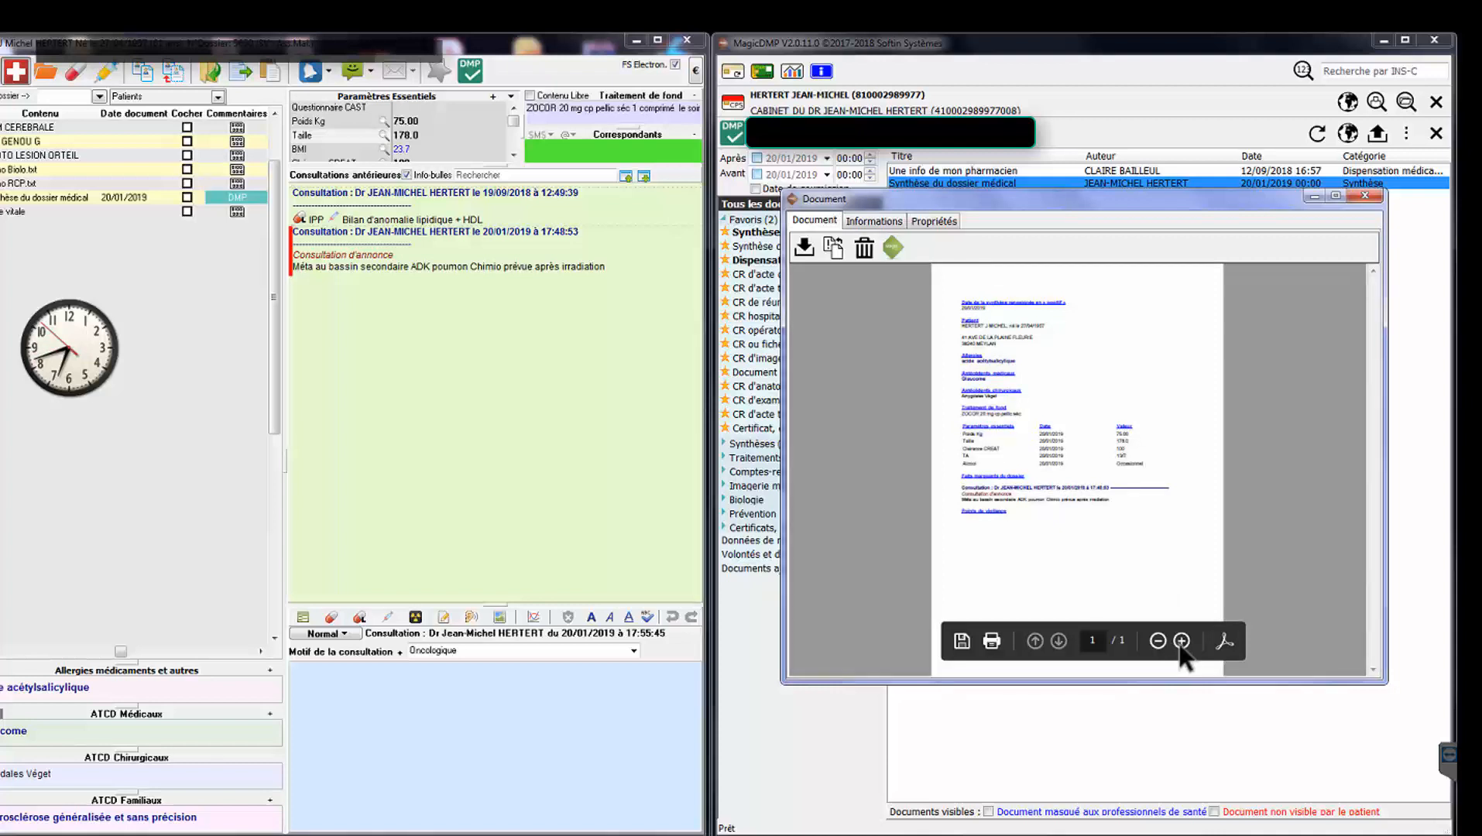
Step: Enlarge the open medical summary document so its text is easier to read
{"action": "left_click", "coordinate": [1182, 642]}
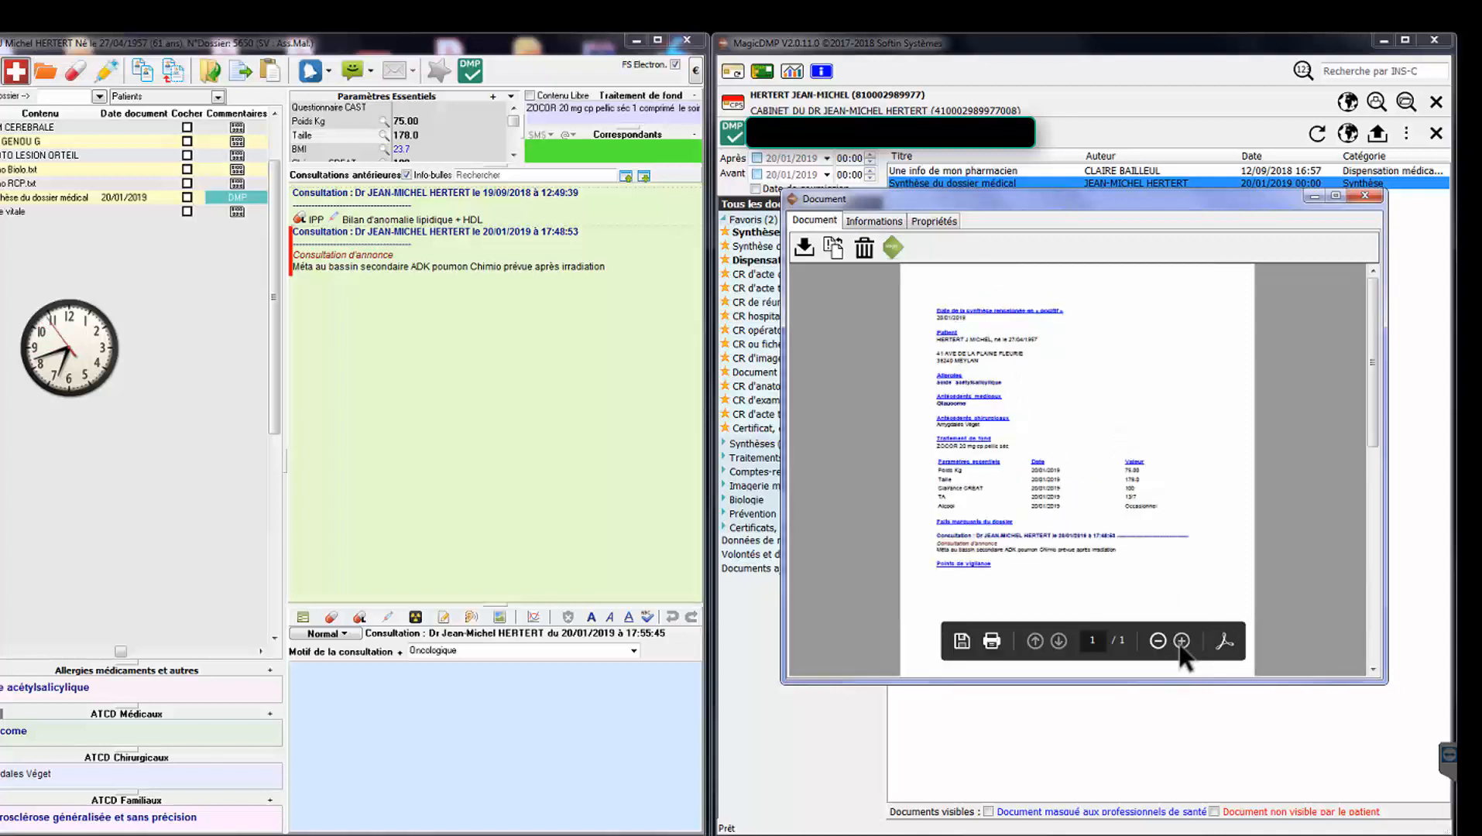
{"action": "left_click", "coordinate": [1182, 642]}
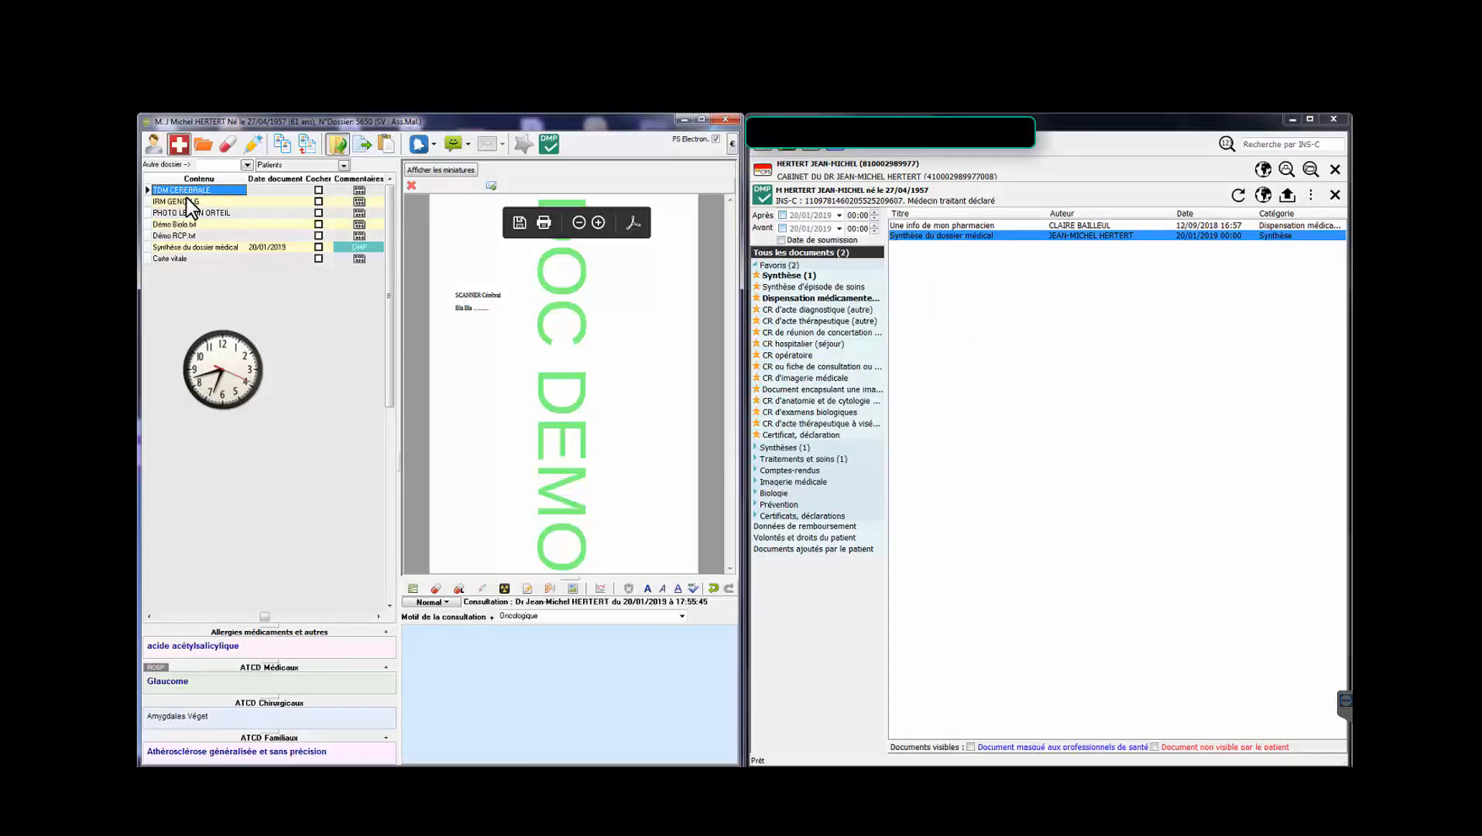
Step: Preview the IRM GENOU G, PHOTO LESION ORTEIL, Démo Biolo.txt and Démo RCP.txt documents in the patient record
{"action": "left_click", "coordinate": [187, 200]}
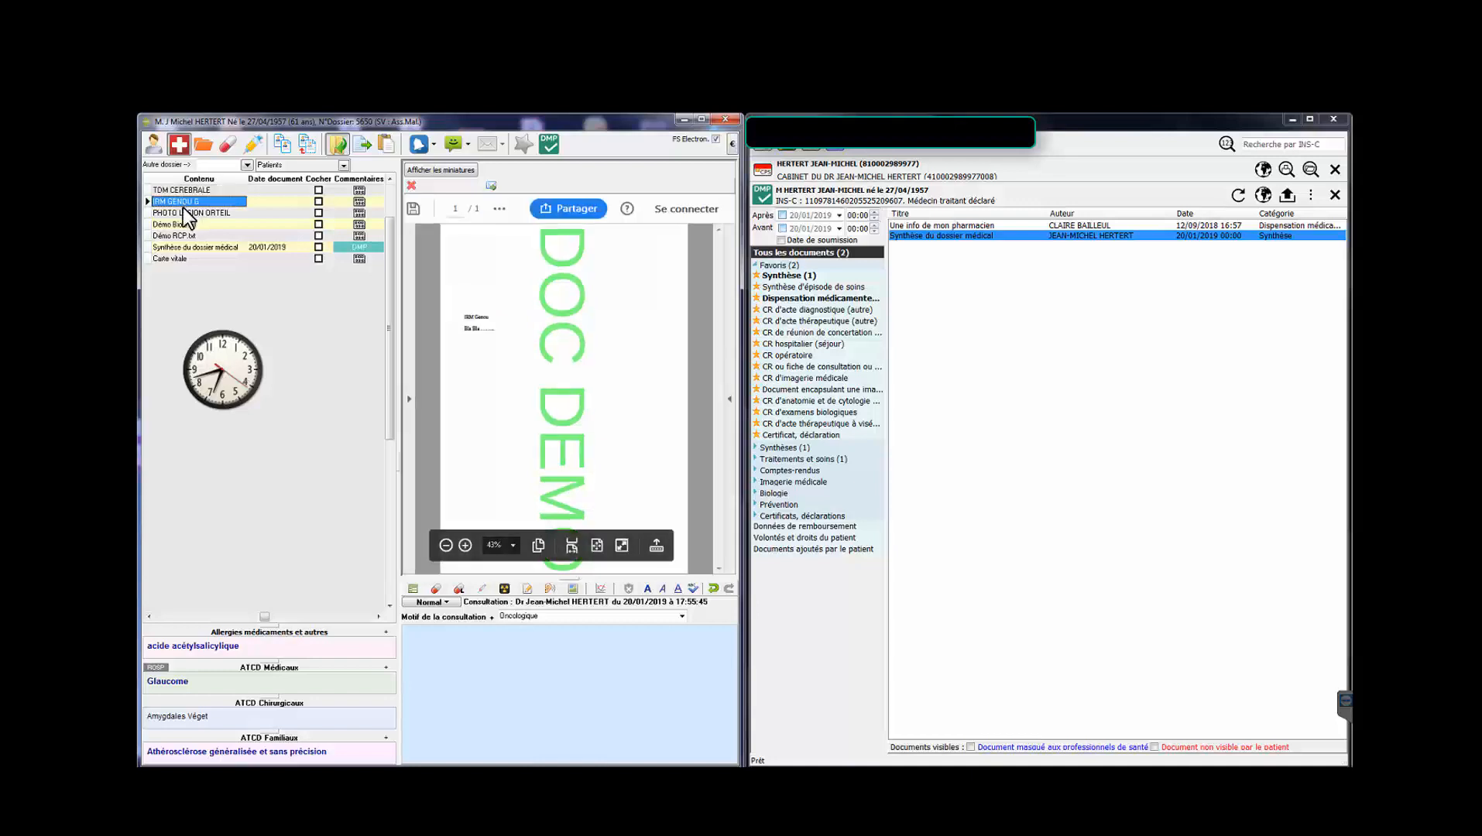
{"action": "left_click", "coordinate": [181, 213]}
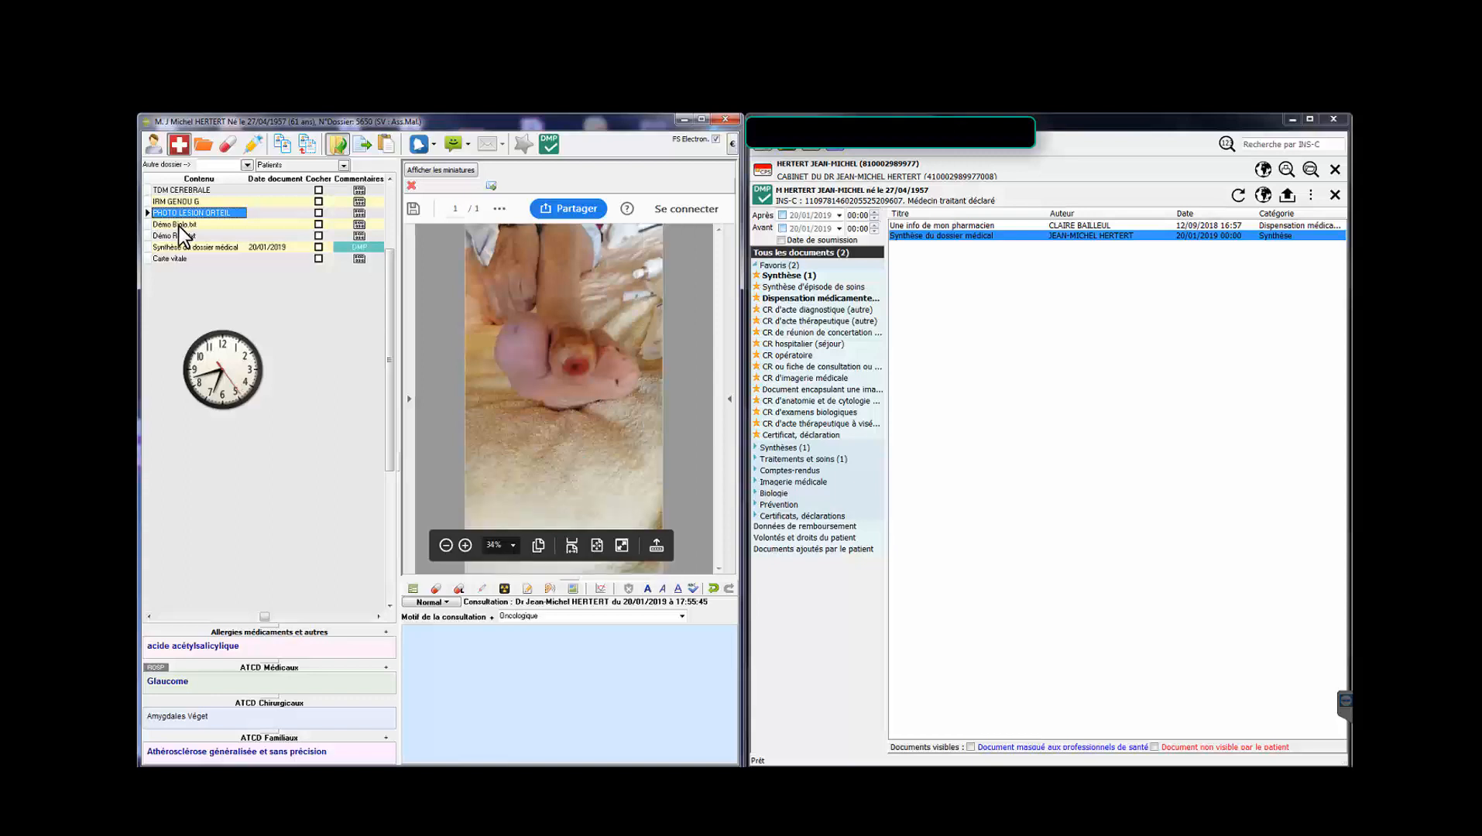
{"action": "left_click", "coordinate": [178, 225]}
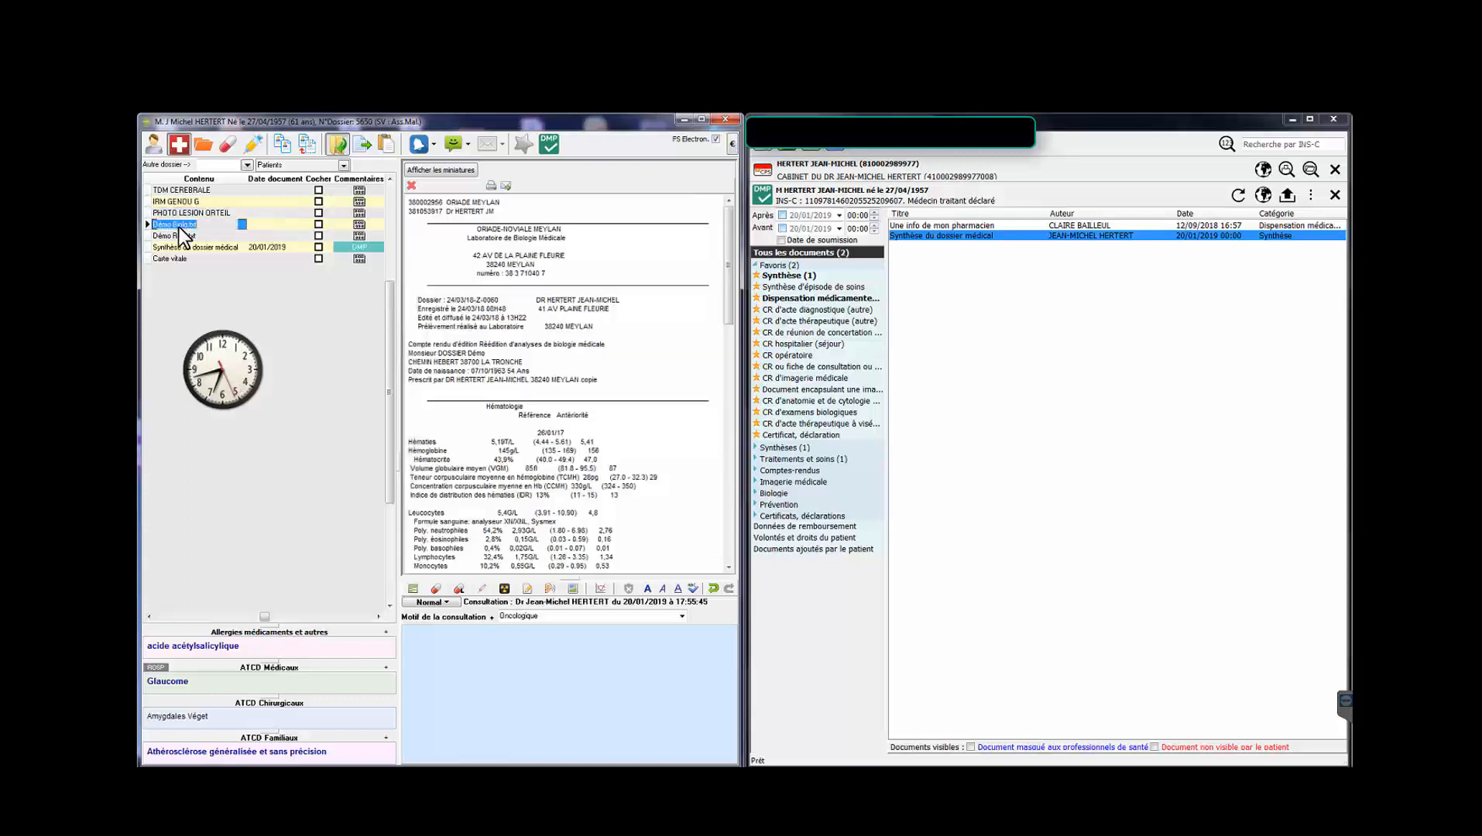
{"action": "left_click", "coordinate": [178, 225]}
{"action": "left_click", "coordinate": [176, 236]}
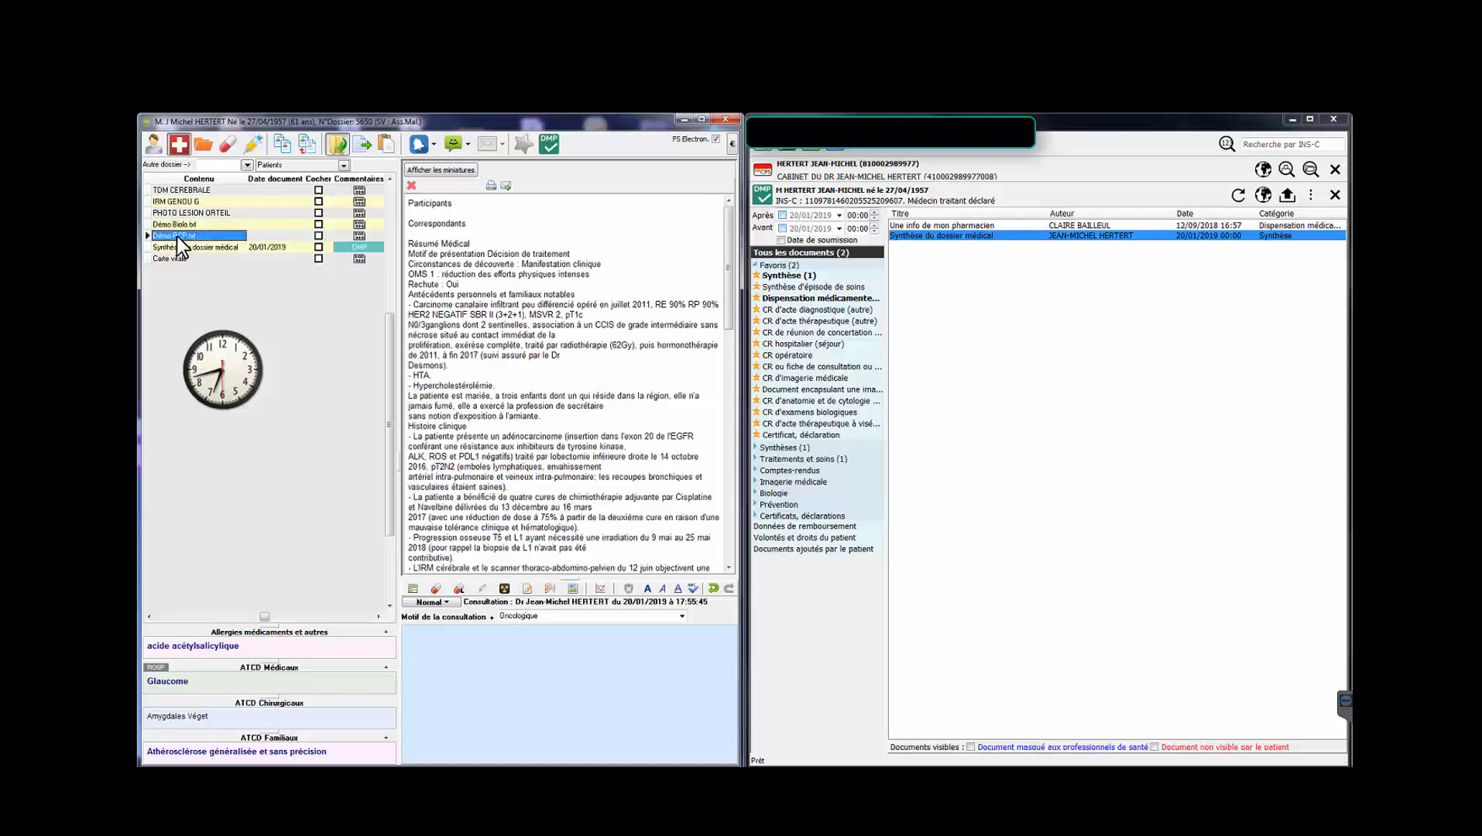
Step: Send TDM CEREBRALE to the patient's DMP as a CR d'imagerie médicale and check the added document
{"action": "right_click", "coordinate": [188, 194]}
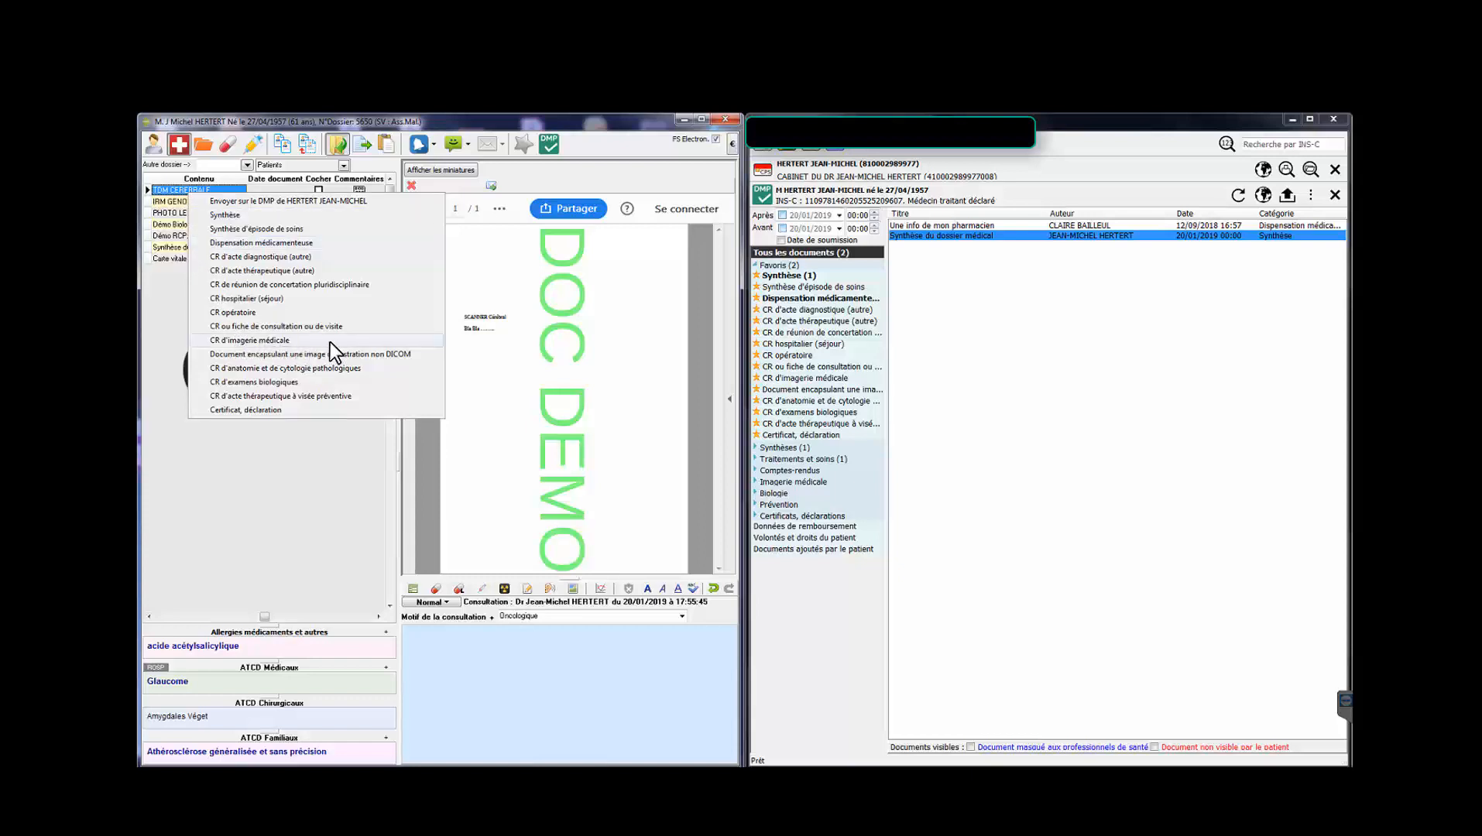
{"action": "left_click", "coordinate": [277, 340]}
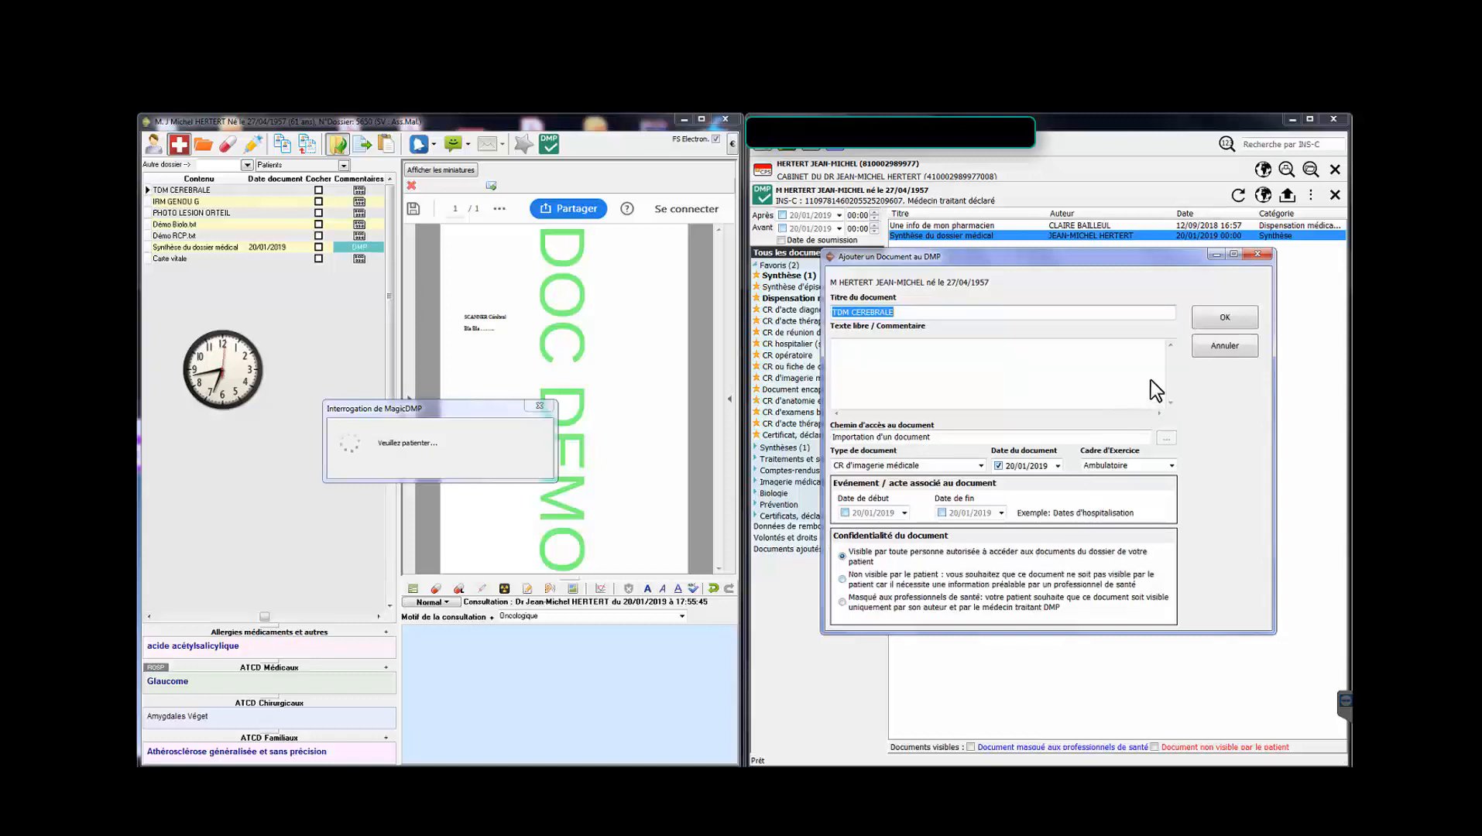
{"action": "left_click", "coordinate": [1206, 317]}
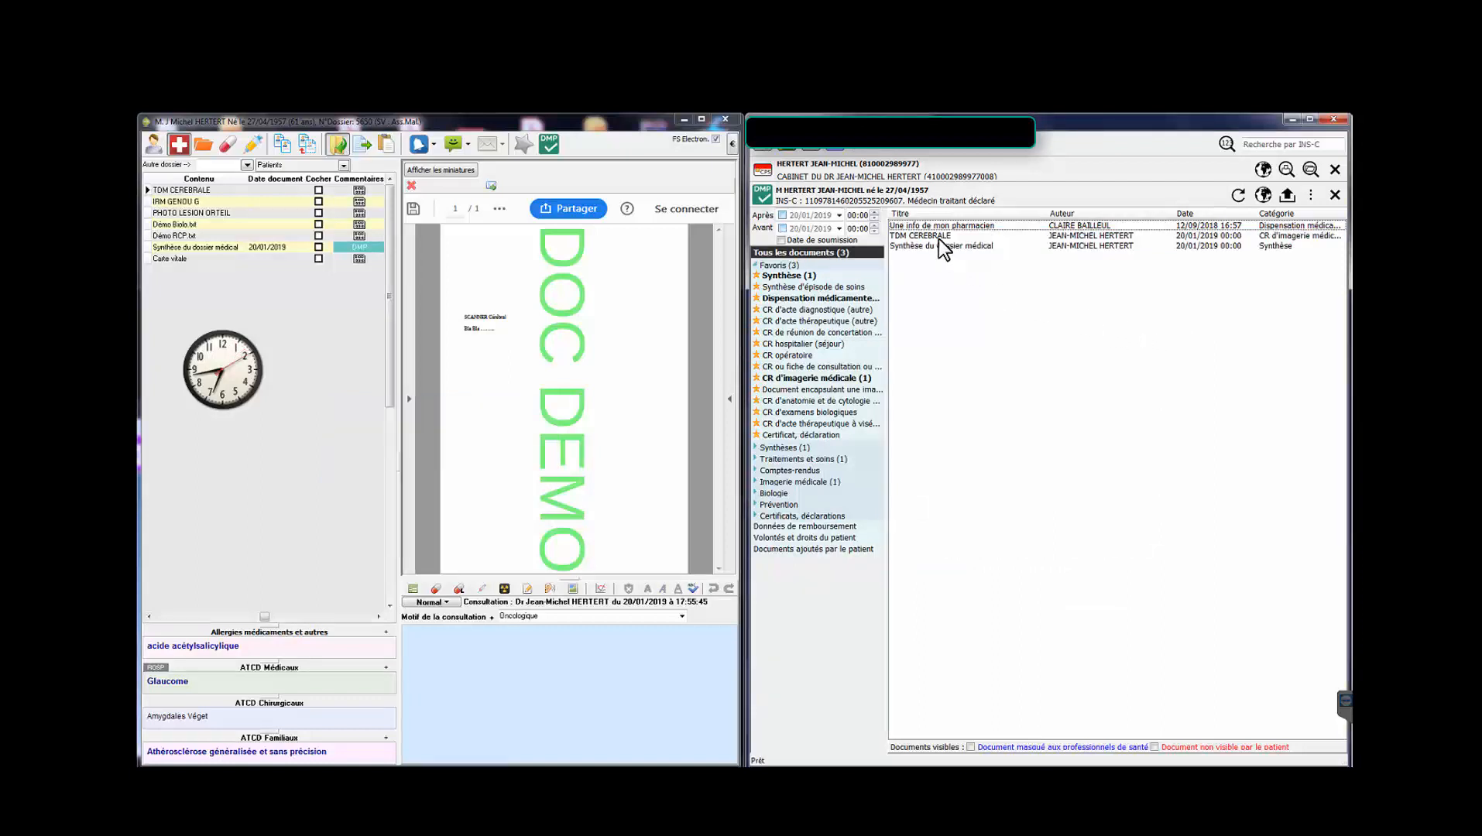
{"action": "double_click", "coordinate": [939, 239]}
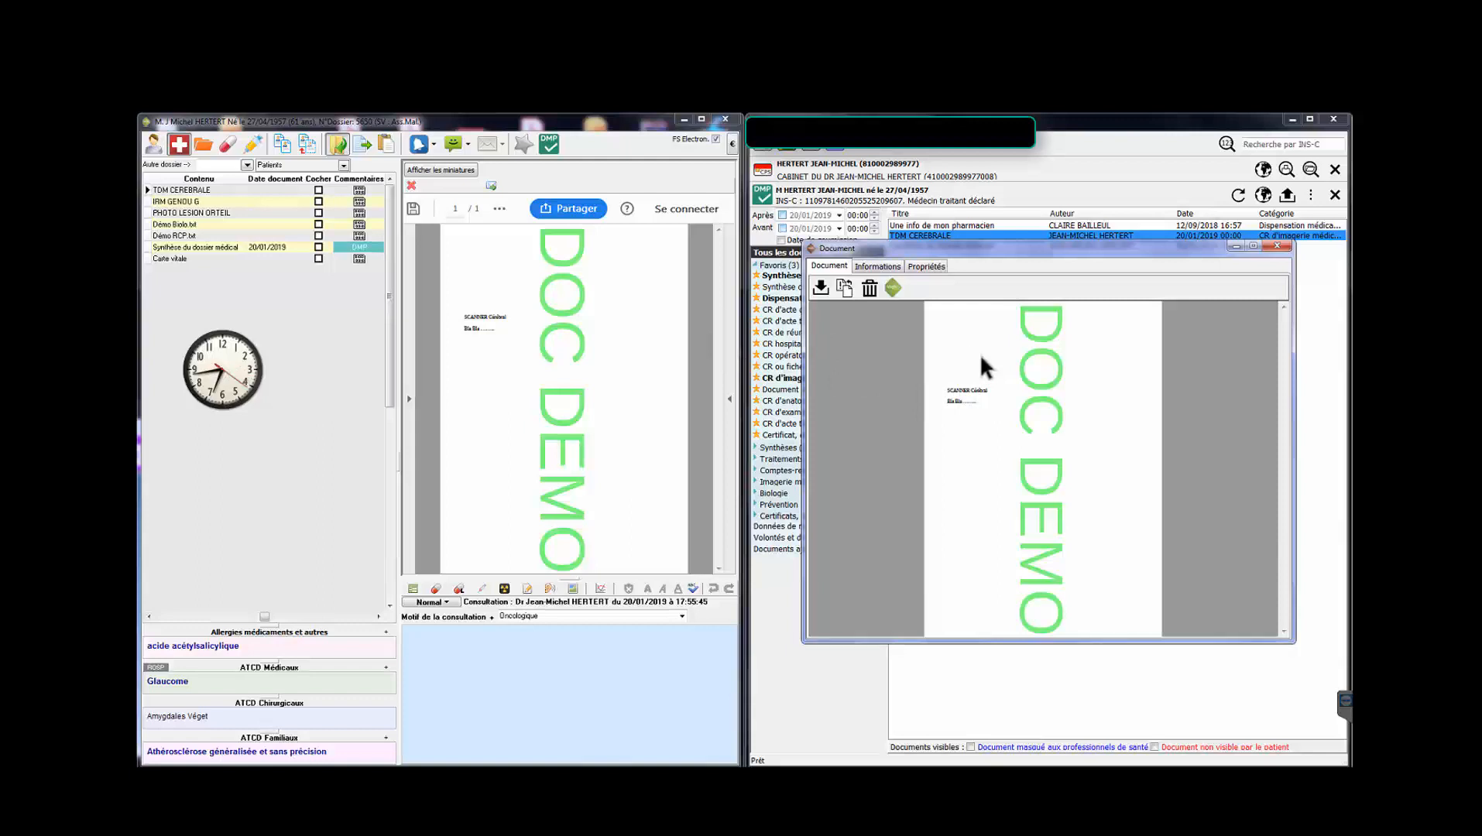
{"action": "left_click", "coordinate": [1276, 246]}
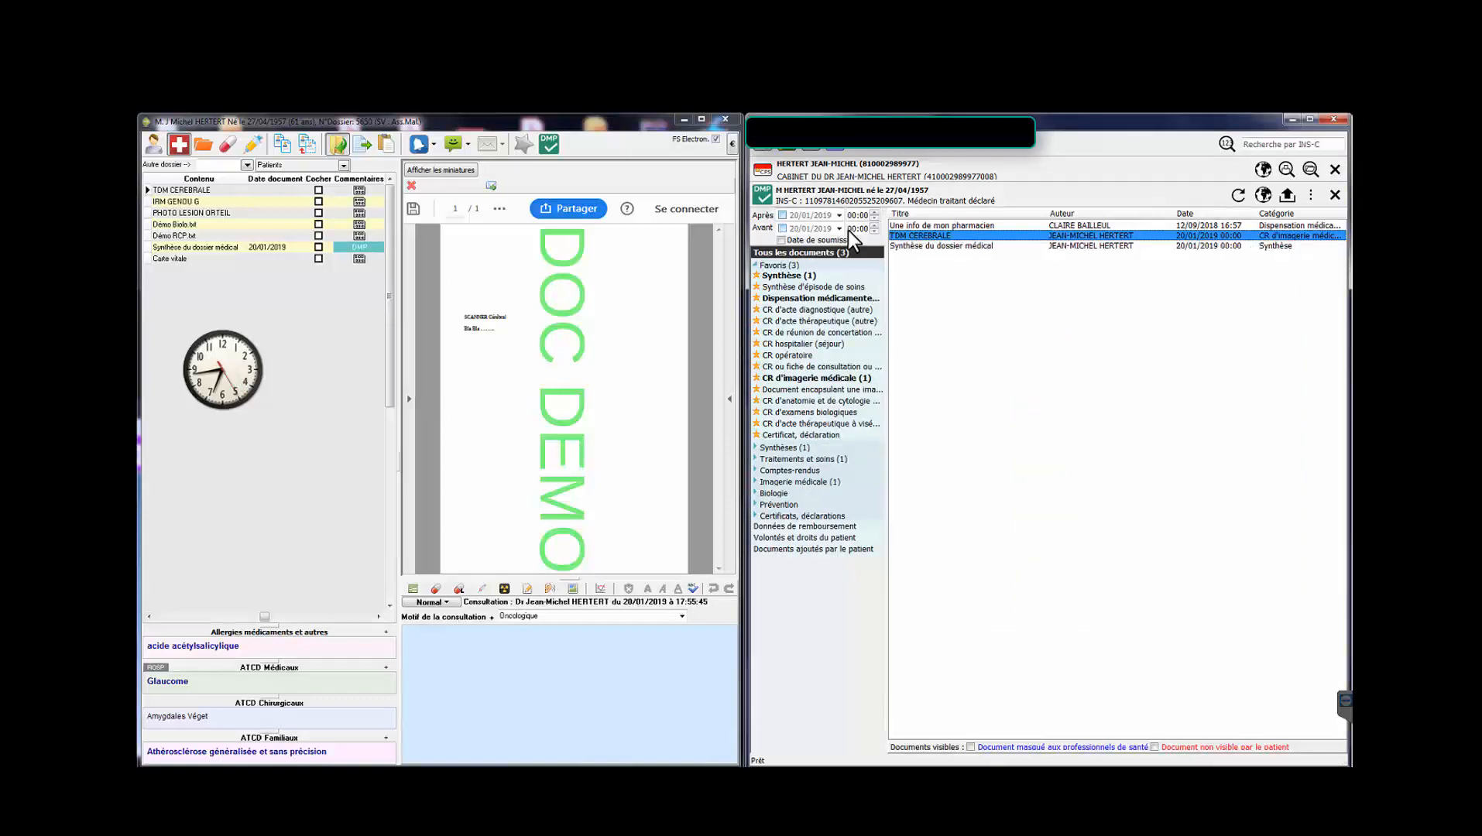
Step: Add IRM GENOU G to the patient's DMP as a CR d'imagerie médicale and check its content there
{"action": "left_click", "coordinate": [206, 201]}
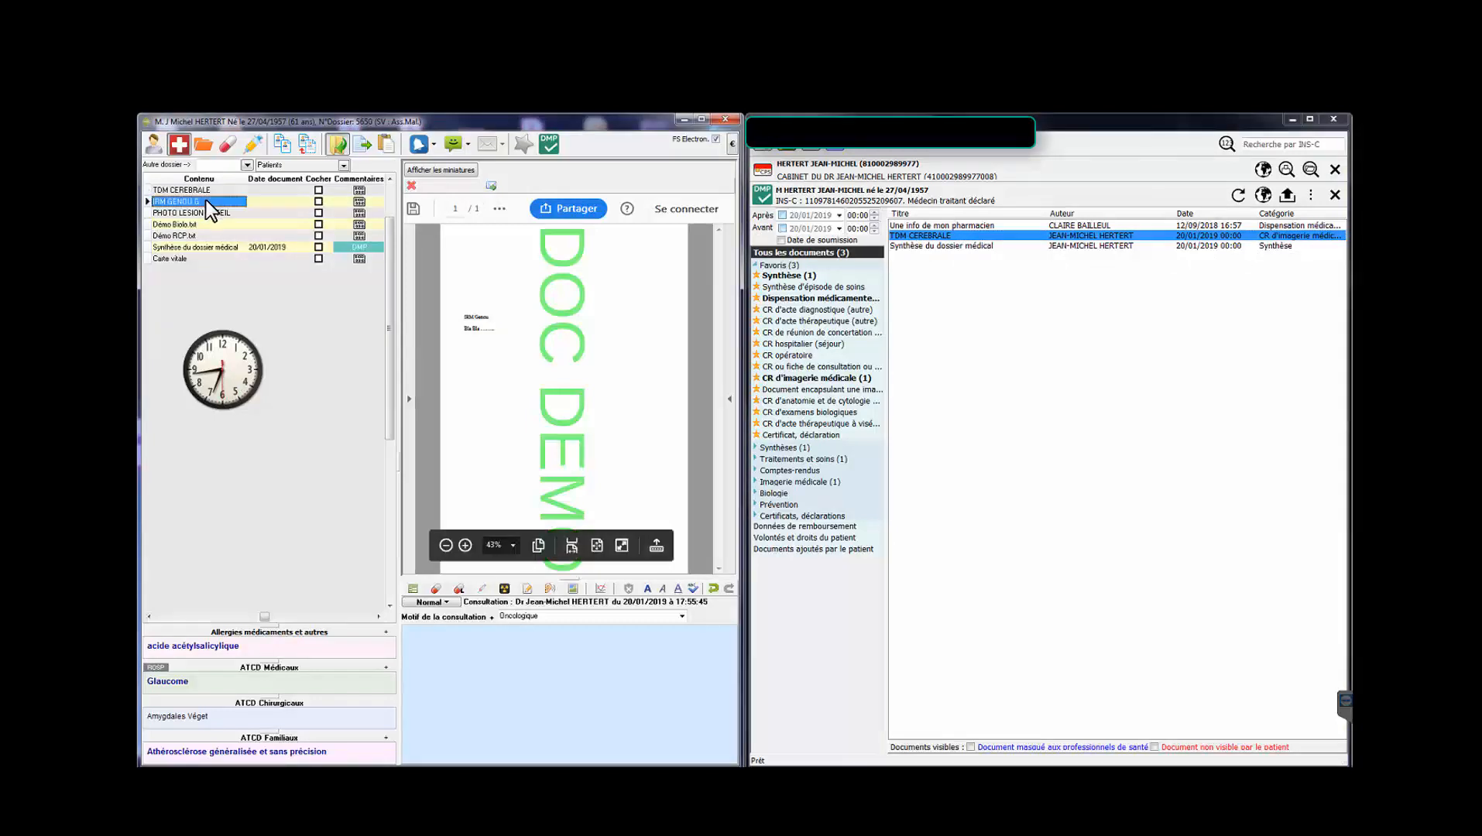
{"action": "right_click", "coordinate": [206, 201]}
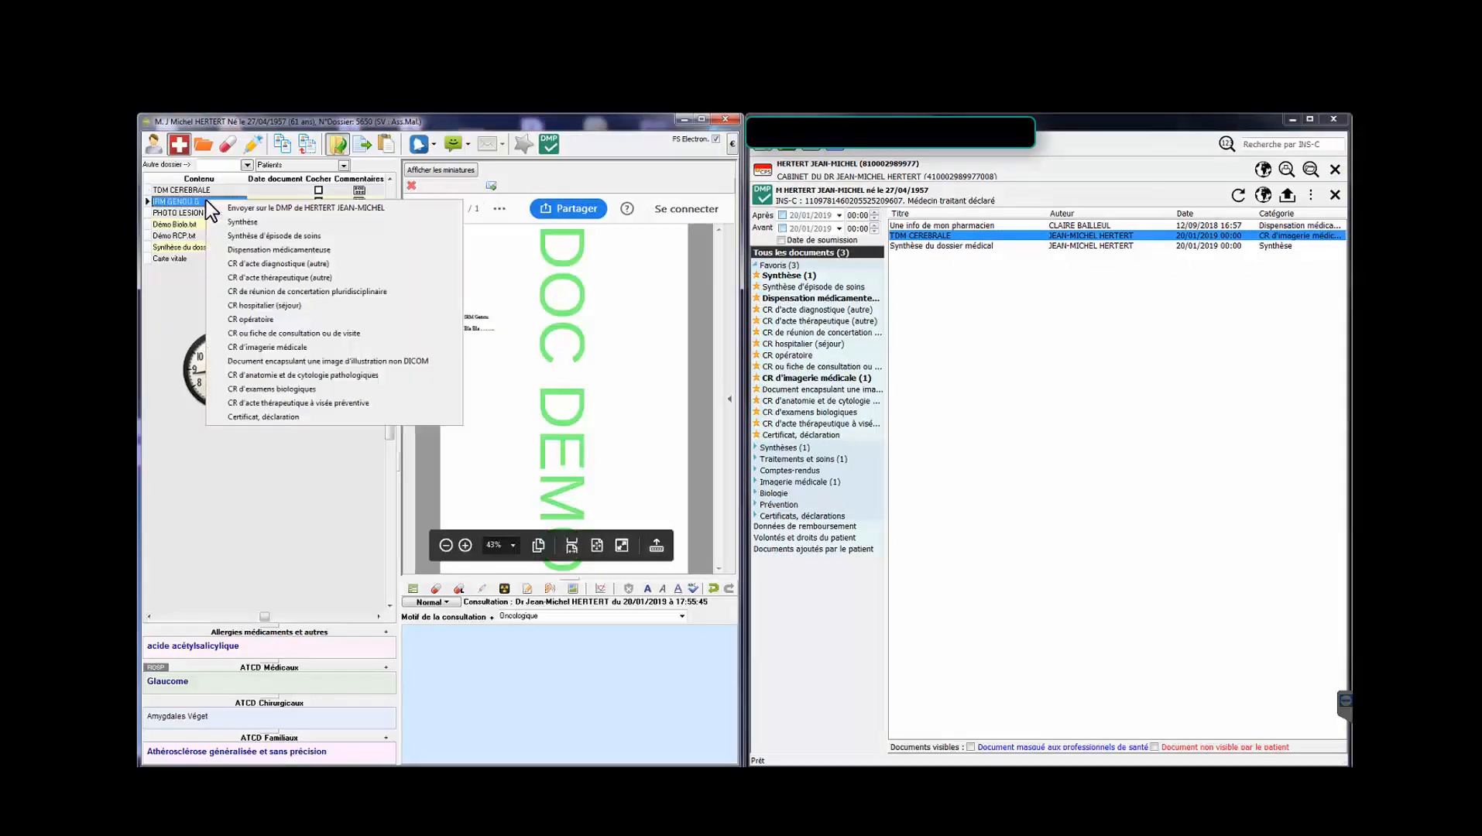
{"action": "left_click", "coordinate": [281, 347]}
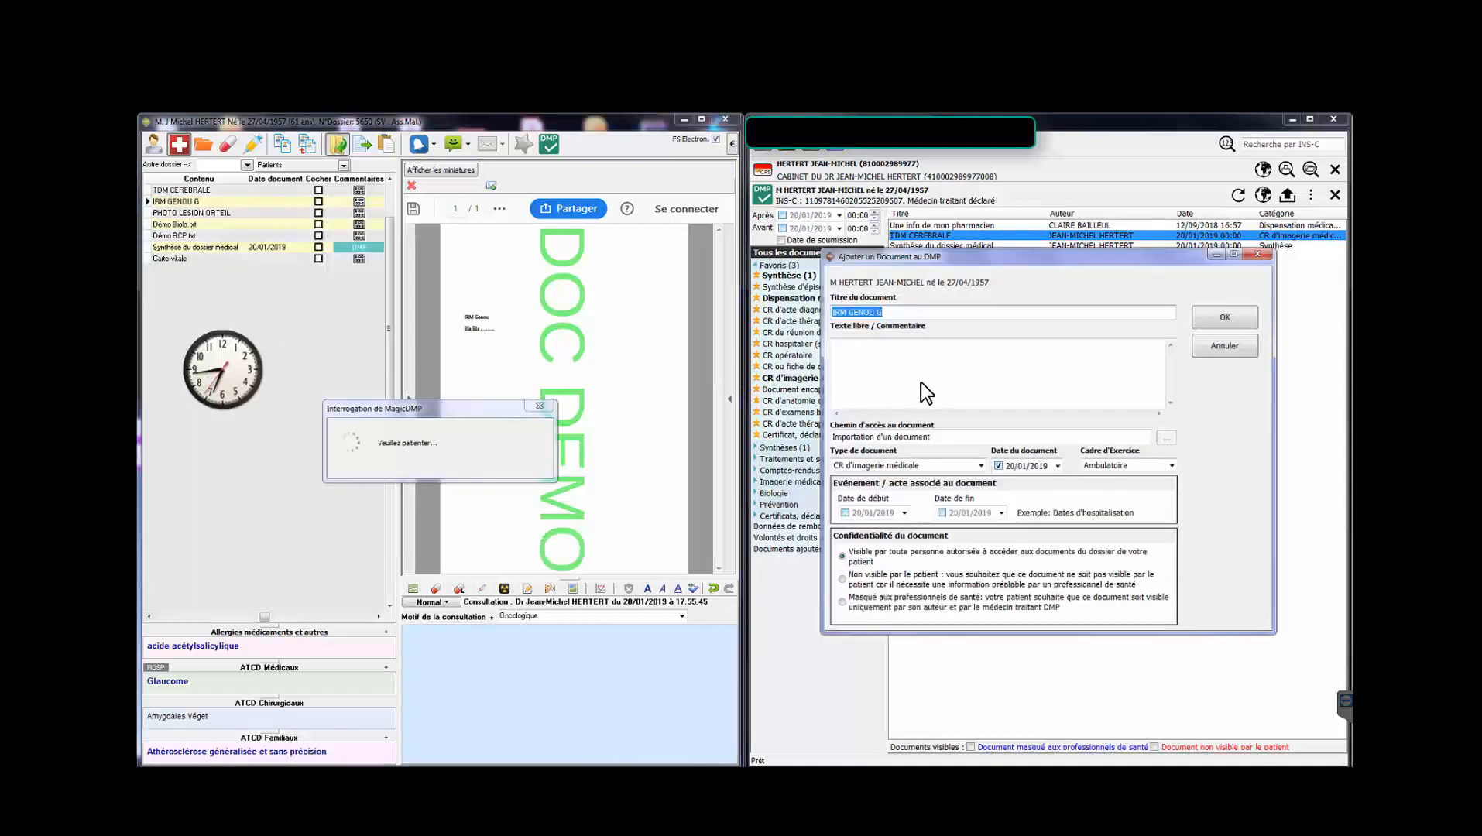
{"action": "left_click", "coordinate": [1218, 320]}
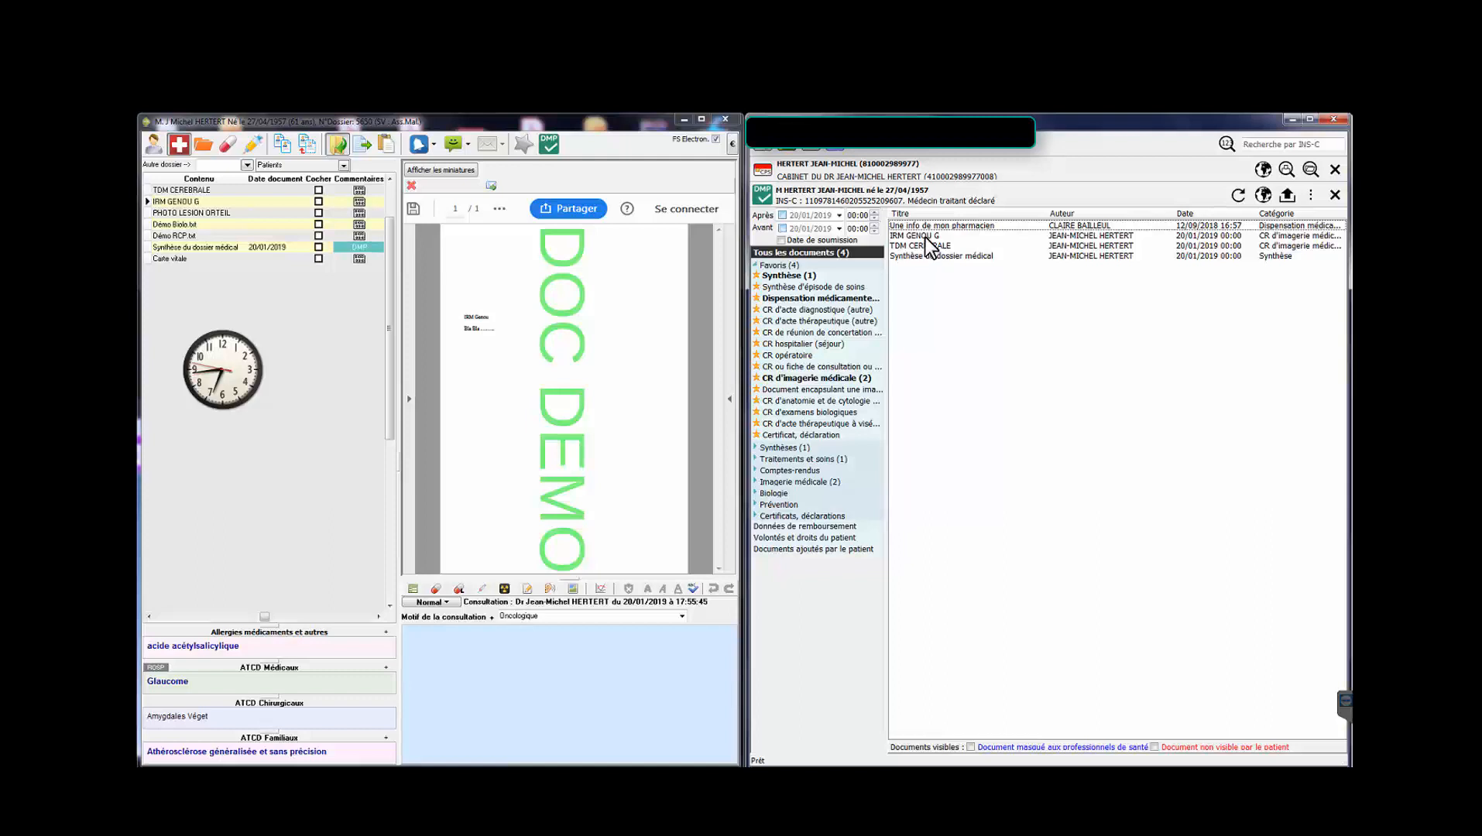
{"action": "double_click", "coordinate": [927, 237]}
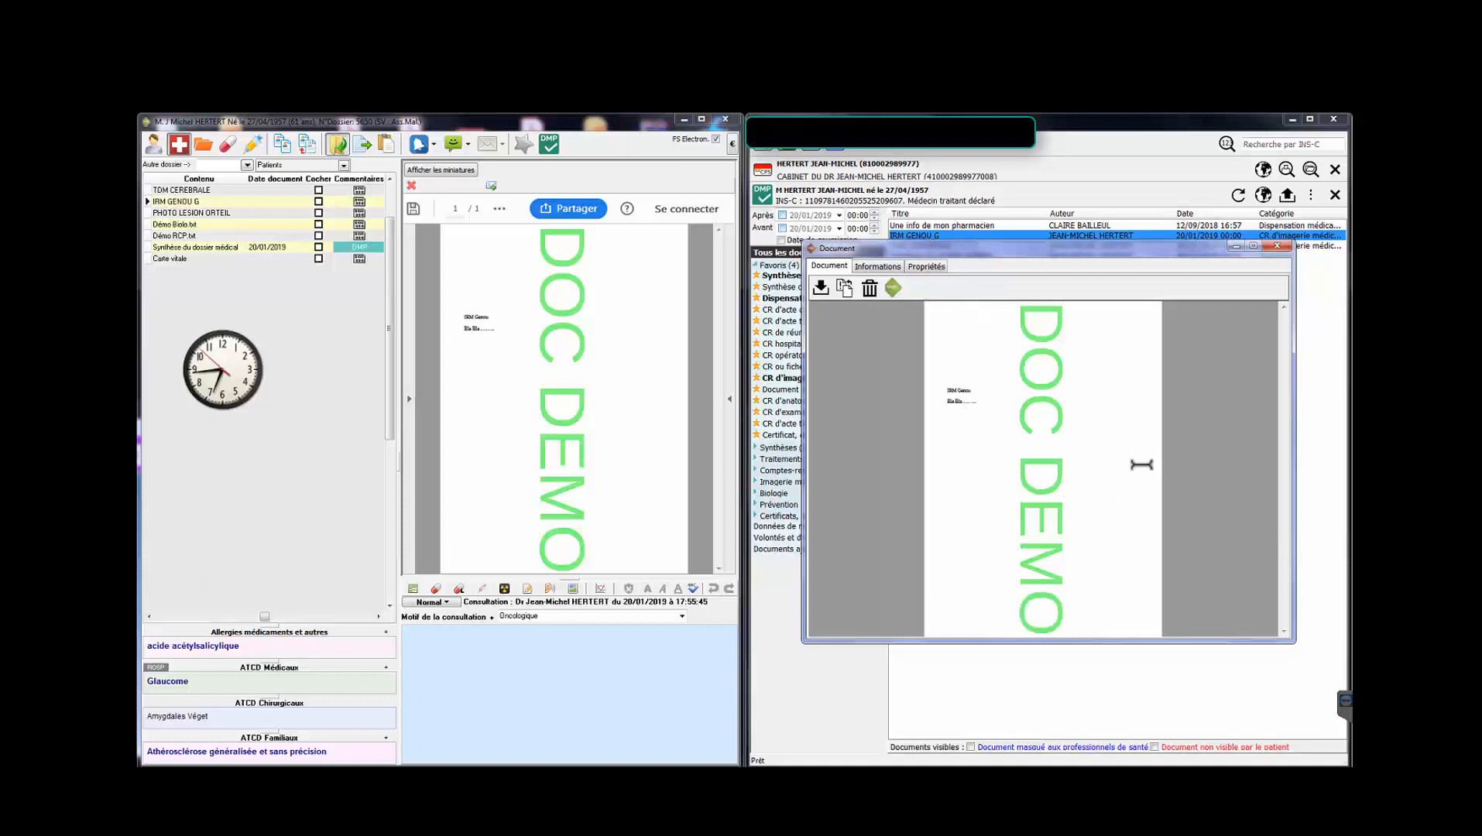
{"action": "left_click", "coordinate": [1276, 247]}
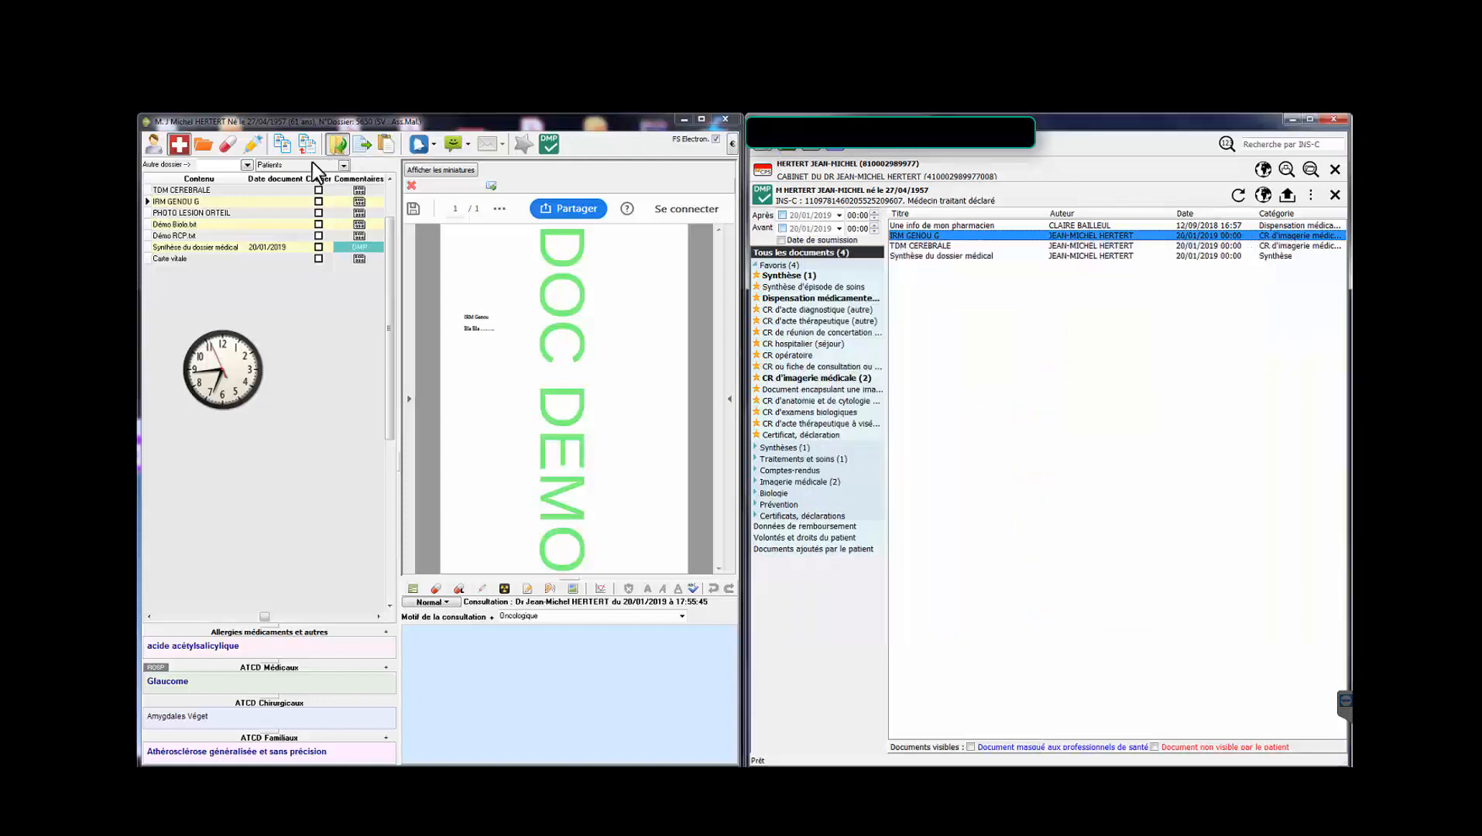
Step: Send PHOTO LESION ORTEIL to the DMP as a Document encapsulant une image d'illustration non DICOM and check the added photo
{"action": "left_click", "coordinate": [191, 214]}
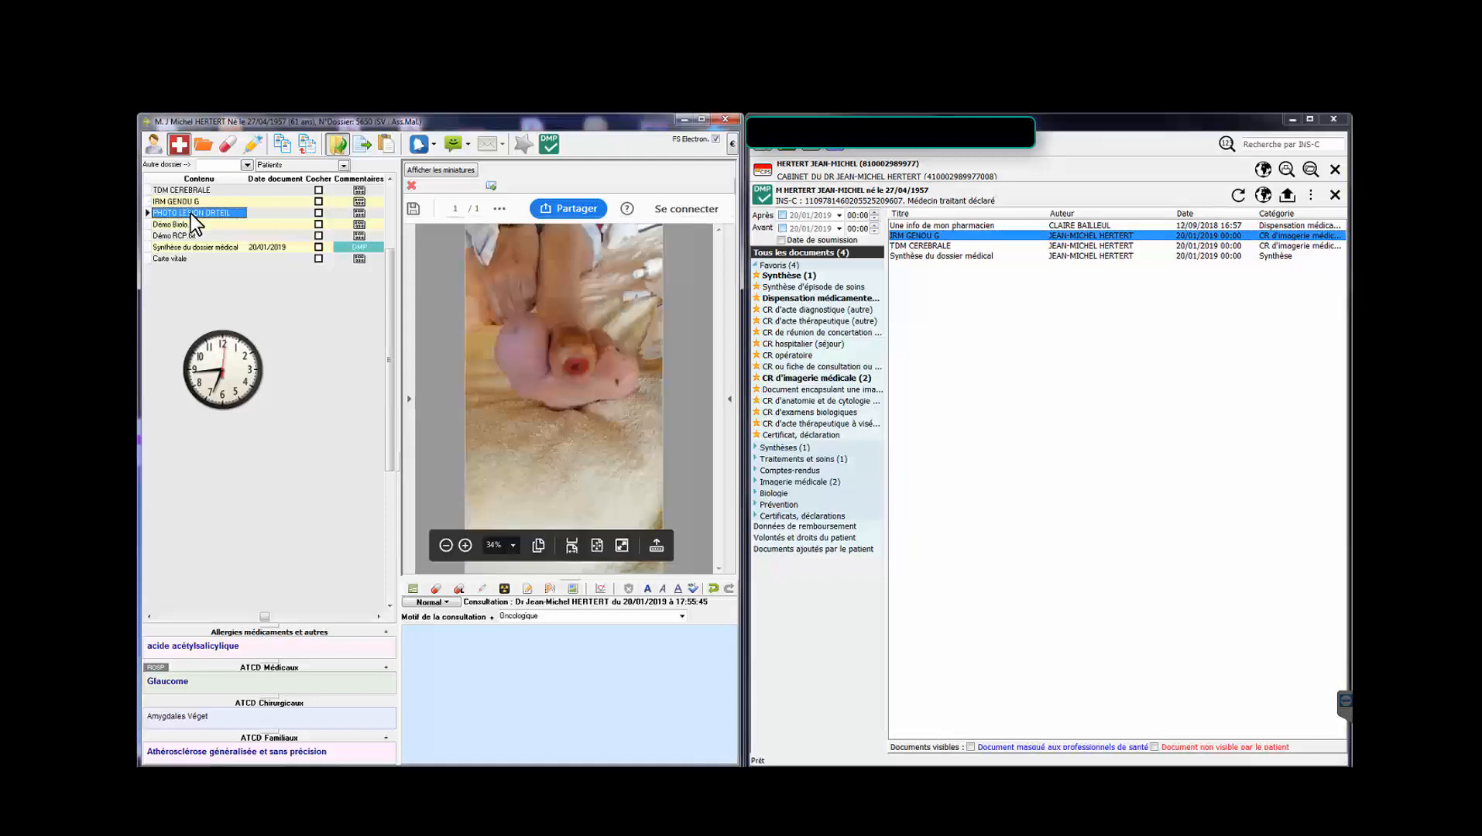
{"action": "right_click", "coordinate": [192, 215]}
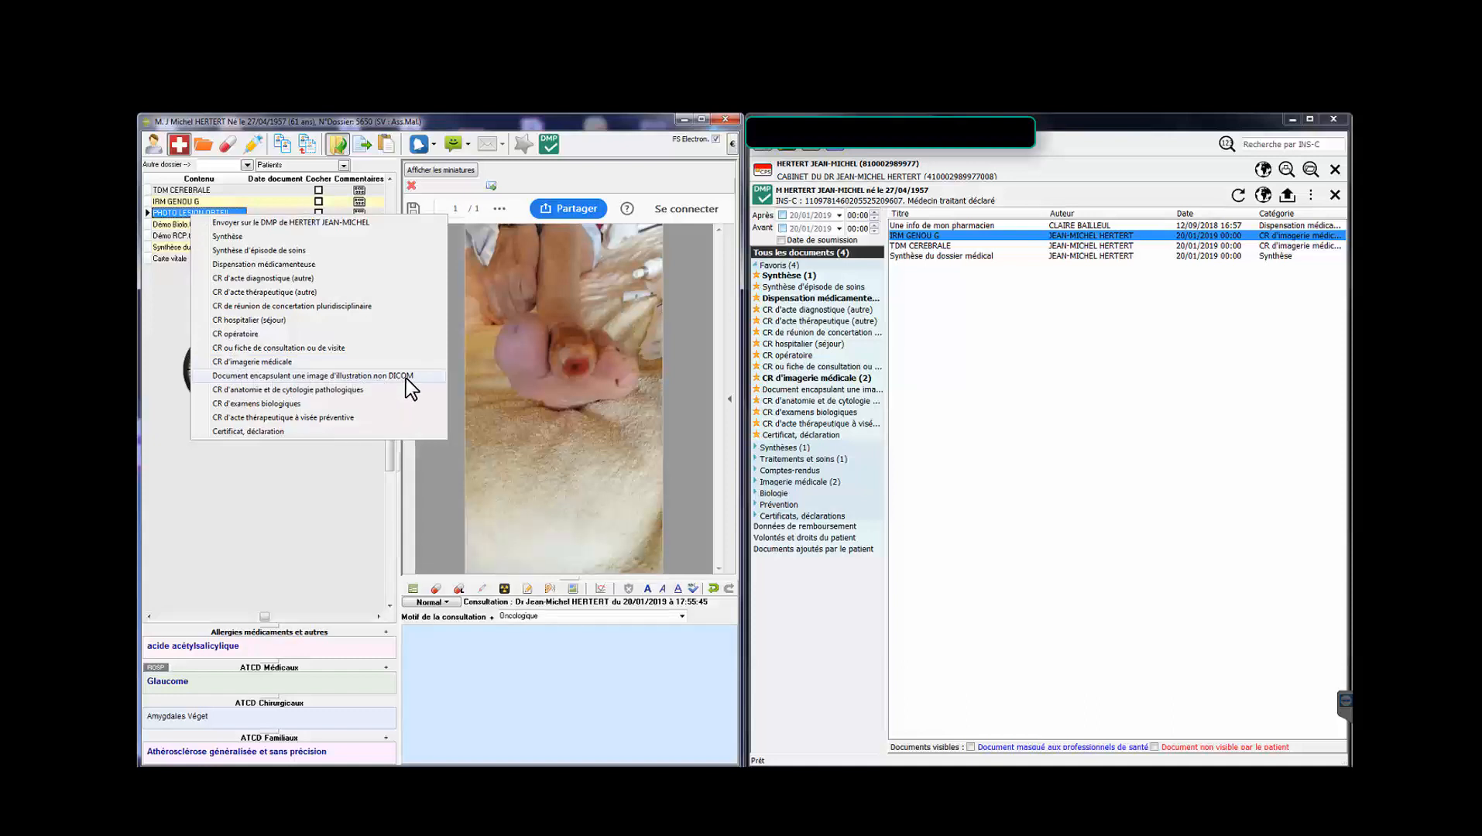
{"action": "left_click", "coordinate": [294, 376]}
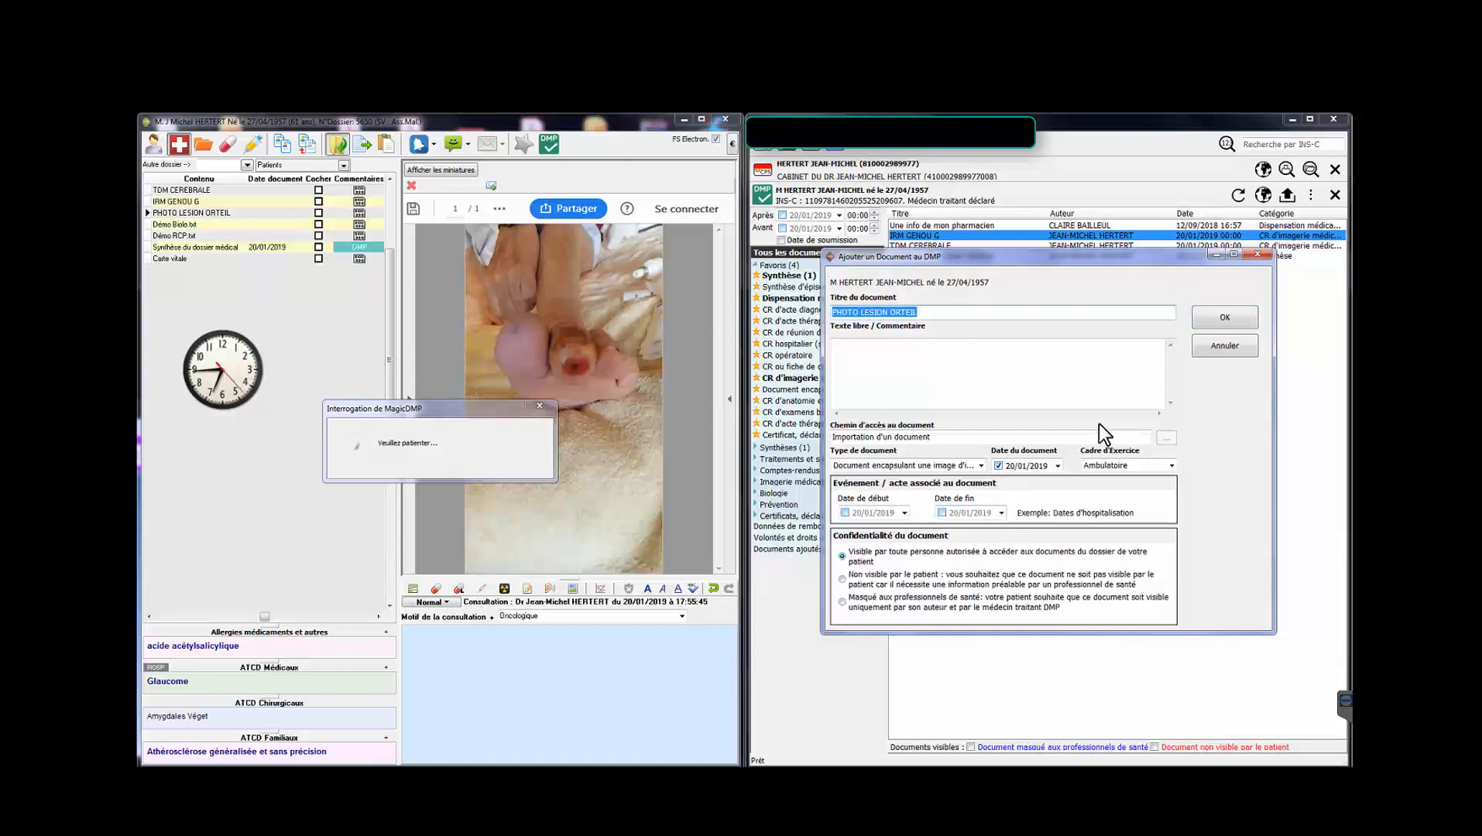
{"action": "left_click", "coordinate": [1198, 318]}
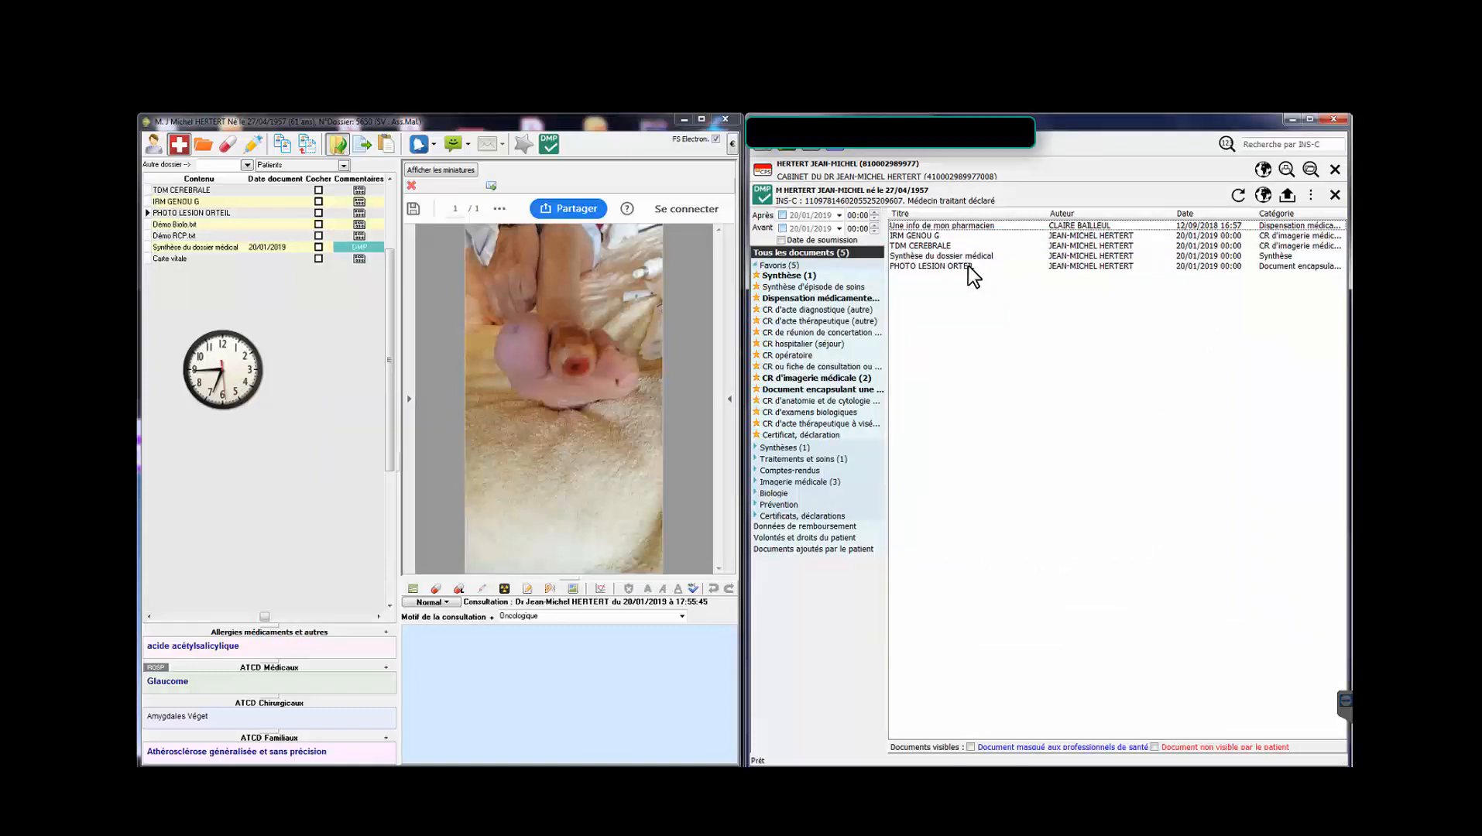
{"action": "double_click", "coordinate": [968, 265]}
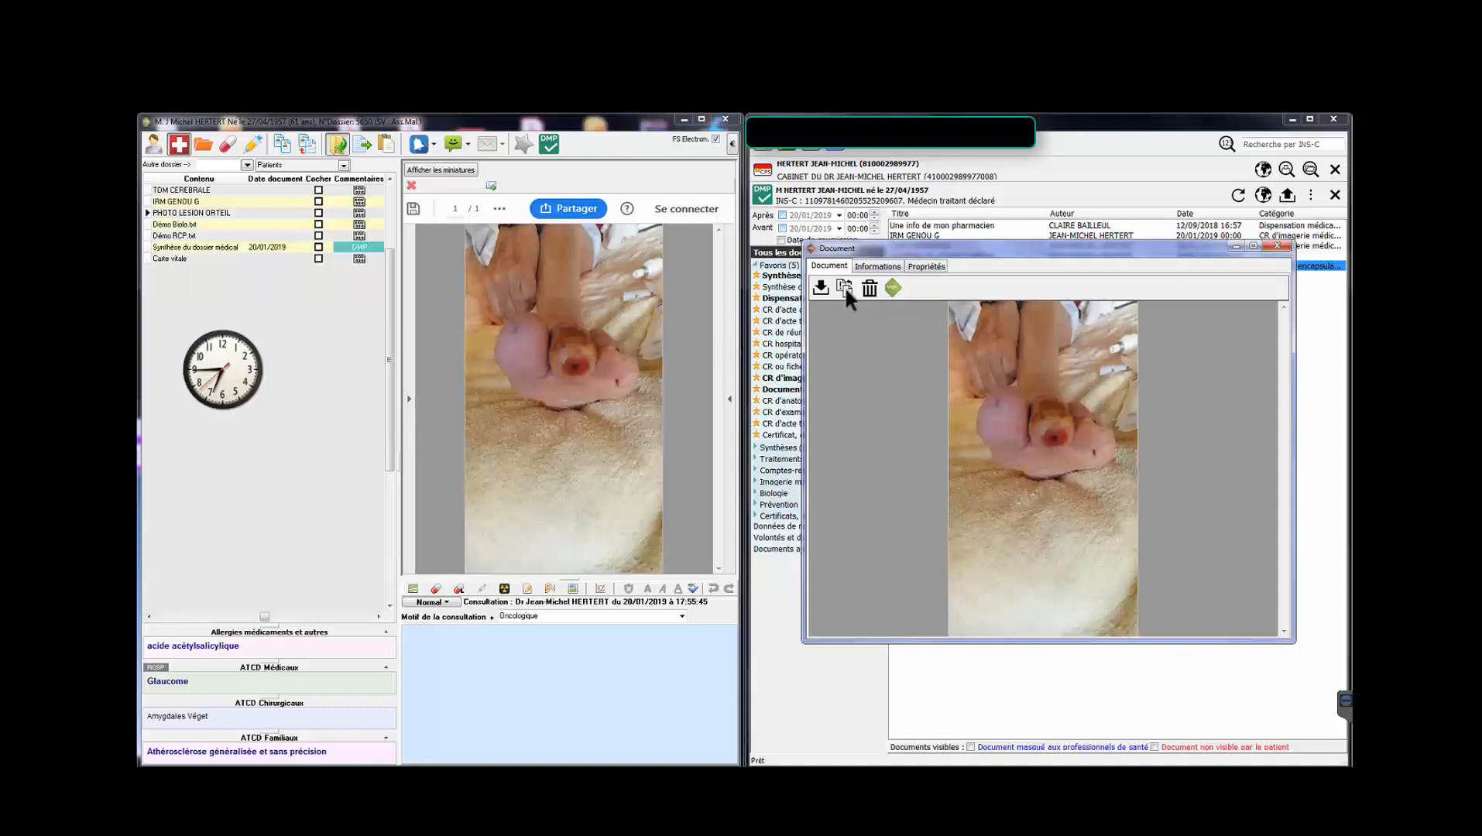
{"action": "left_click", "coordinate": [1272, 245]}
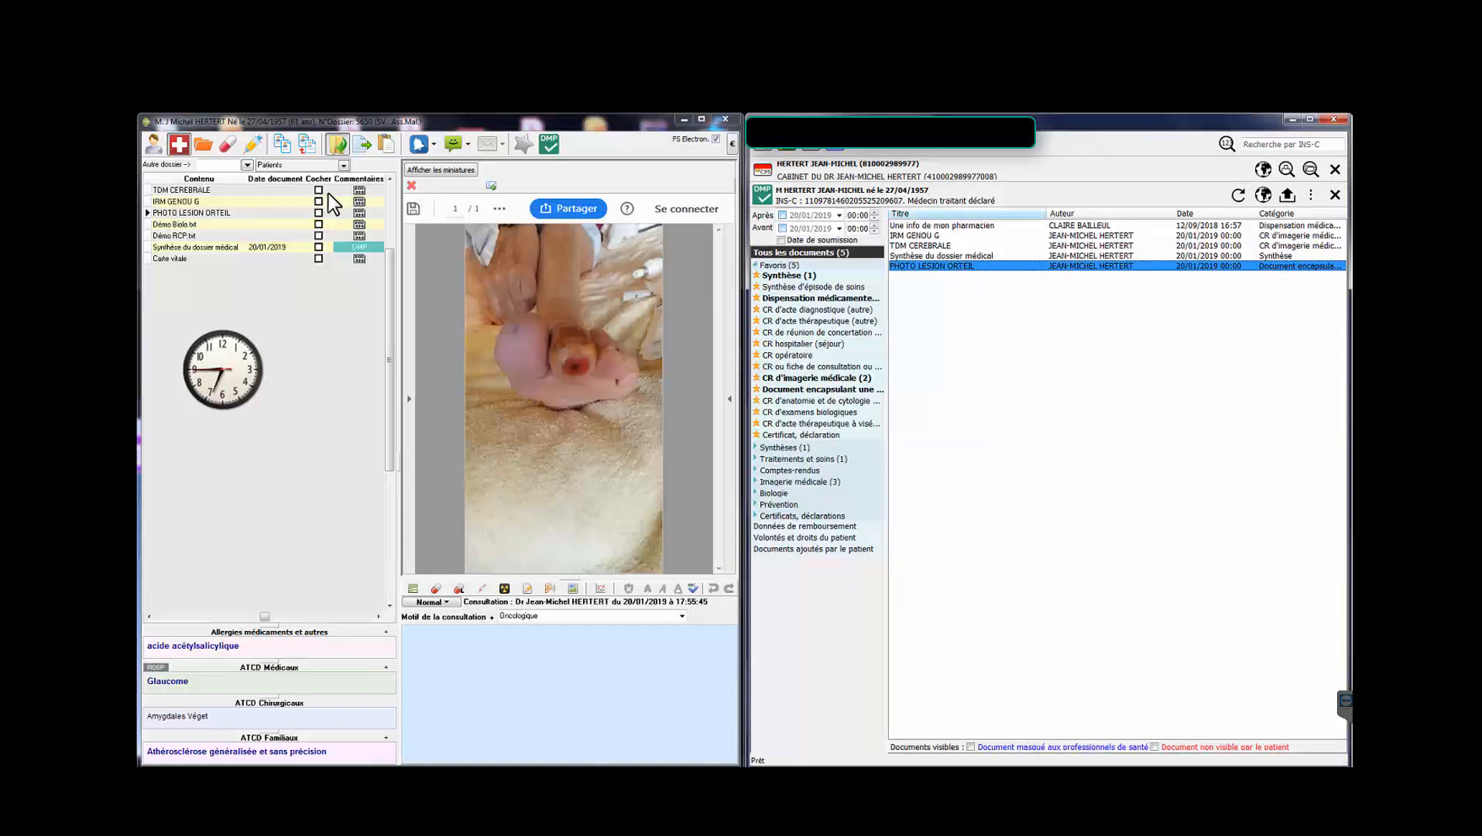
Step: Send Démo Biolo.txt to the DMP as a CR d'examens biologiques and open the added document
{"action": "right_click", "coordinate": [200, 226]}
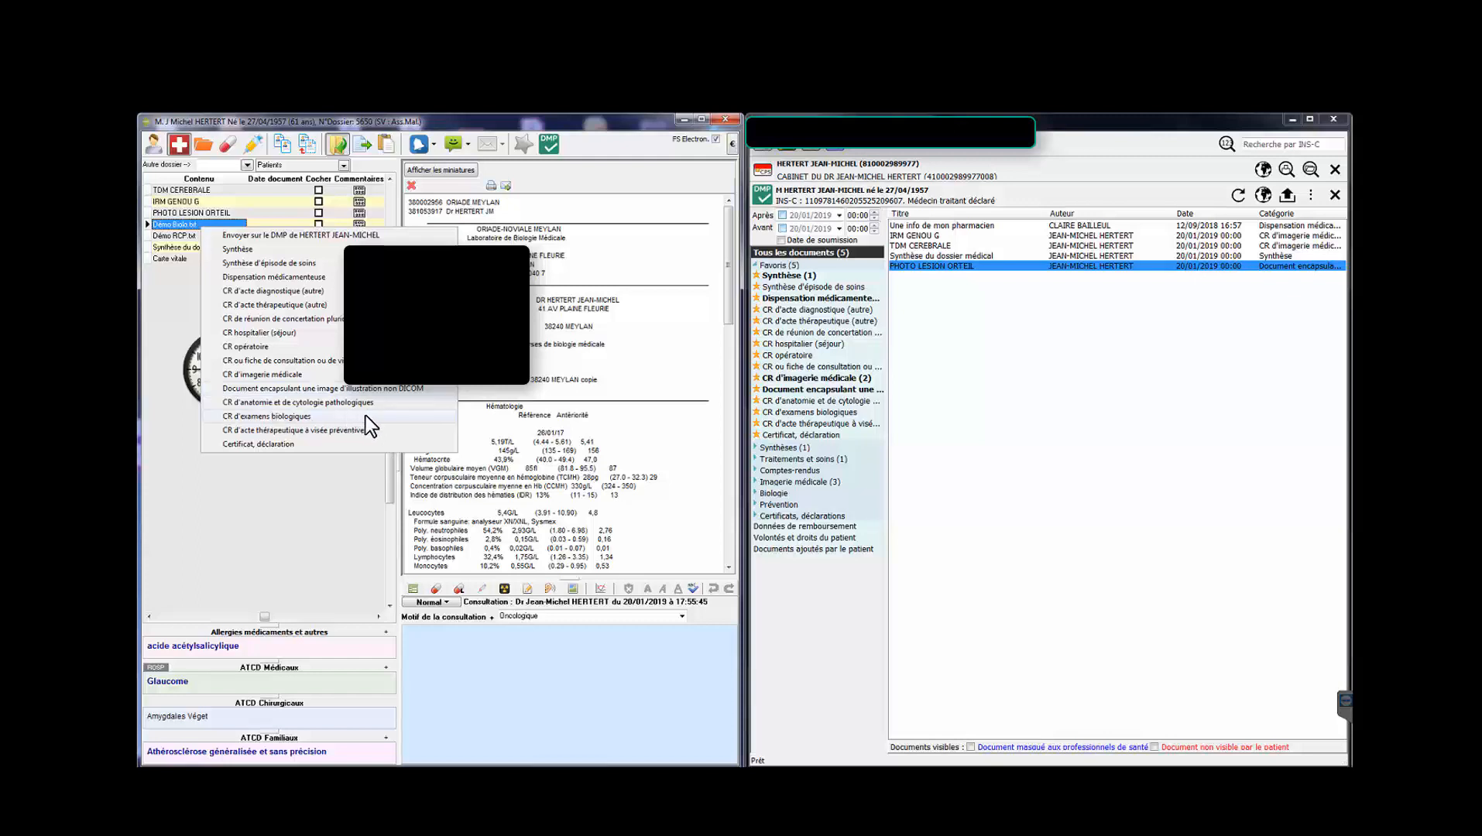
{"action": "left_click", "coordinate": [311, 416]}
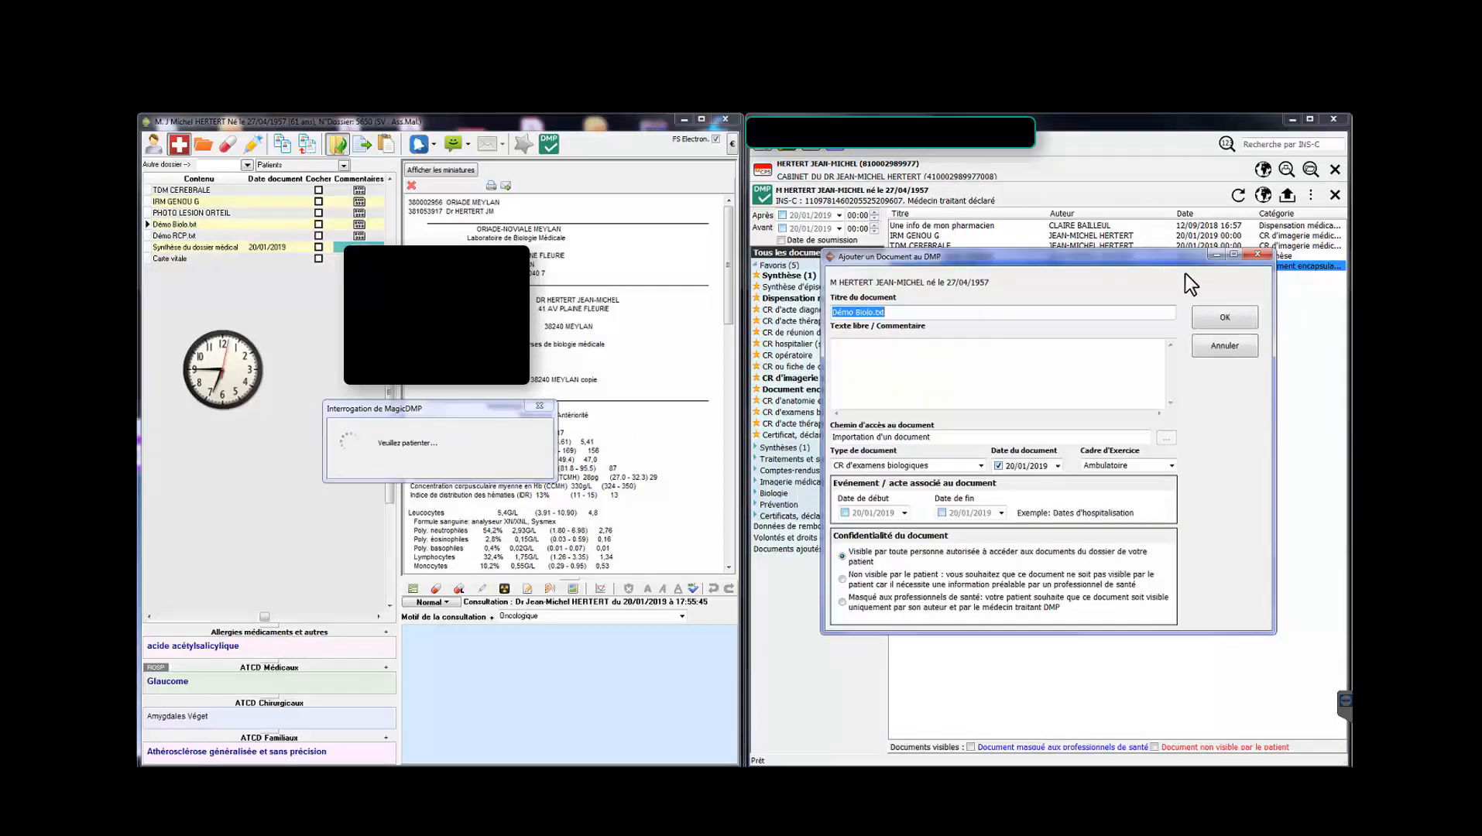
{"action": "left_click", "coordinate": [1215, 317]}
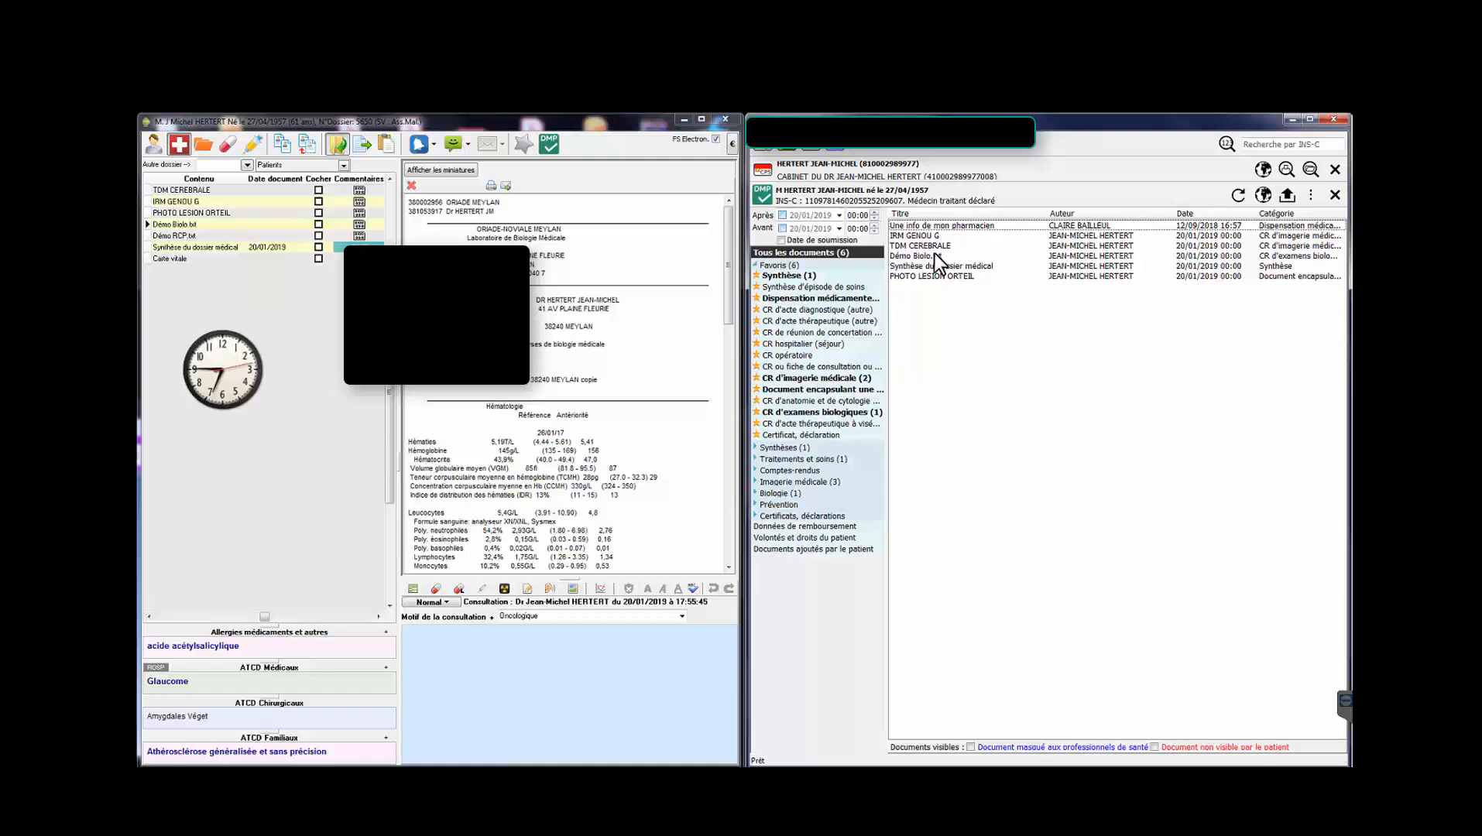
{"action": "double_click", "coordinate": [917, 257]}
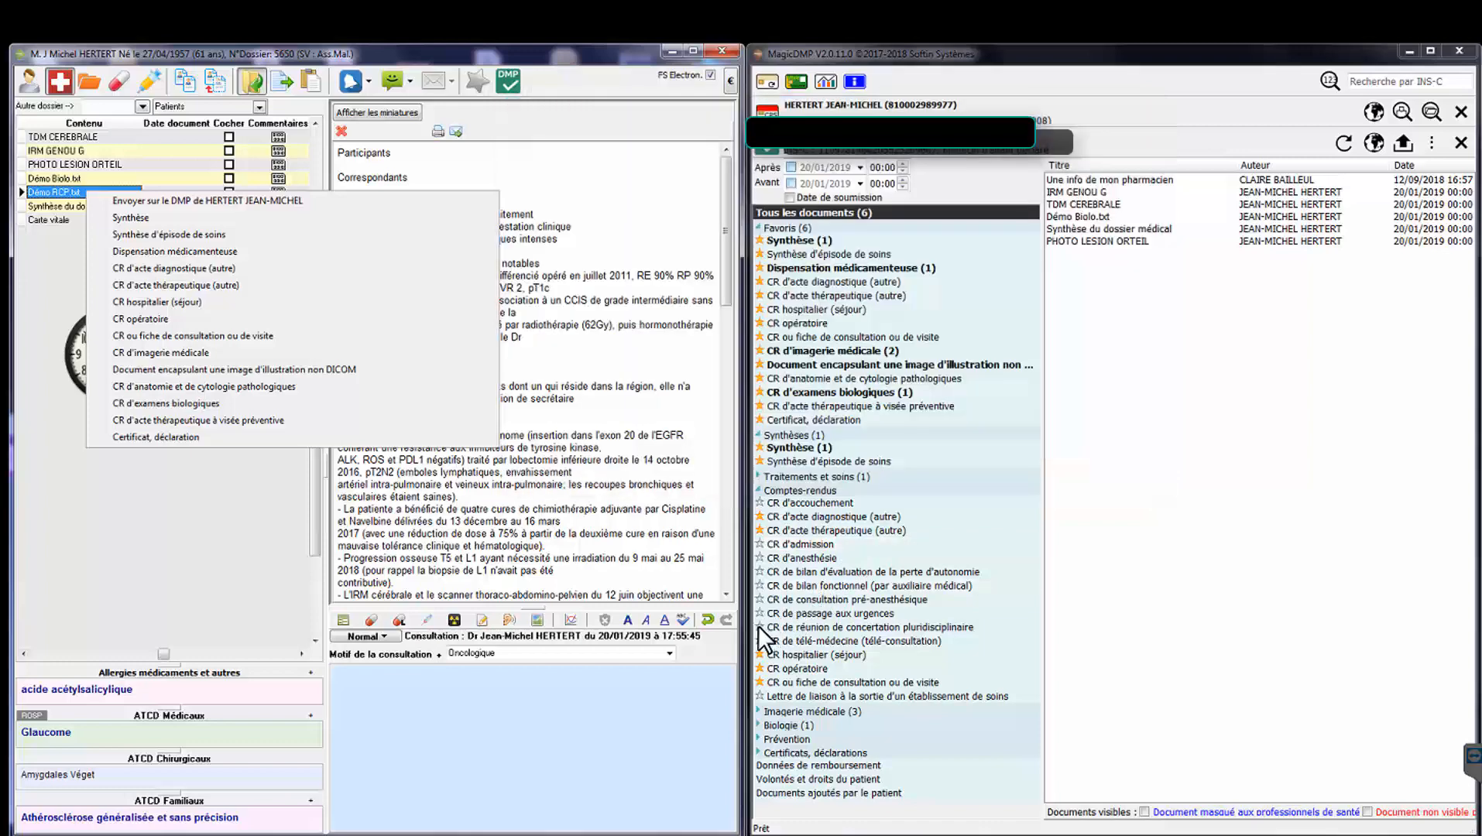
Step: Mark CR de réunion de concertation pluridisciplinaire under Comptes-rendus as a favourite document type
{"action": "left_click", "coordinate": [758, 625]}
{"action": "left_click", "coordinate": [759, 625]}
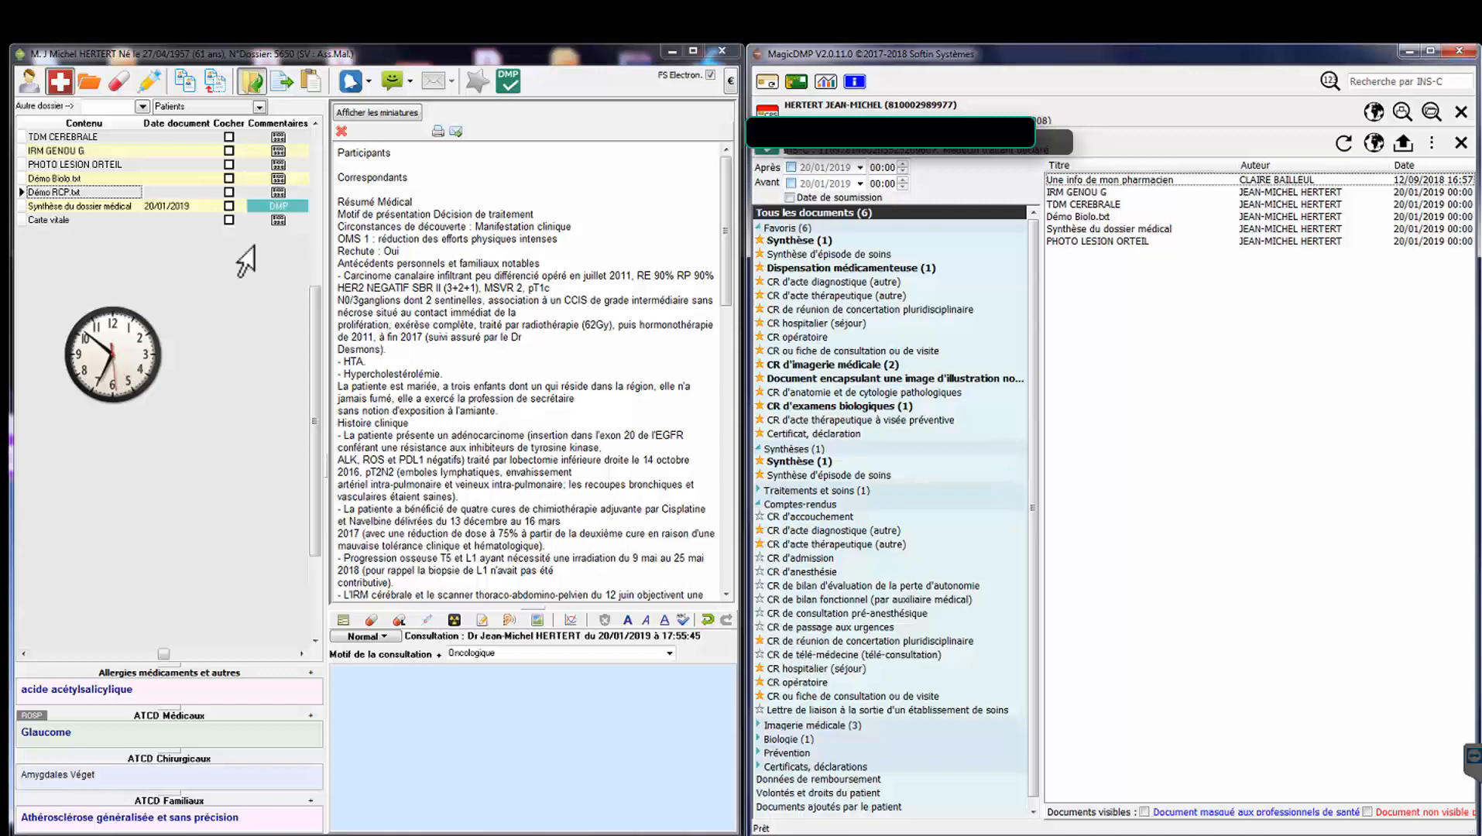
Step: Send Démo RCP.txt to the DMP as a CR de réunion de concertation pluridisciplinaire with confidentiality "Non visible par le patient"
{"action": "right_click", "coordinate": [131, 192]}
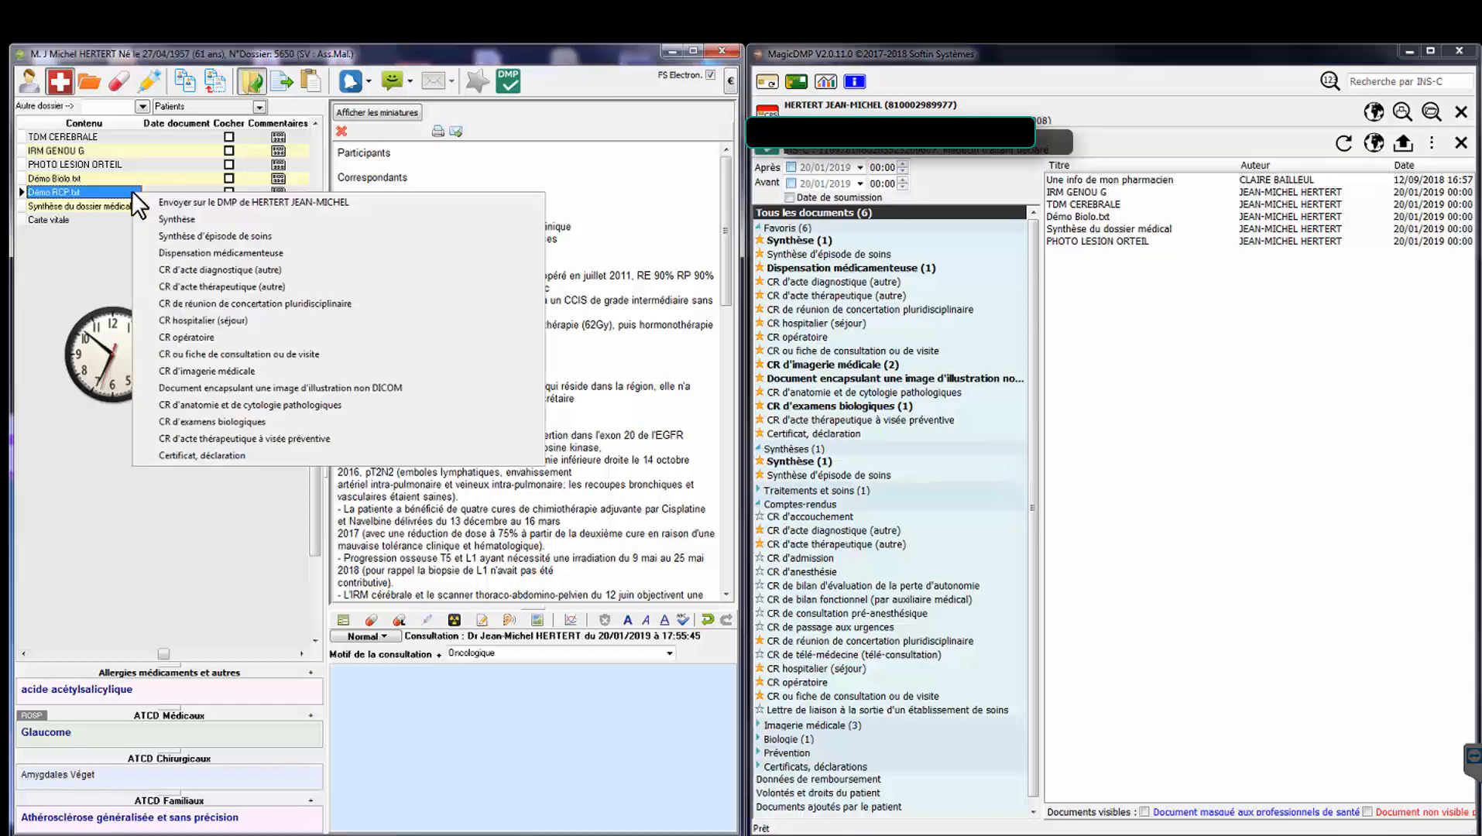
{"action": "left_click", "coordinate": [192, 302]}
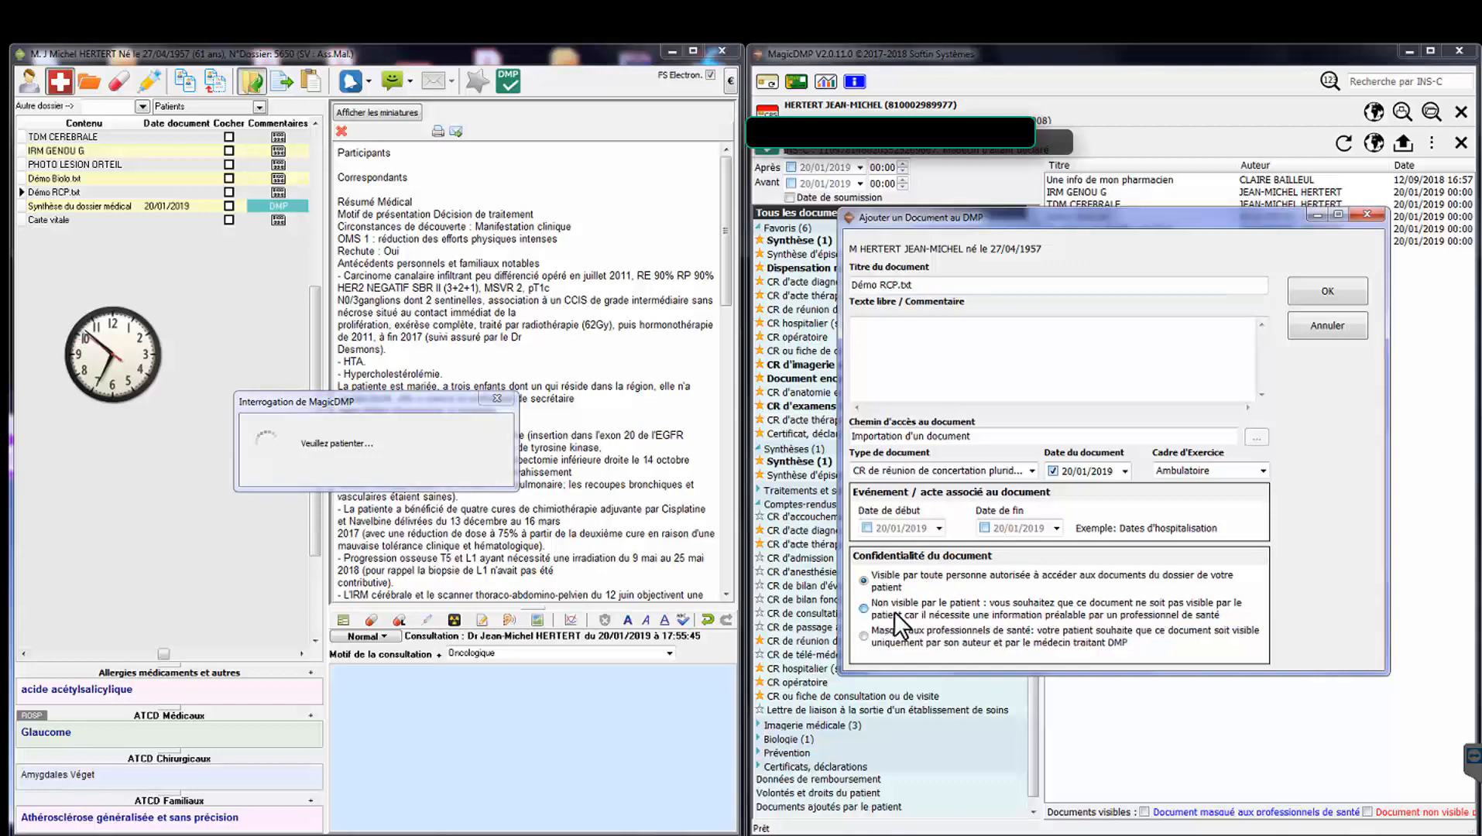
{"action": "left_click", "coordinate": [875, 616]}
{"action": "left_click", "coordinate": [1309, 298]}
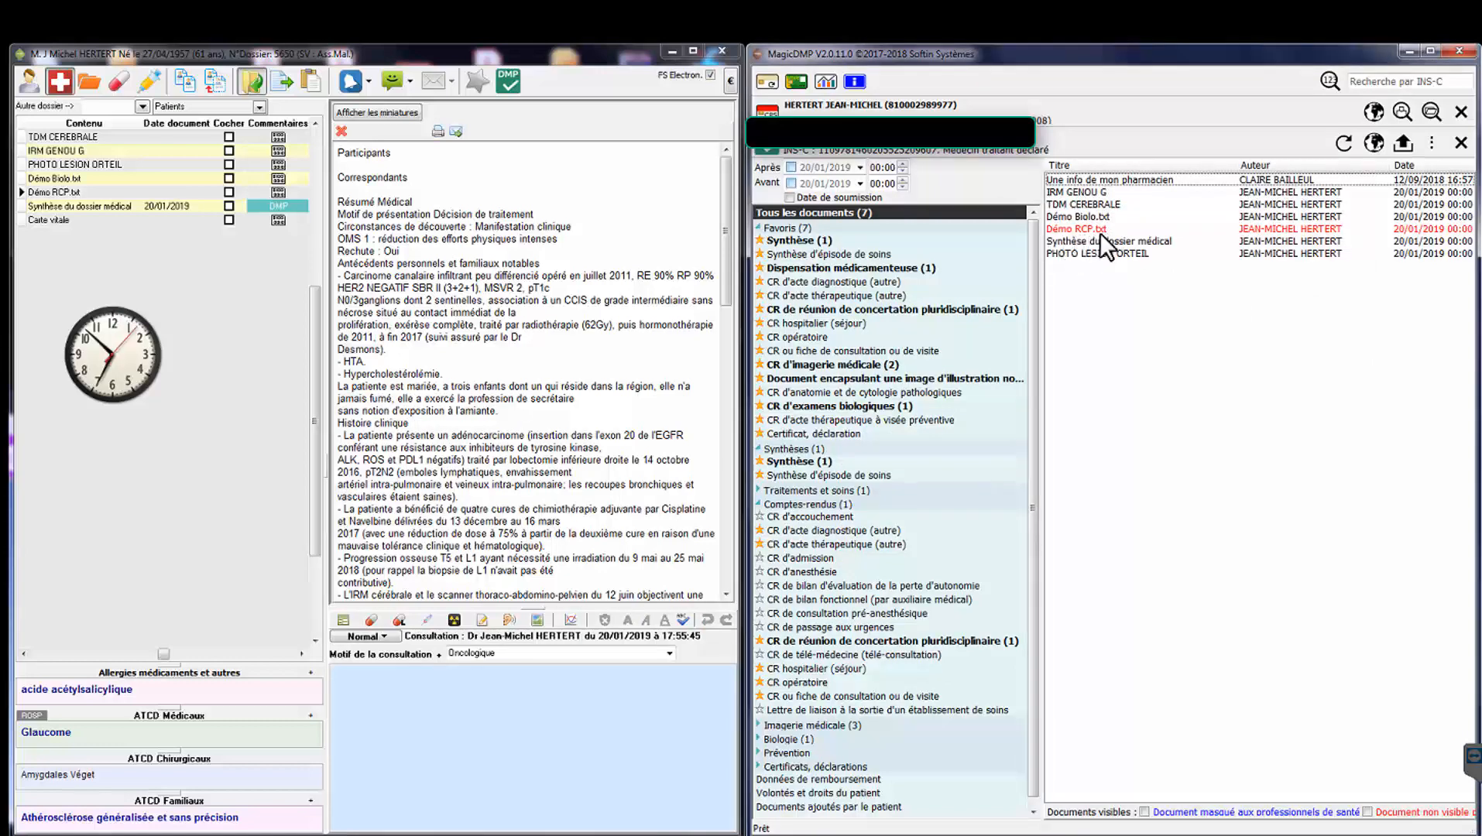
Step: Filter the DMP list to documents not visible to the patient, and restore the full list
{"action": "left_click", "coordinate": [1366, 814]}
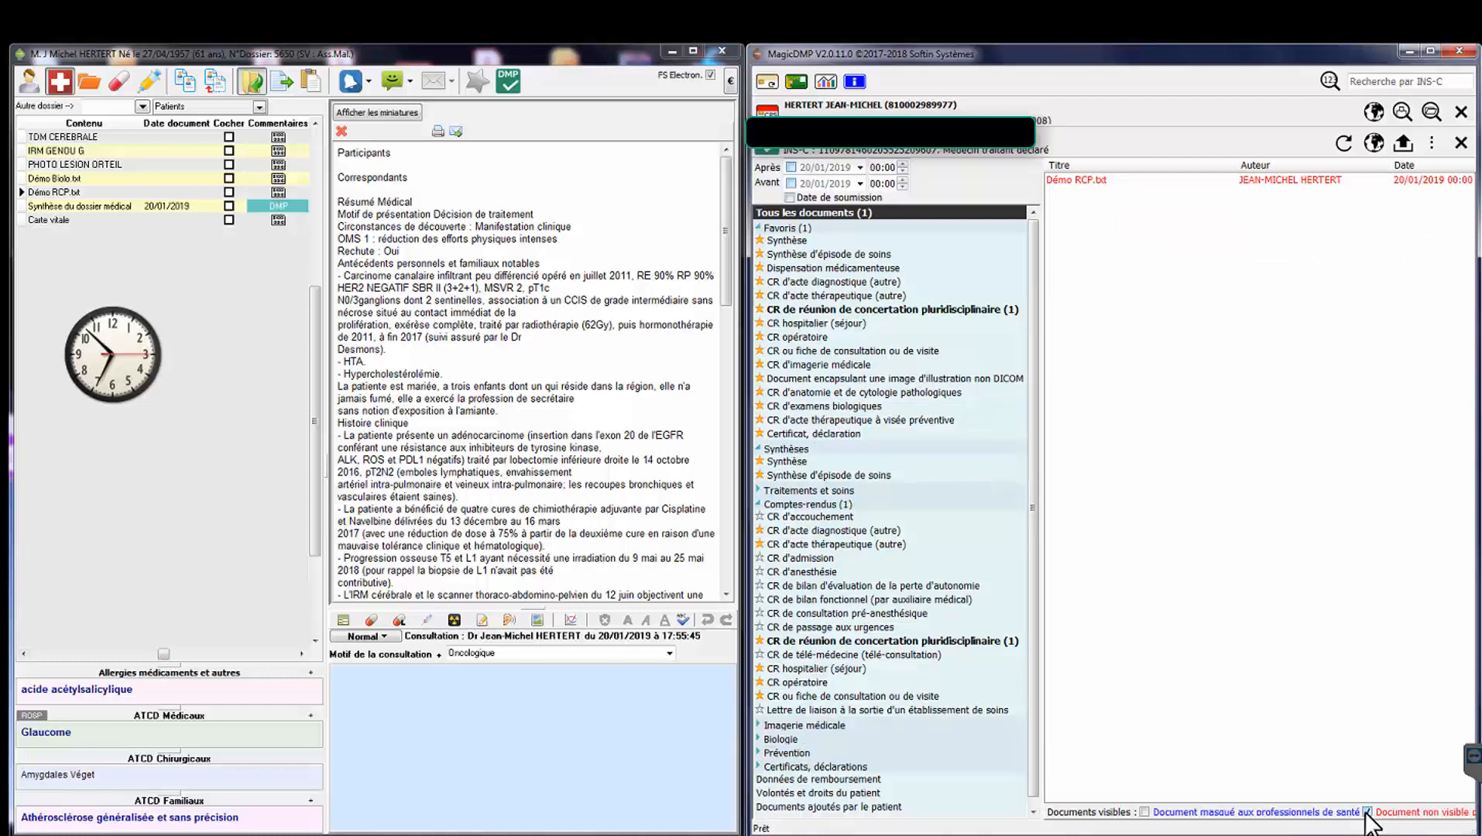
{"action": "left_click", "coordinate": [1366, 813]}
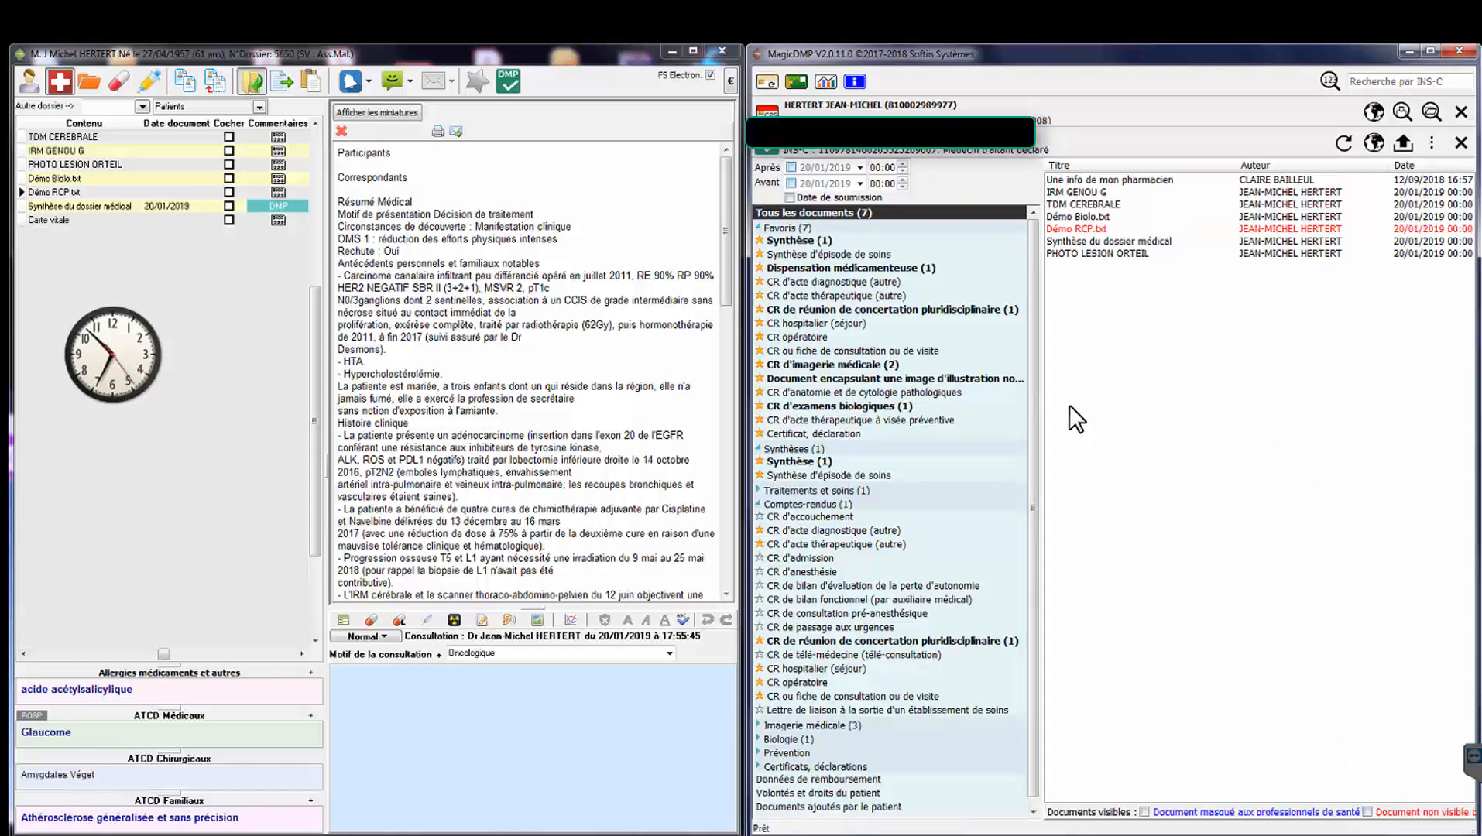
Step: Open PHOTO LESION ORTEIL from the DMP list and examine its document information
{"action": "left_click", "coordinate": [1081, 255]}
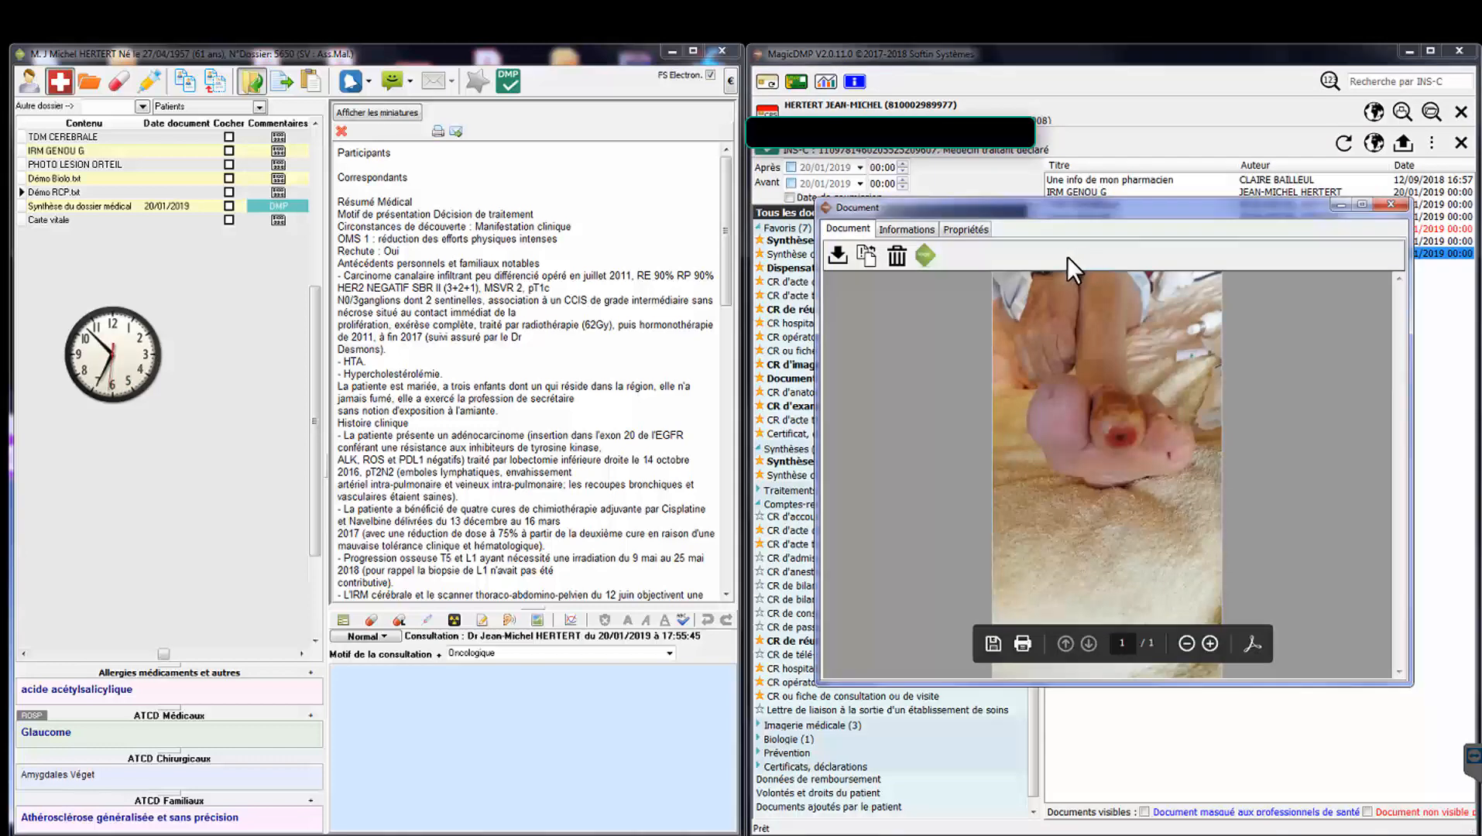
{"action": "left_click", "coordinate": [907, 229]}
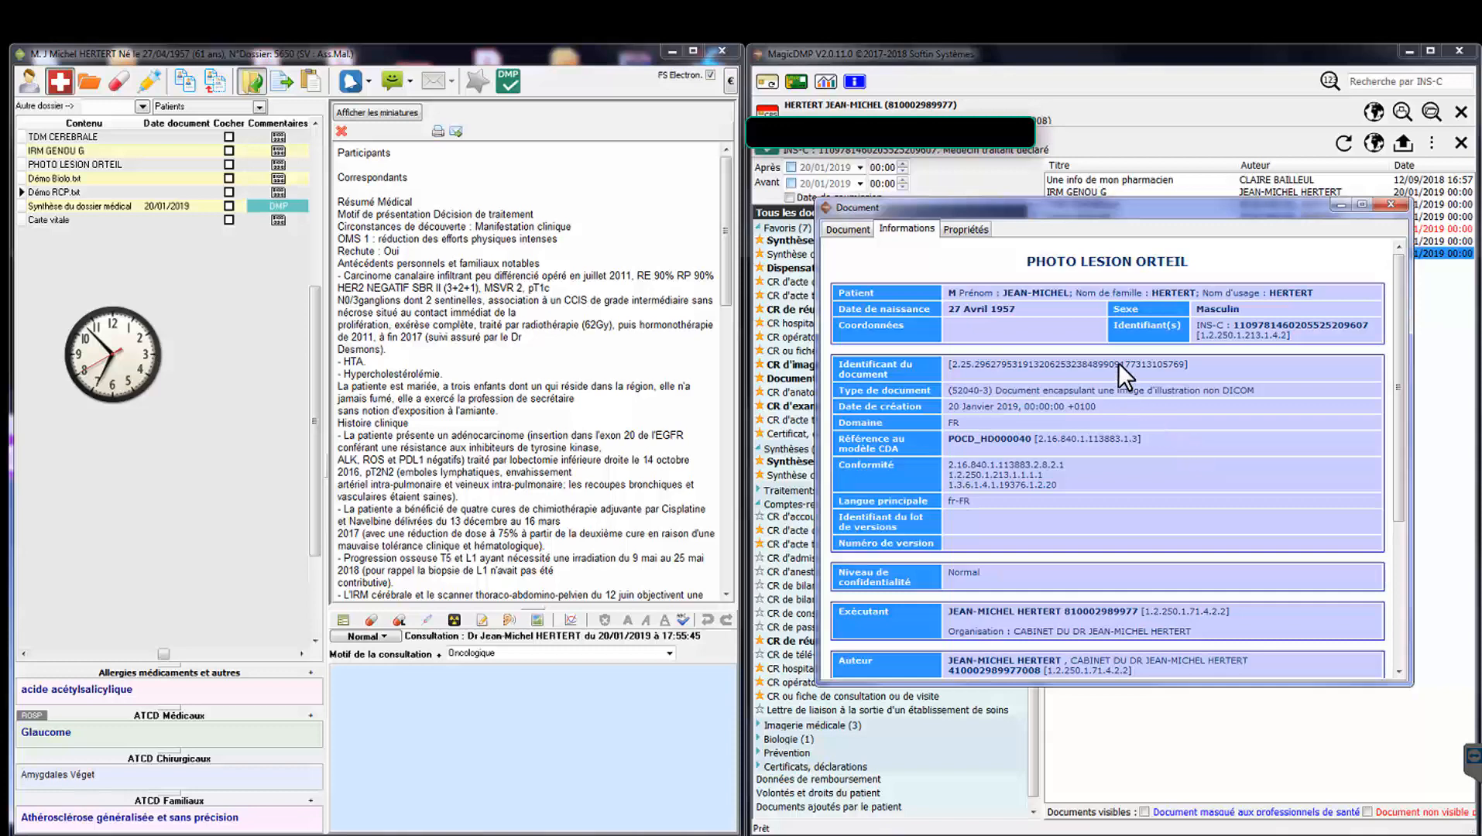
Step: Set the confidentiality of PHOTO LESION ORTEIL to "Masqué aux professionnels de santé", apply it, and refresh the full document list
{"action": "left_click", "coordinate": [968, 229]}
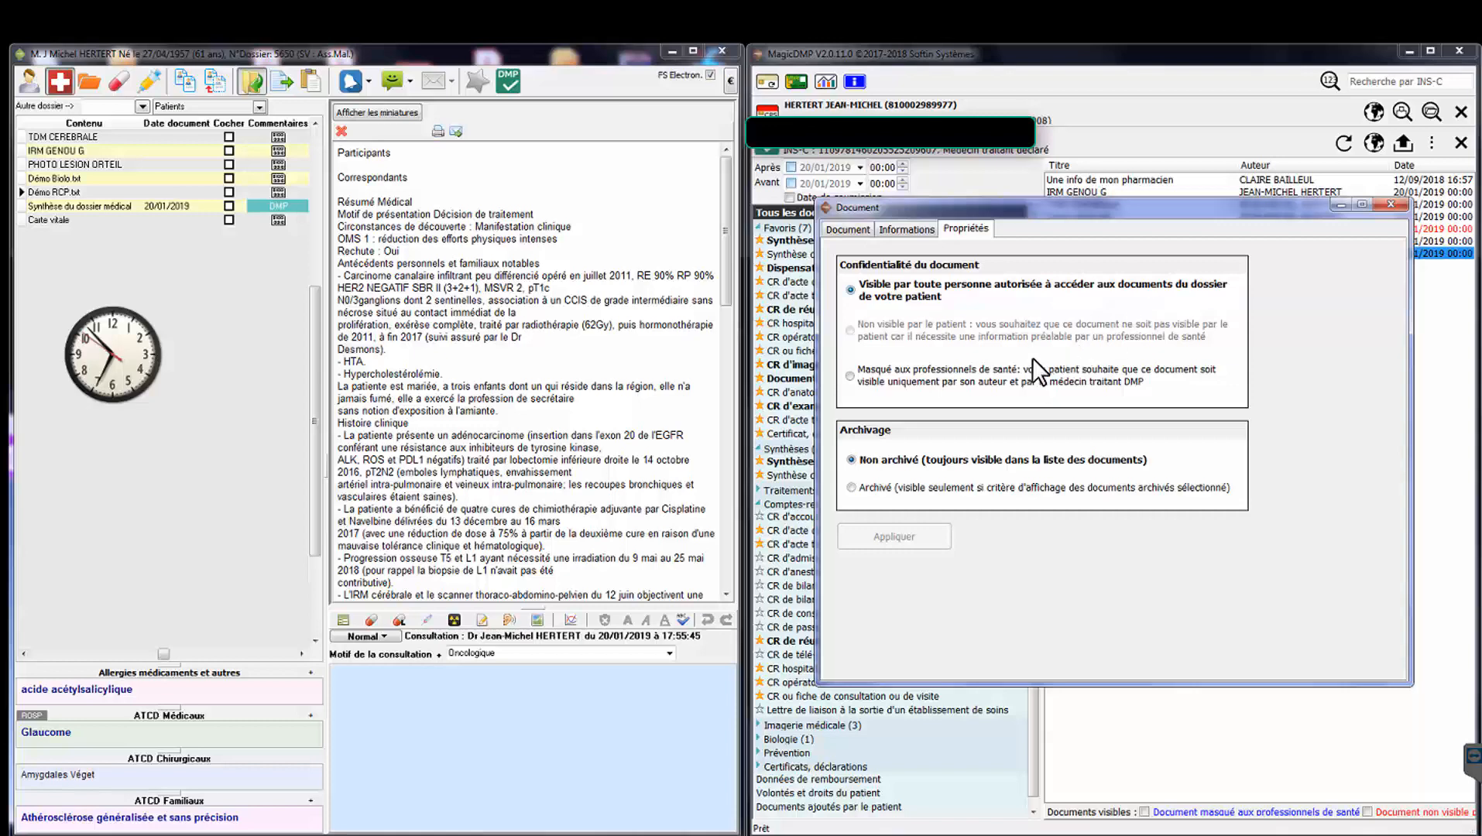
{"action": "left_click", "coordinate": [851, 376]}
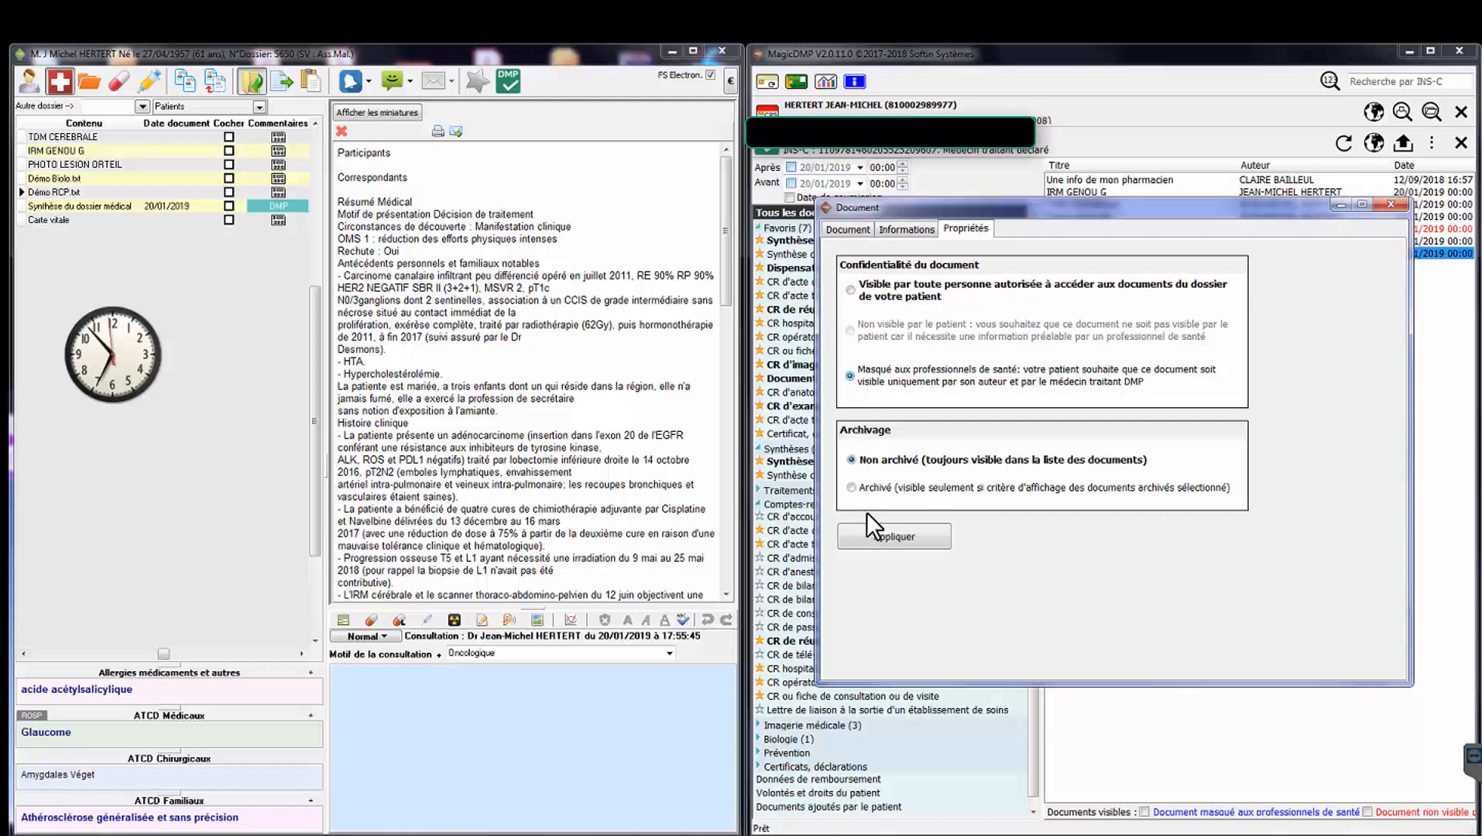
{"action": "left_click", "coordinate": [884, 536]}
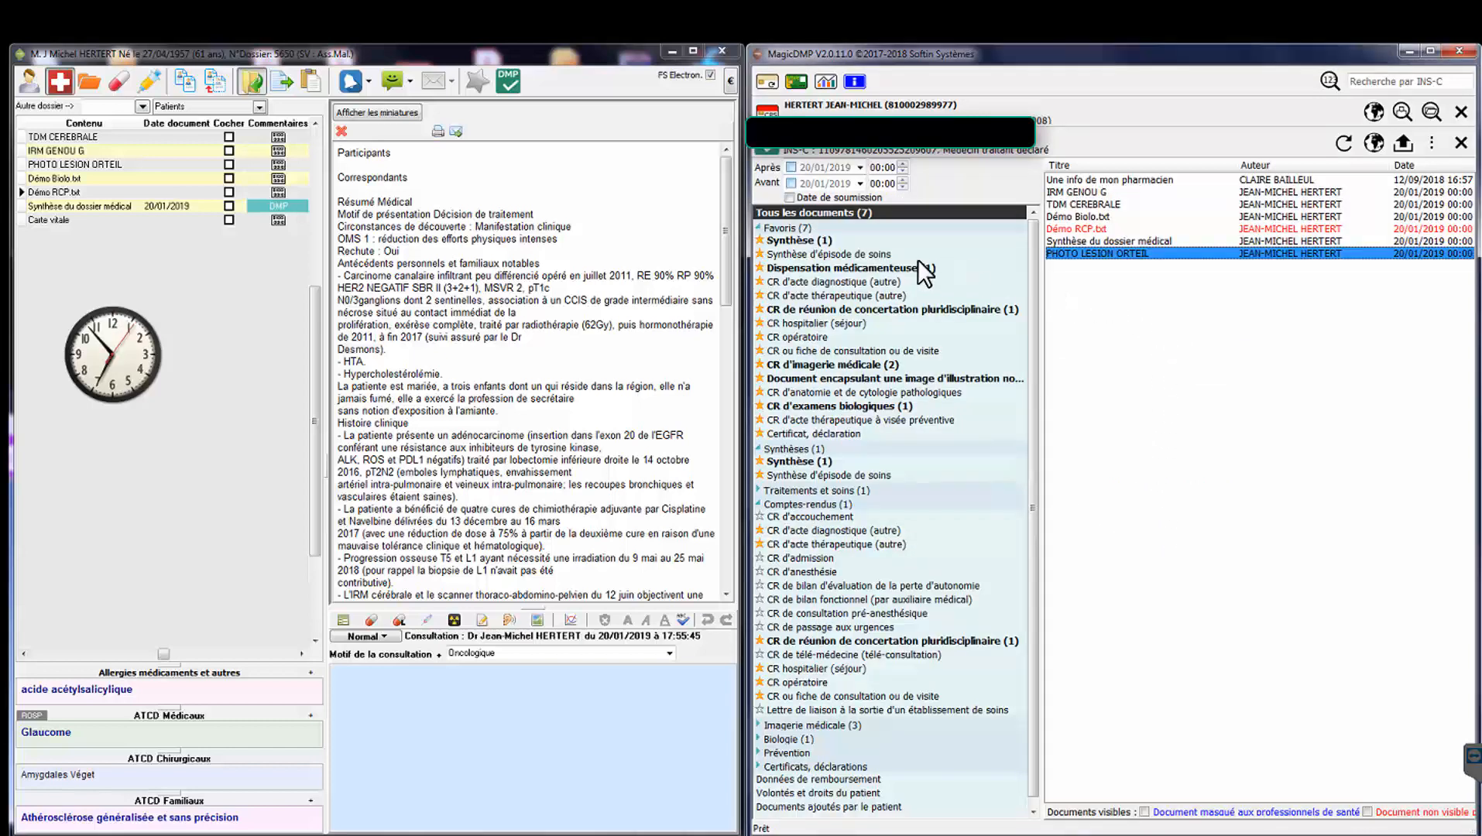
{"action": "left_click", "coordinate": [872, 215]}
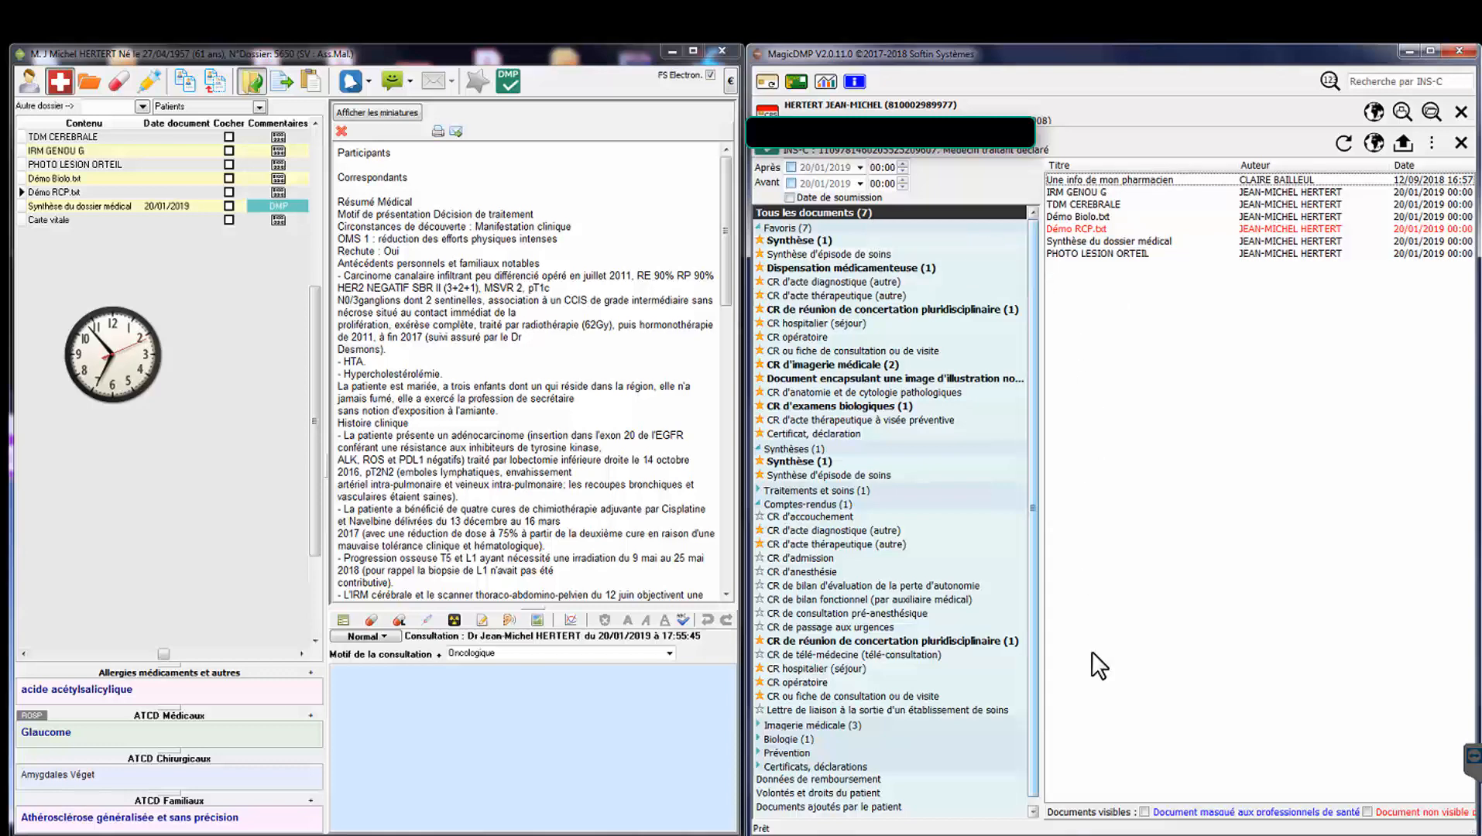
Step: Filter the DMP list to documents masked from health professionals and those not visible to the patient, and restore the full list
{"action": "left_click", "coordinate": [1146, 811]}
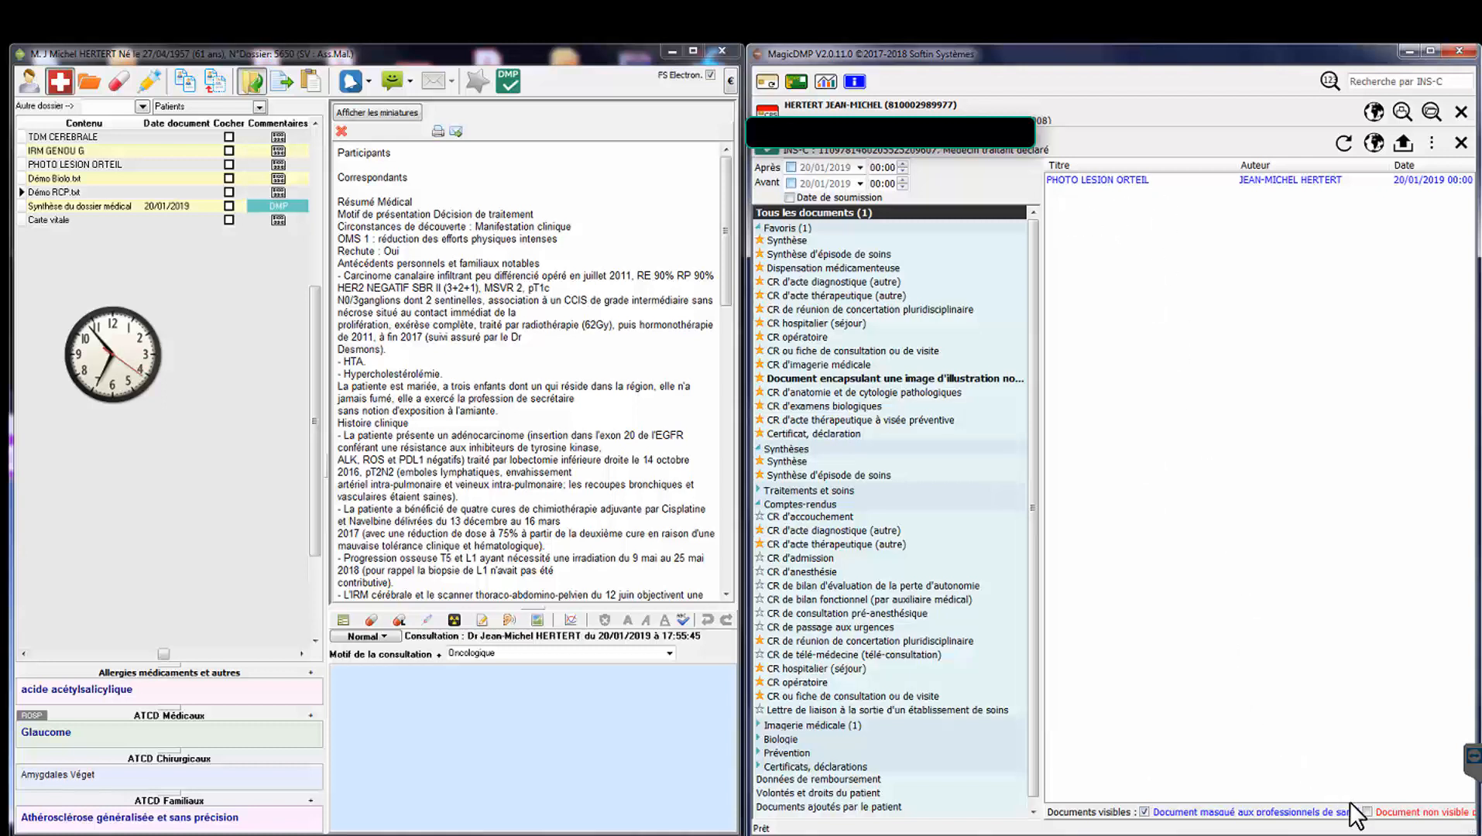
{"action": "left_click", "coordinate": [1369, 812]}
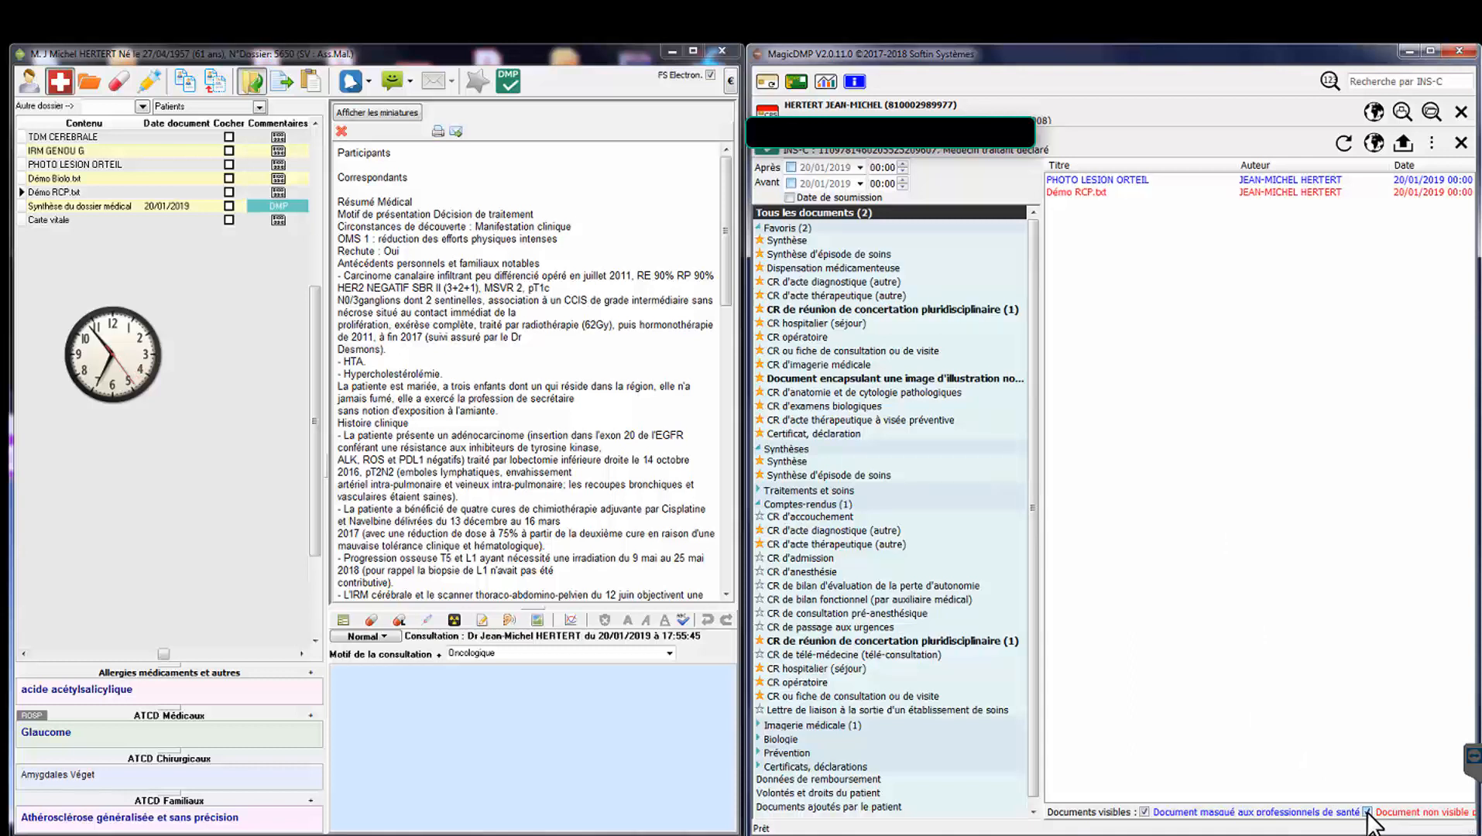
{"action": "left_click", "coordinate": [1145, 812]}
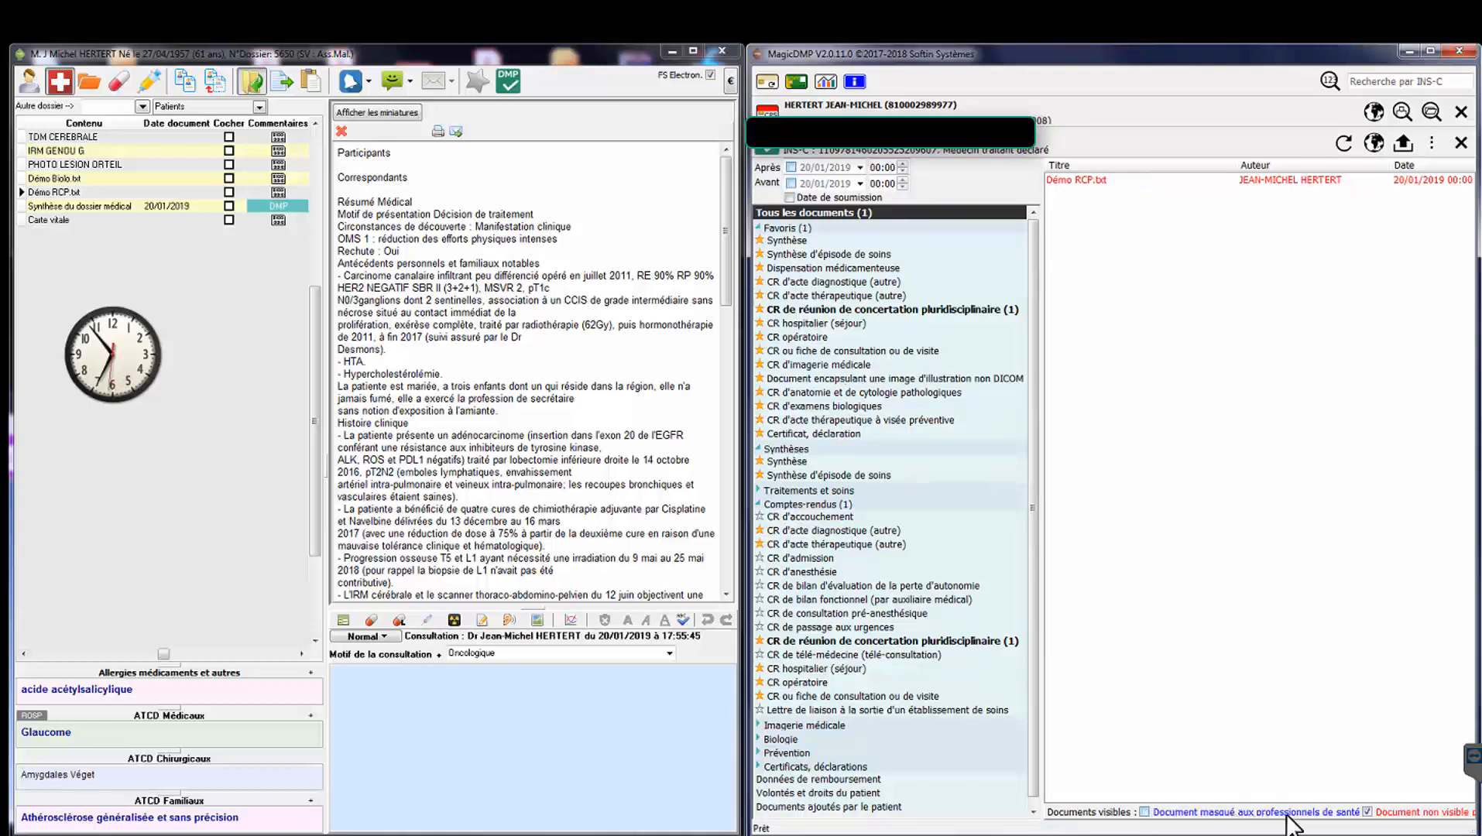
{"action": "left_click", "coordinate": [1367, 813]}
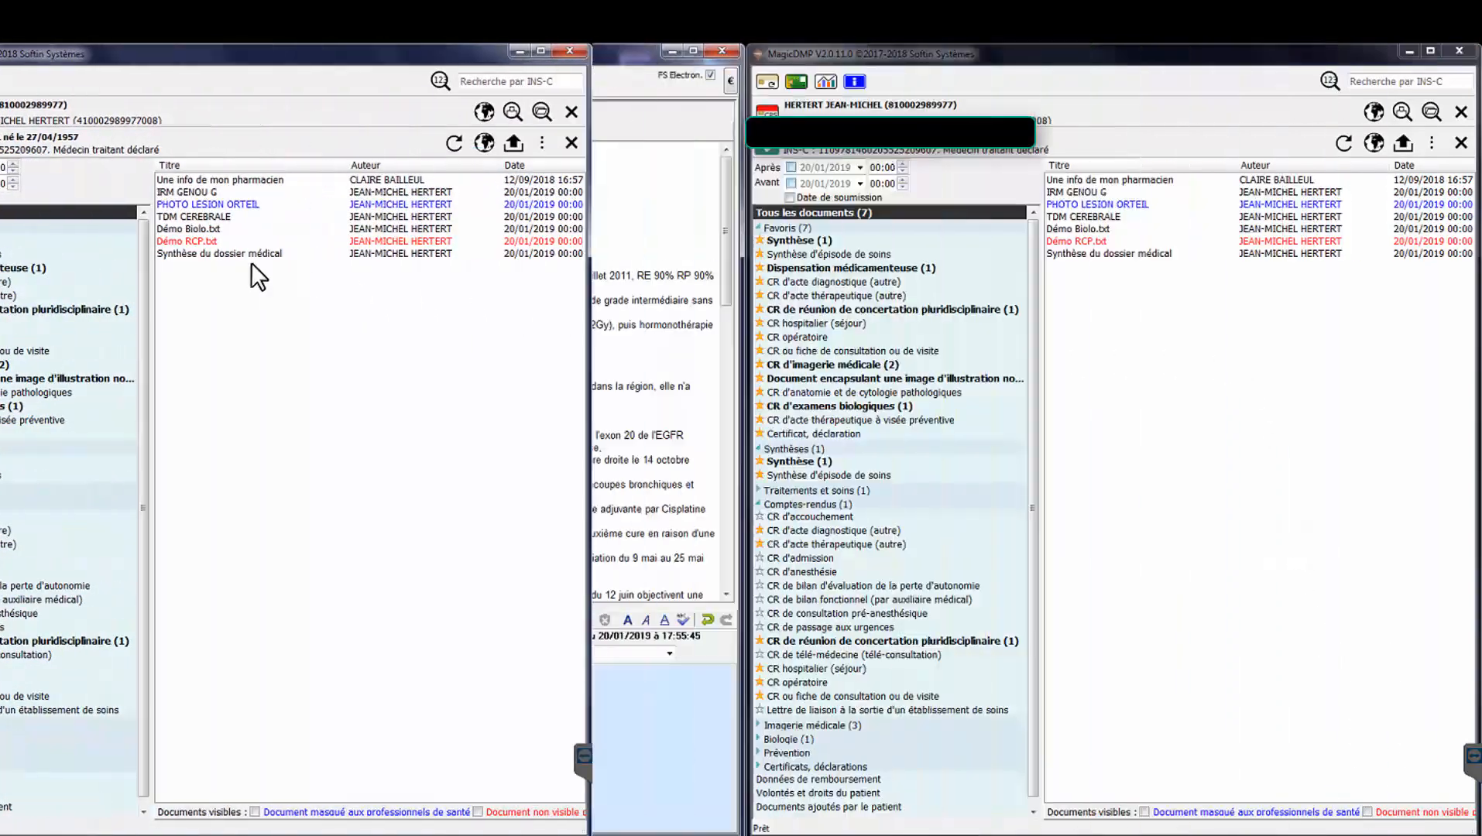
Step: Write "n'a pas supporté la cimio" in the current consultation note and classify the consultation as Fait marquant du dossier
{"action": "left_click", "coordinate": [381, 692]}
{"action": "type", "text": "n'a pa"}
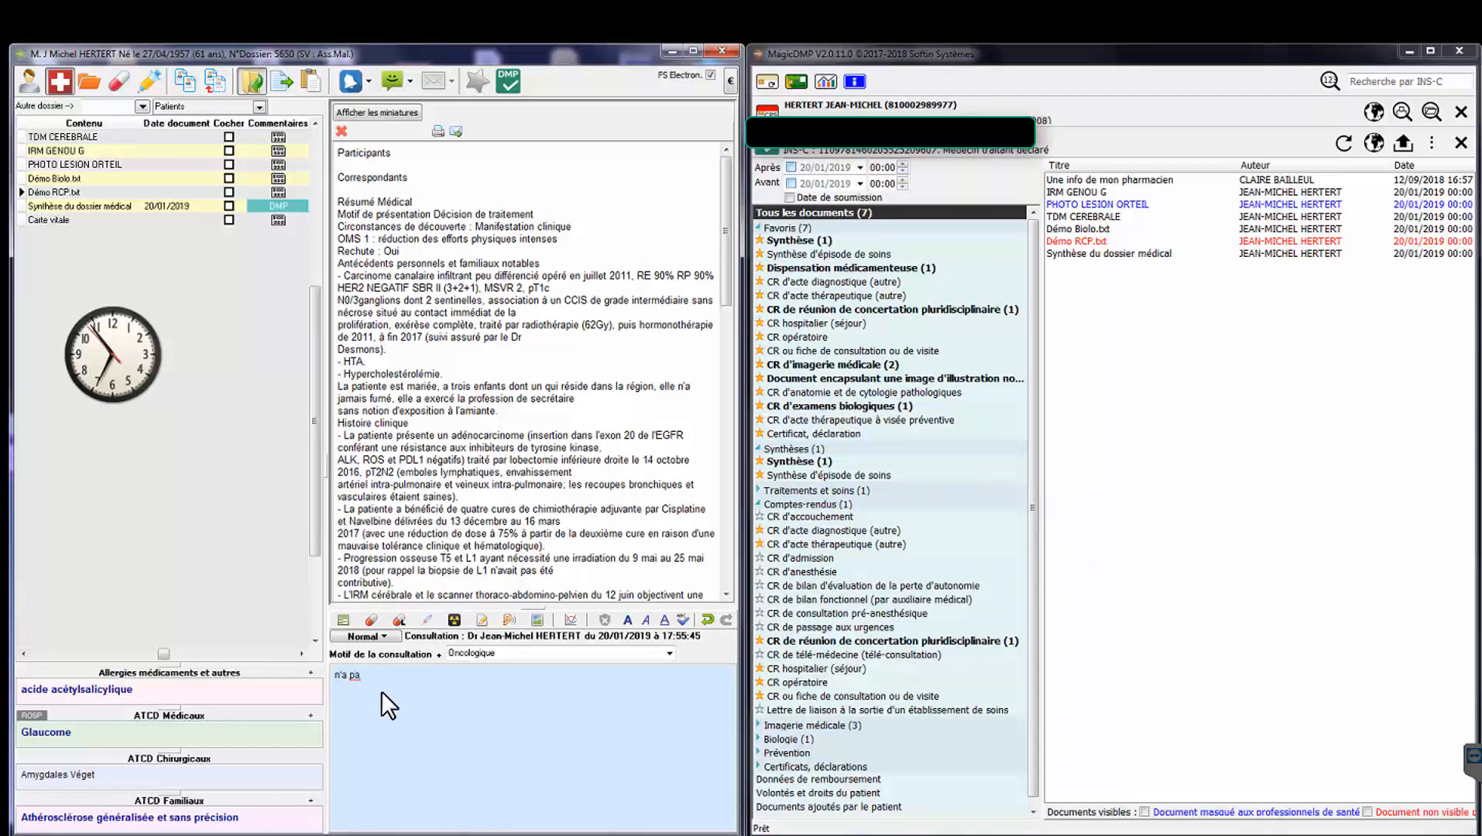
{"action": "type", "text": "s supporté la cimio"}
{"action": "left_click", "coordinate": [387, 637]}
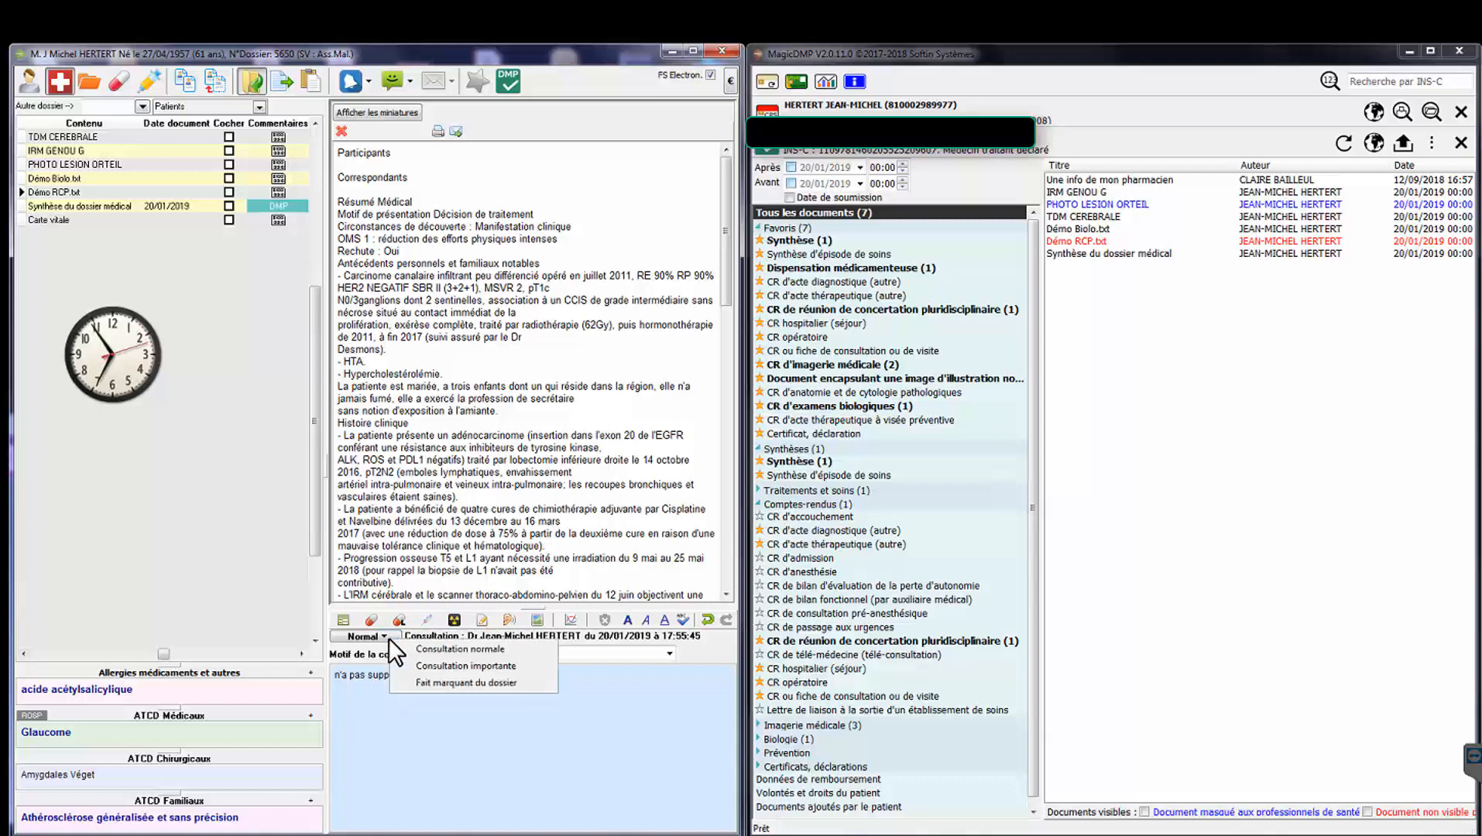
{"action": "left_click", "coordinate": [422, 681]}
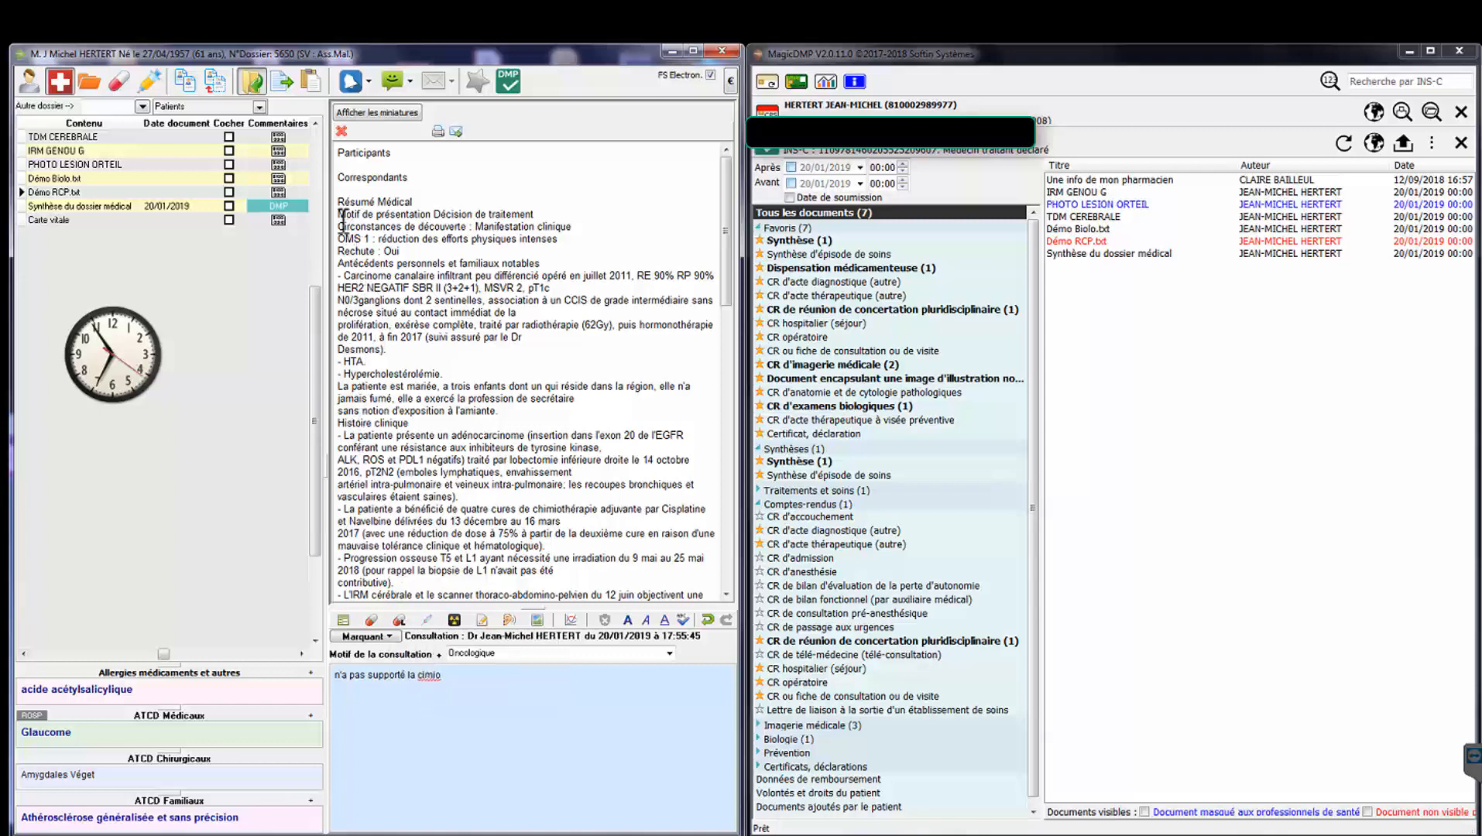
Step: Generate the automatic record synthesis, review its key facts, and replace the Synthèse du dossier médical in the DMP with it
{"action": "left_click", "coordinate": [310, 81]}
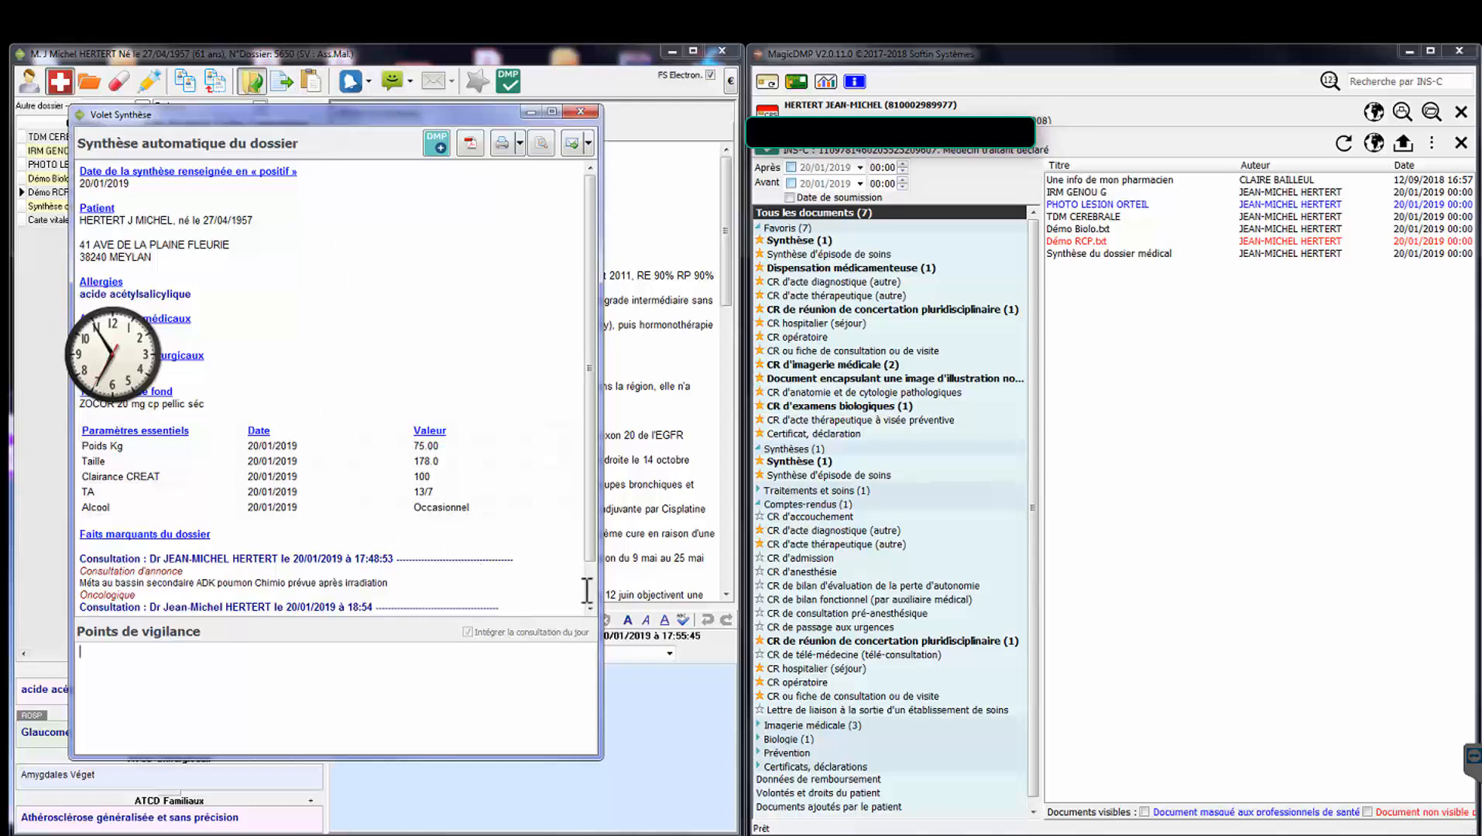
{"action": "scroll", "coordinate": [587, 591], "scroll_direction": "down", "scroll_amount": 1}
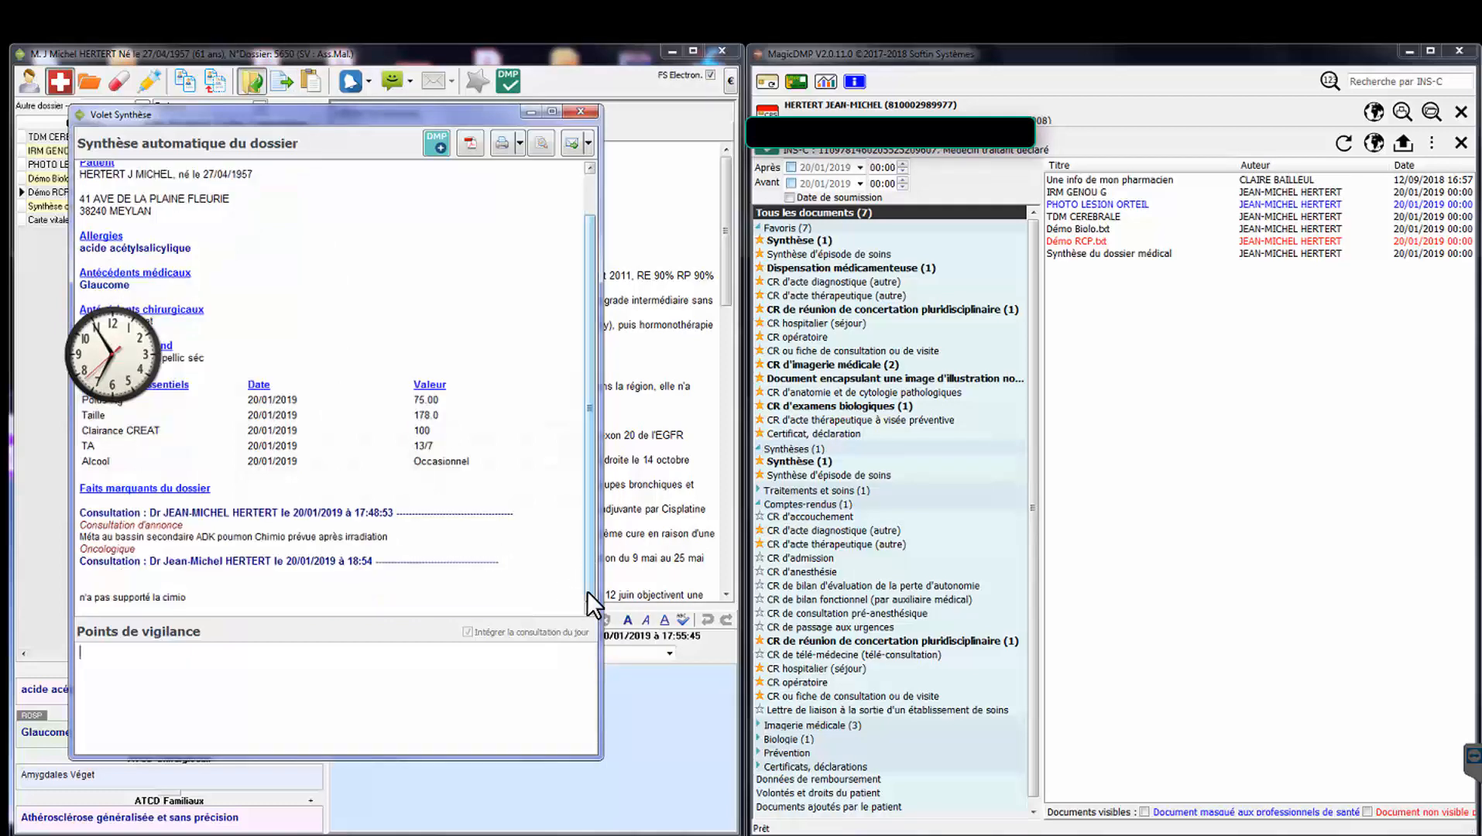
{"action": "left_click", "coordinate": [125, 619]}
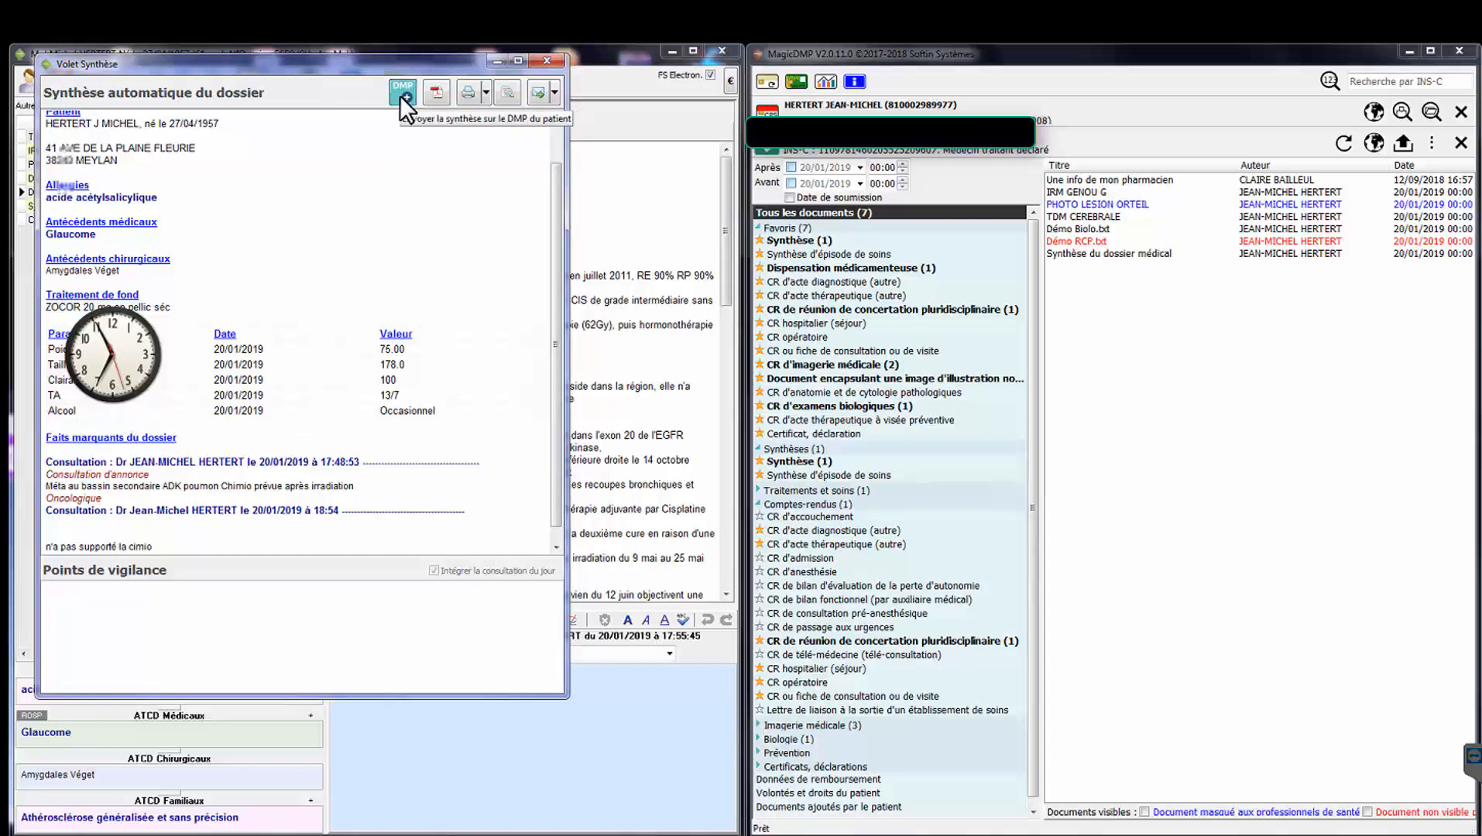
{"action": "left_click", "coordinate": [401, 92]}
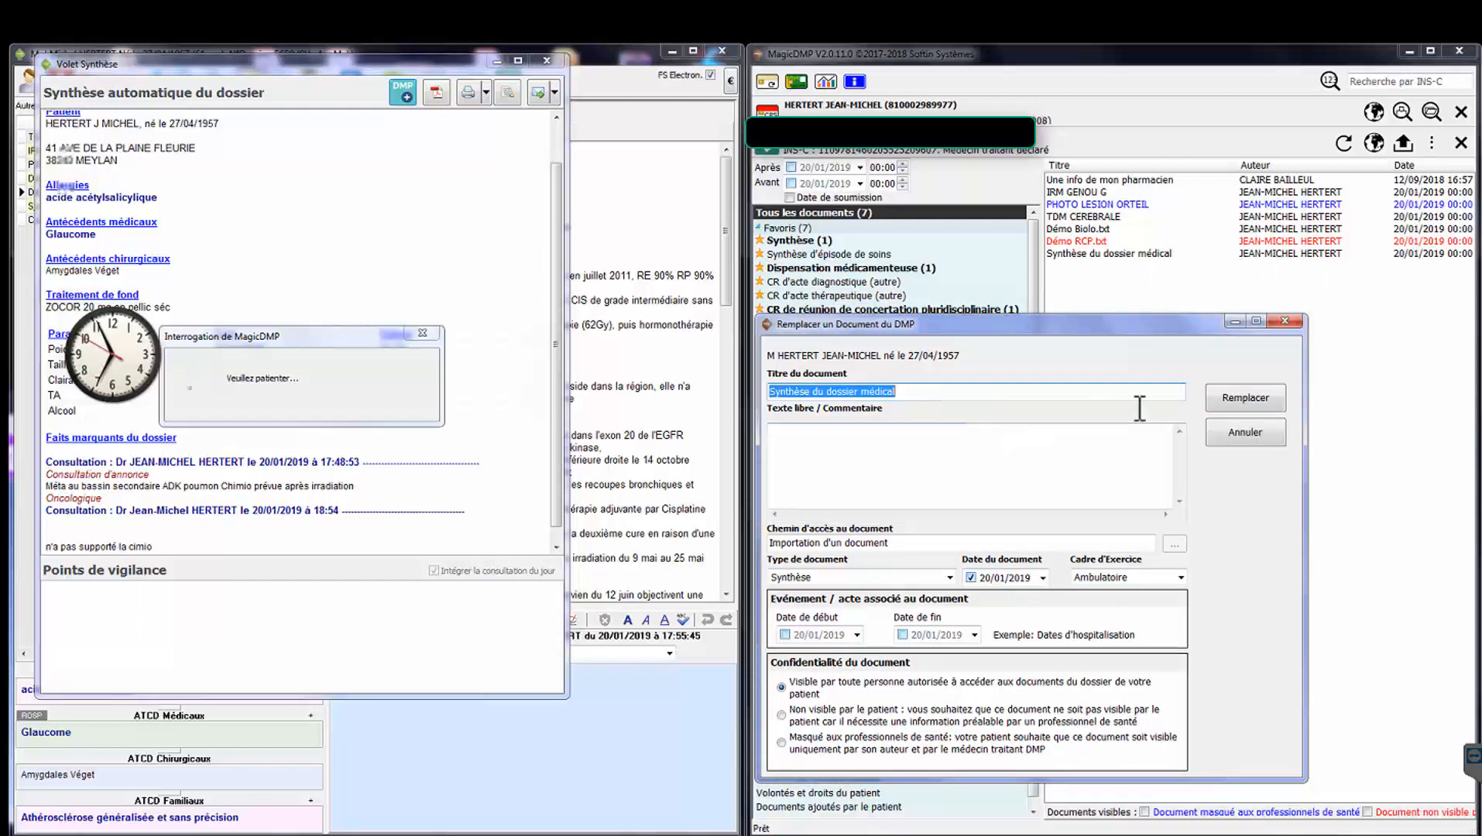
{"action": "left_click", "coordinate": [1208, 401]}
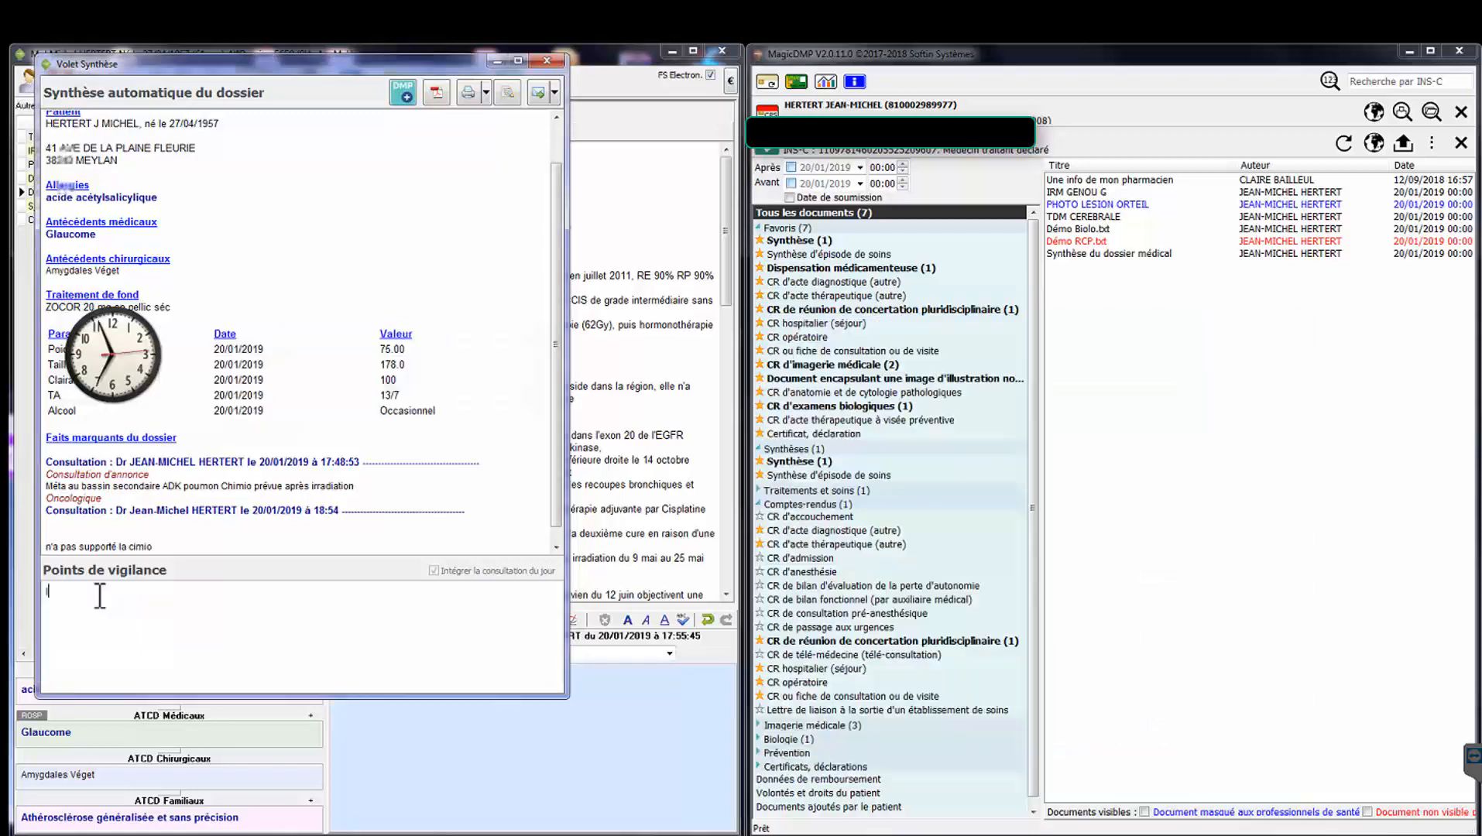
Step: Enter "l oncolgue évoque des soins palliatifs" as the Points de vigilance of the synthesis
{"action": "type", "text": "l oncolgue évoque des ,"}
{"action": "key", "text": "BackSpace"}
{"action": "key", "text": "BackSpace"}
{"action": "type", "text": "soins, "}
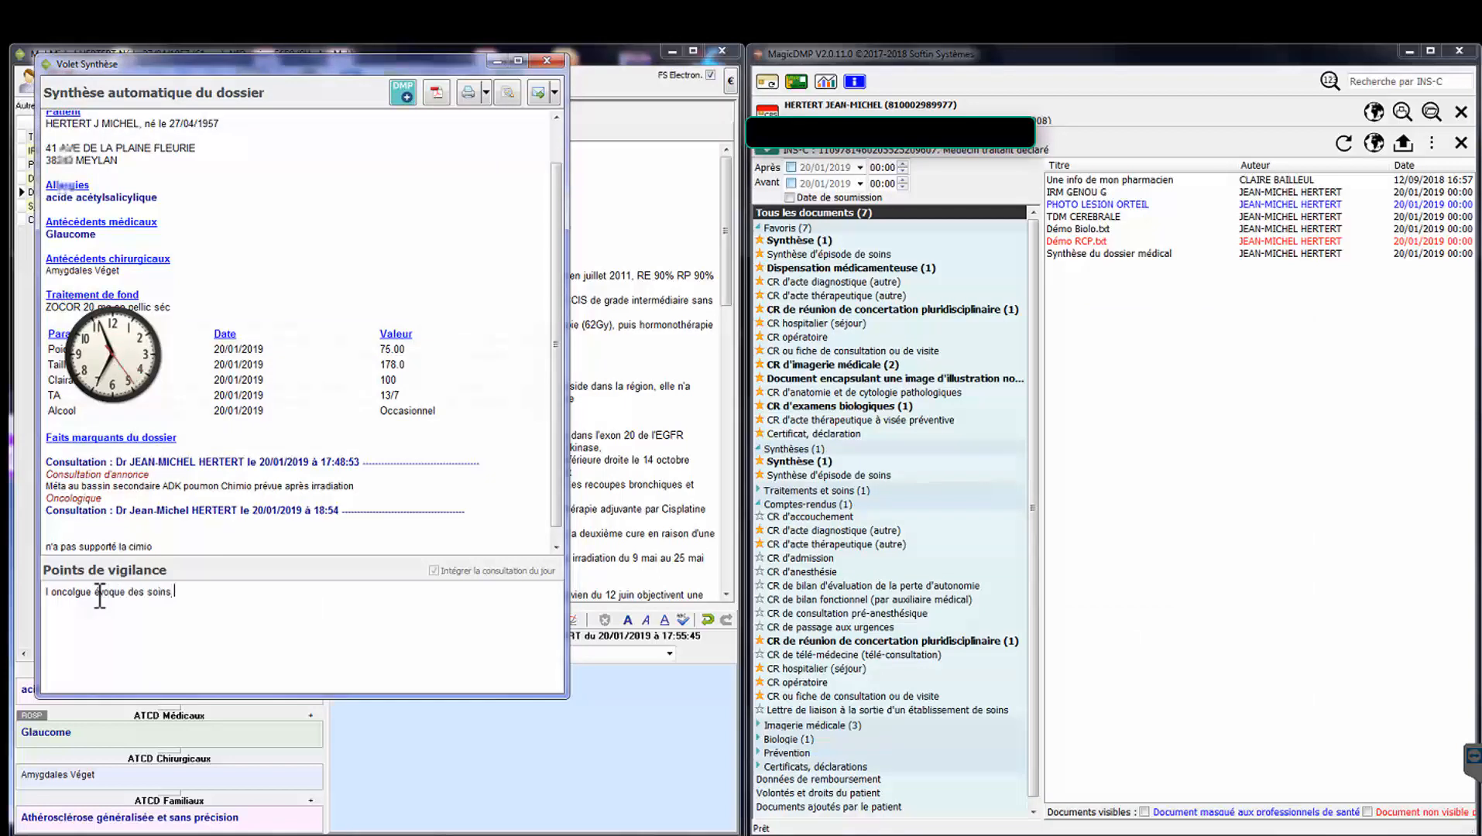
{"action": "type", "text": "palliatifs"}
Step: Replace the DMP synthesis with confidentiality "Non visible par le patient", title "Synthèse du dossier médical bis" and comment "Confidentiel édecin"
{"action": "left_click", "coordinate": [400, 94]}
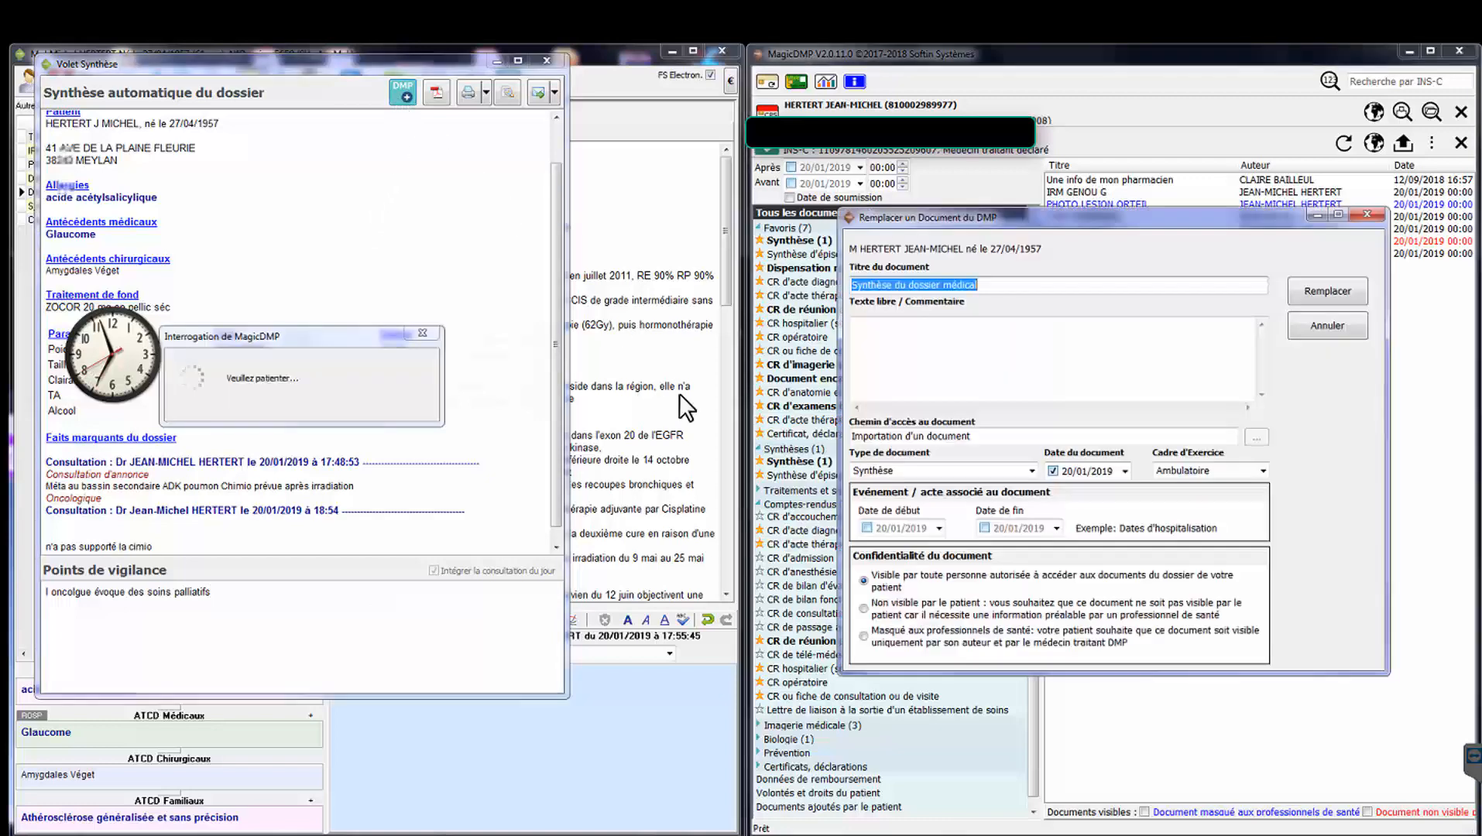
{"action": "left_click", "coordinate": [863, 611]}
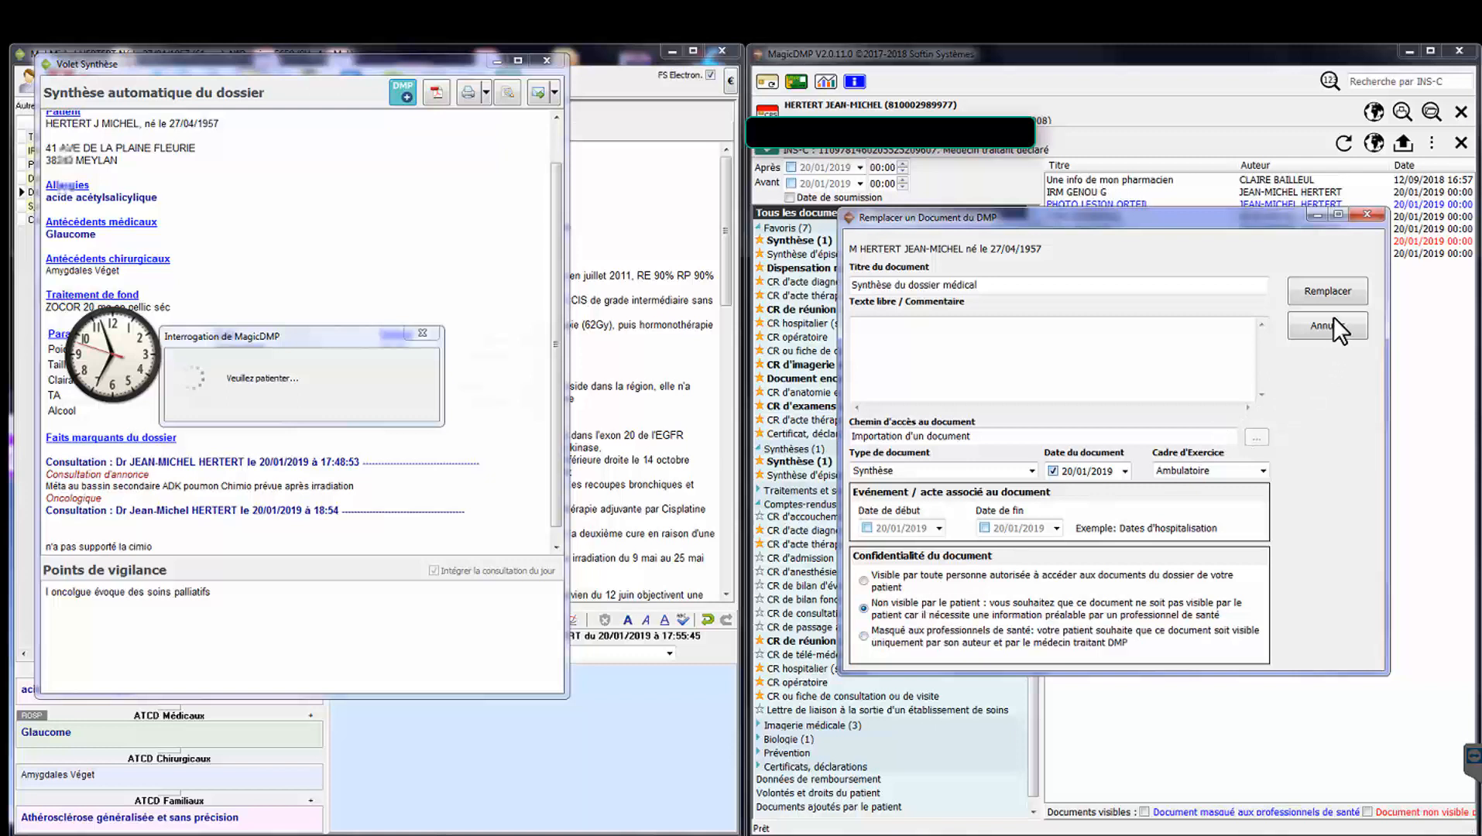
{"action": "left_click", "coordinate": [1126, 285]}
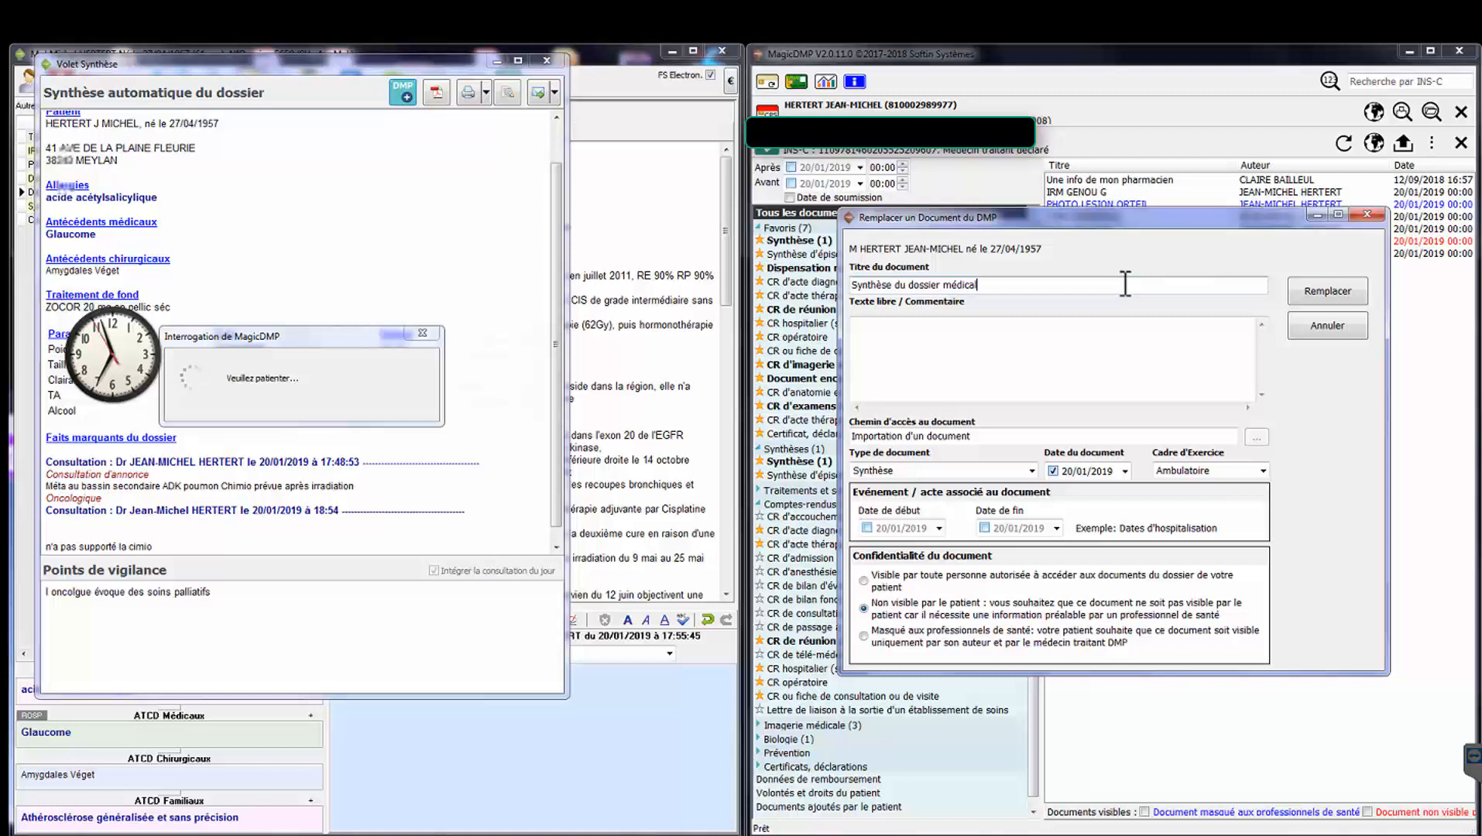
{"action": "left_click", "coordinate": [1048, 326]}
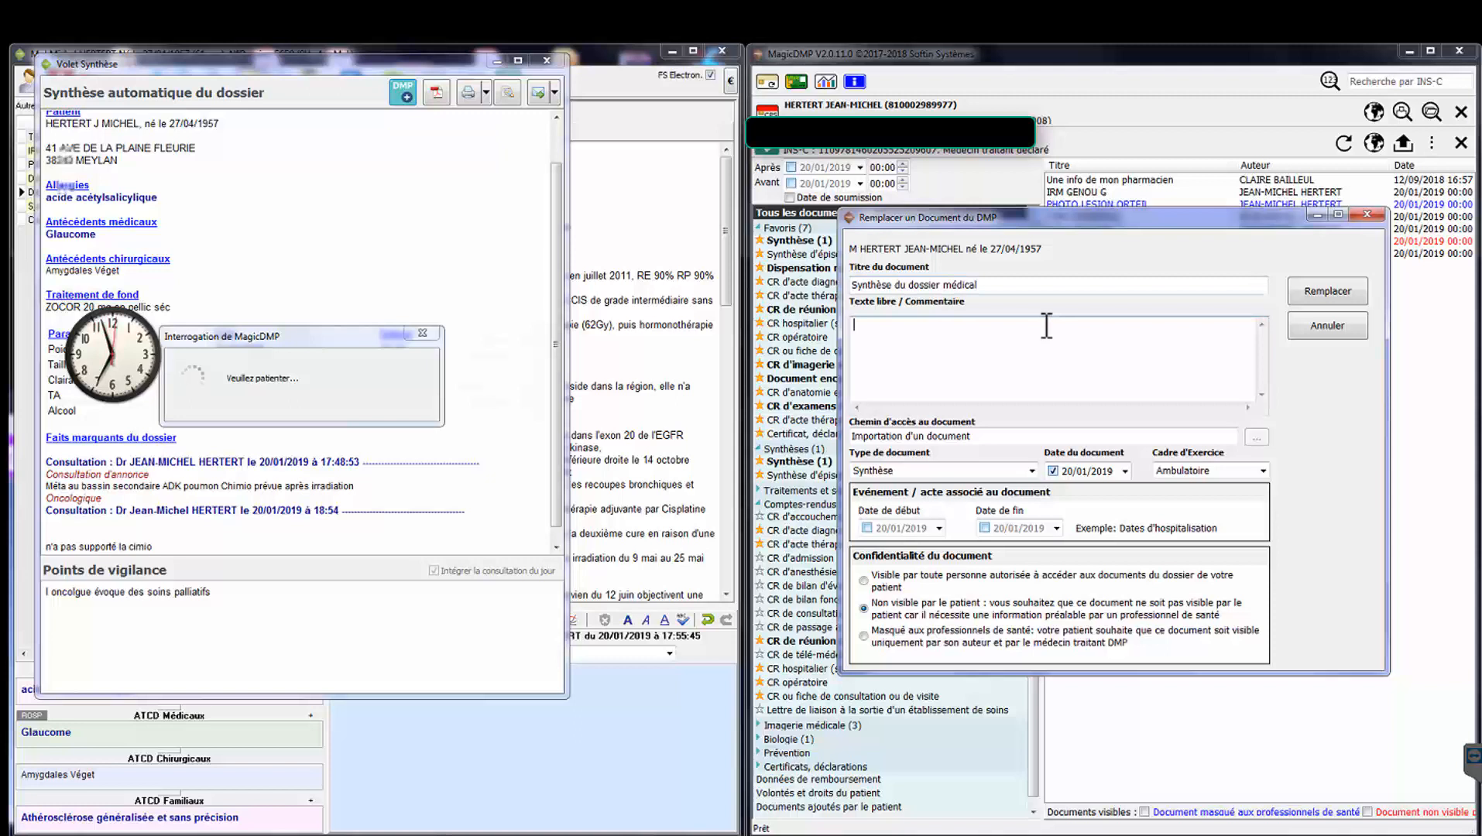
{"action": "type", "text": "Confidentiel"}
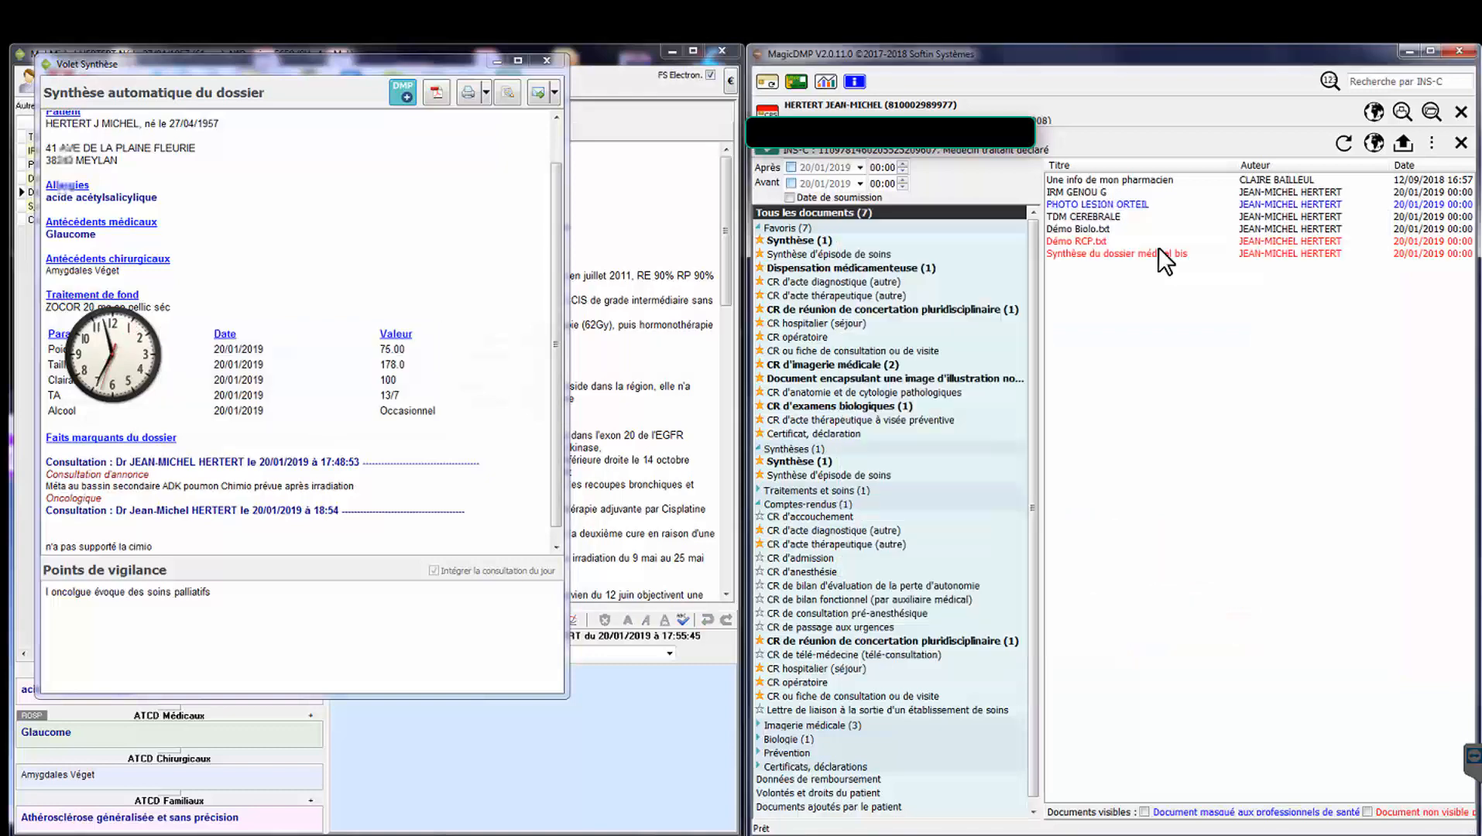
Step: Make Synthèse du dossier médical bis visible to every person authorised to access the patient's documents
{"action": "double_click", "coordinate": [1157, 247]}
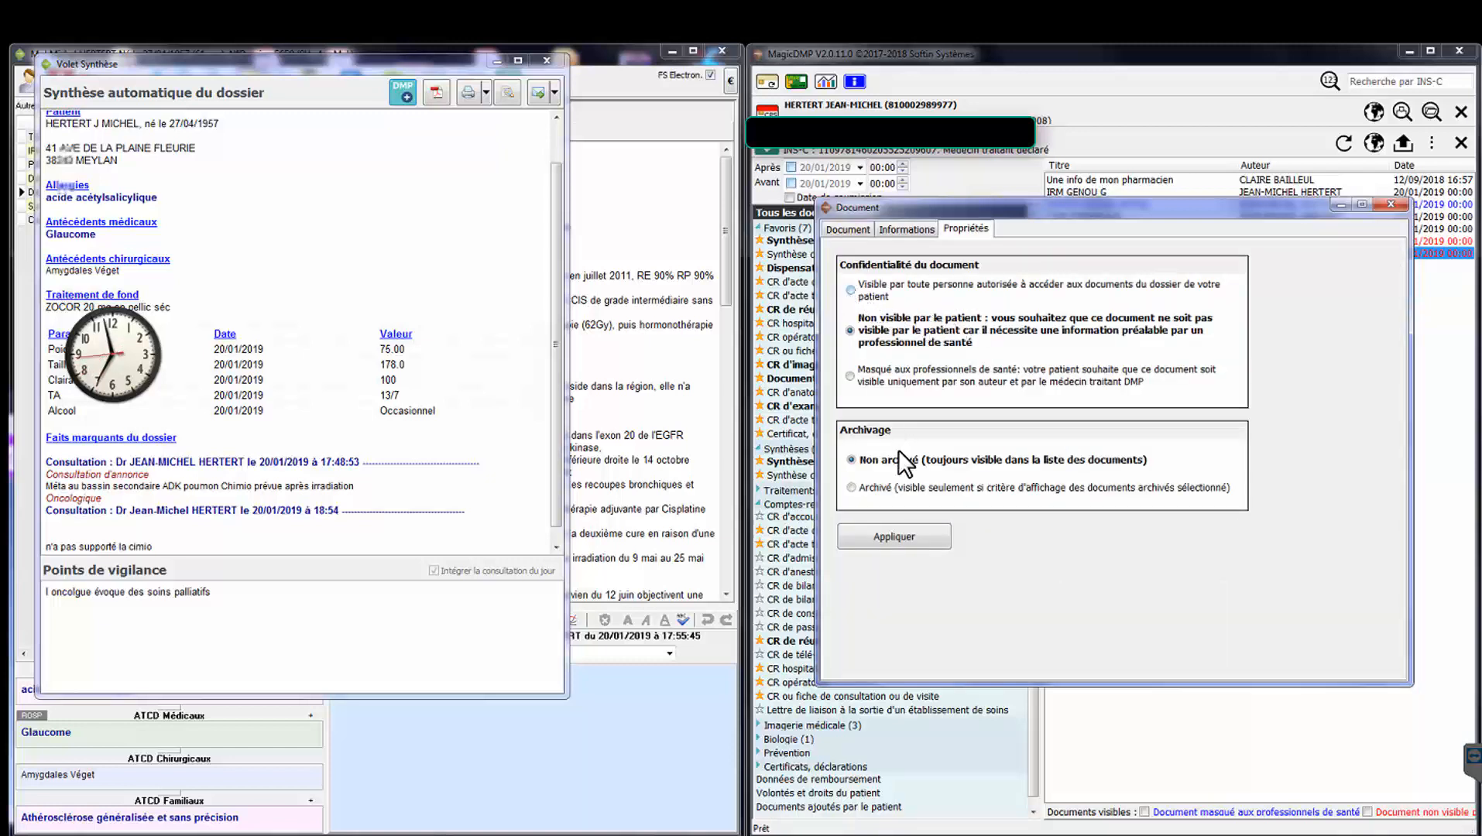
{"action": "left_click", "coordinate": [864, 302]}
{"action": "left_click", "coordinate": [890, 537]}
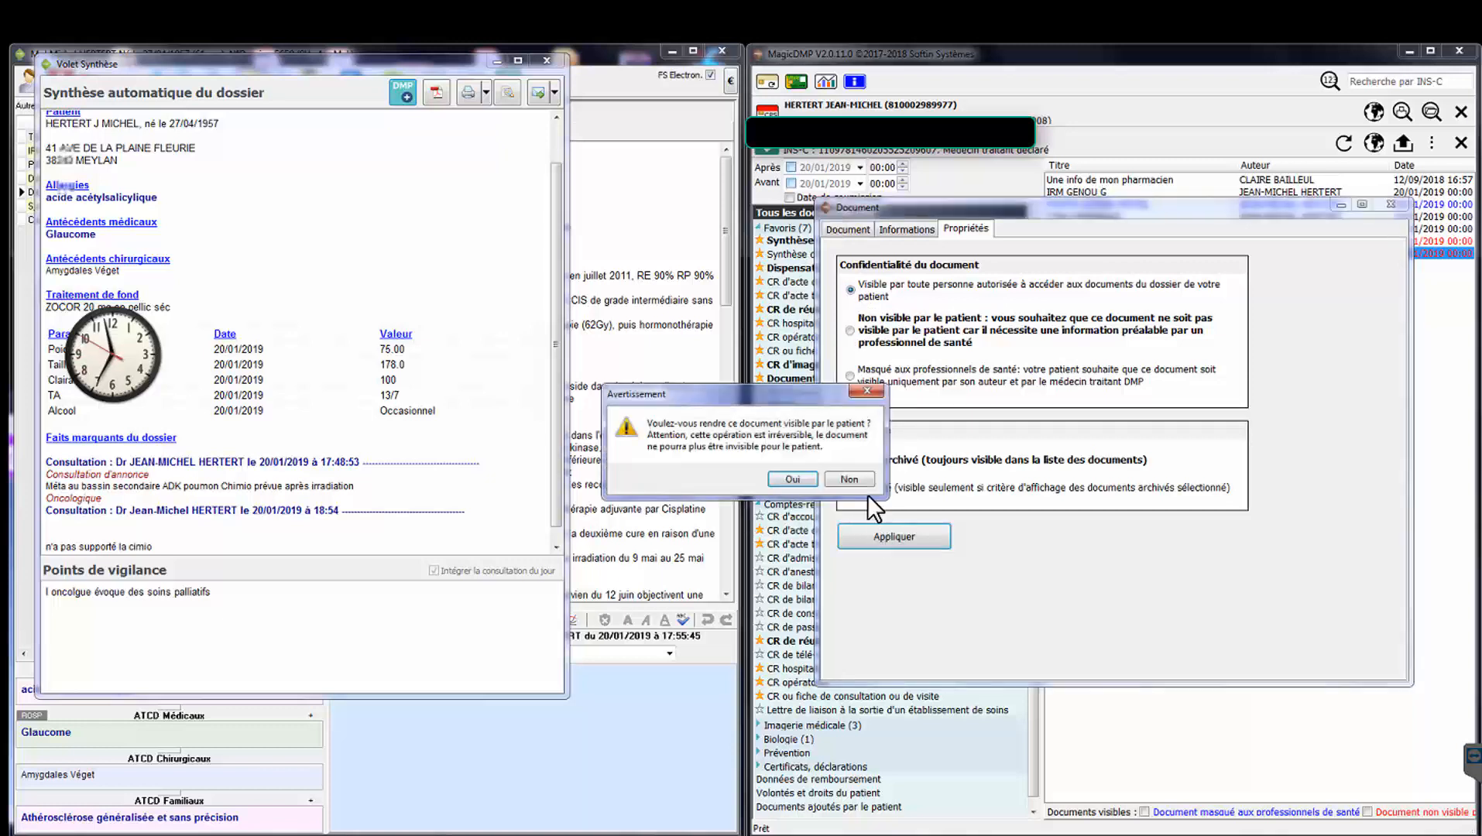
{"action": "left_click", "coordinate": [794, 479]}
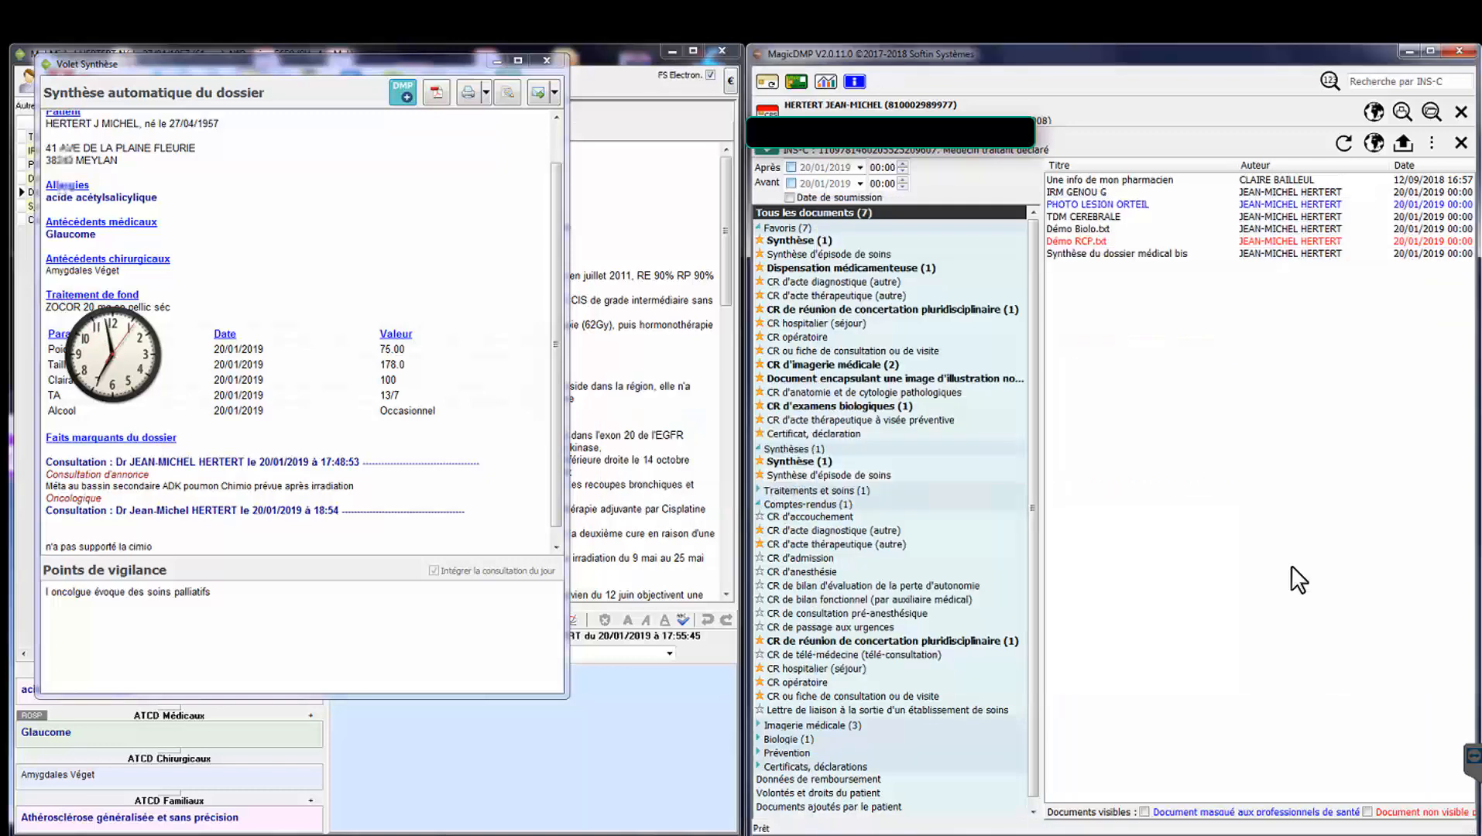
Step: Open Synthèse du dossier médical bis in an enlarged window and read it through to the Points de vigilance
{"action": "double_click", "coordinate": [1113, 249]}
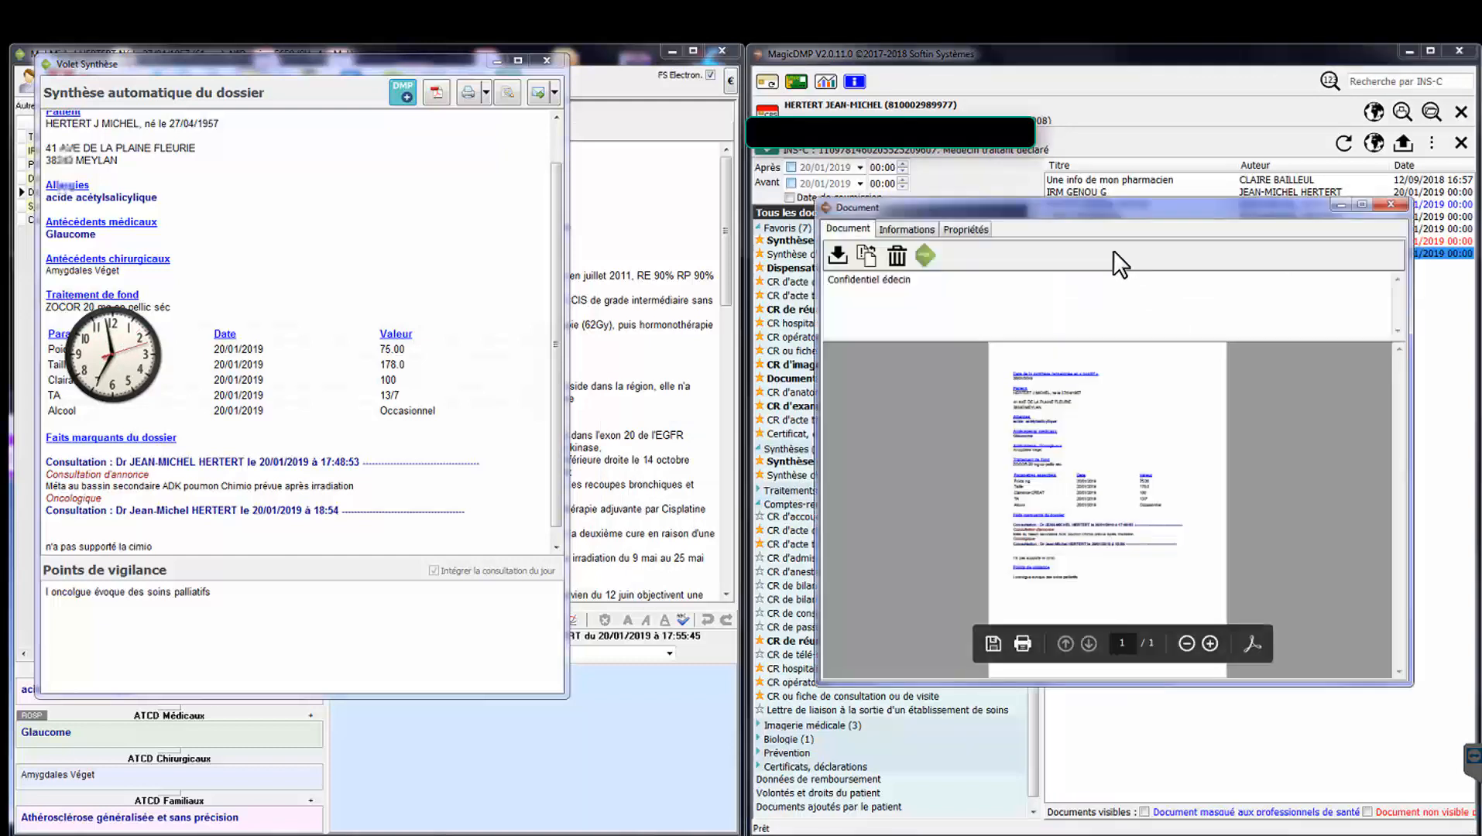
{"action": "double_click", "coordinate": [1113, 206]}
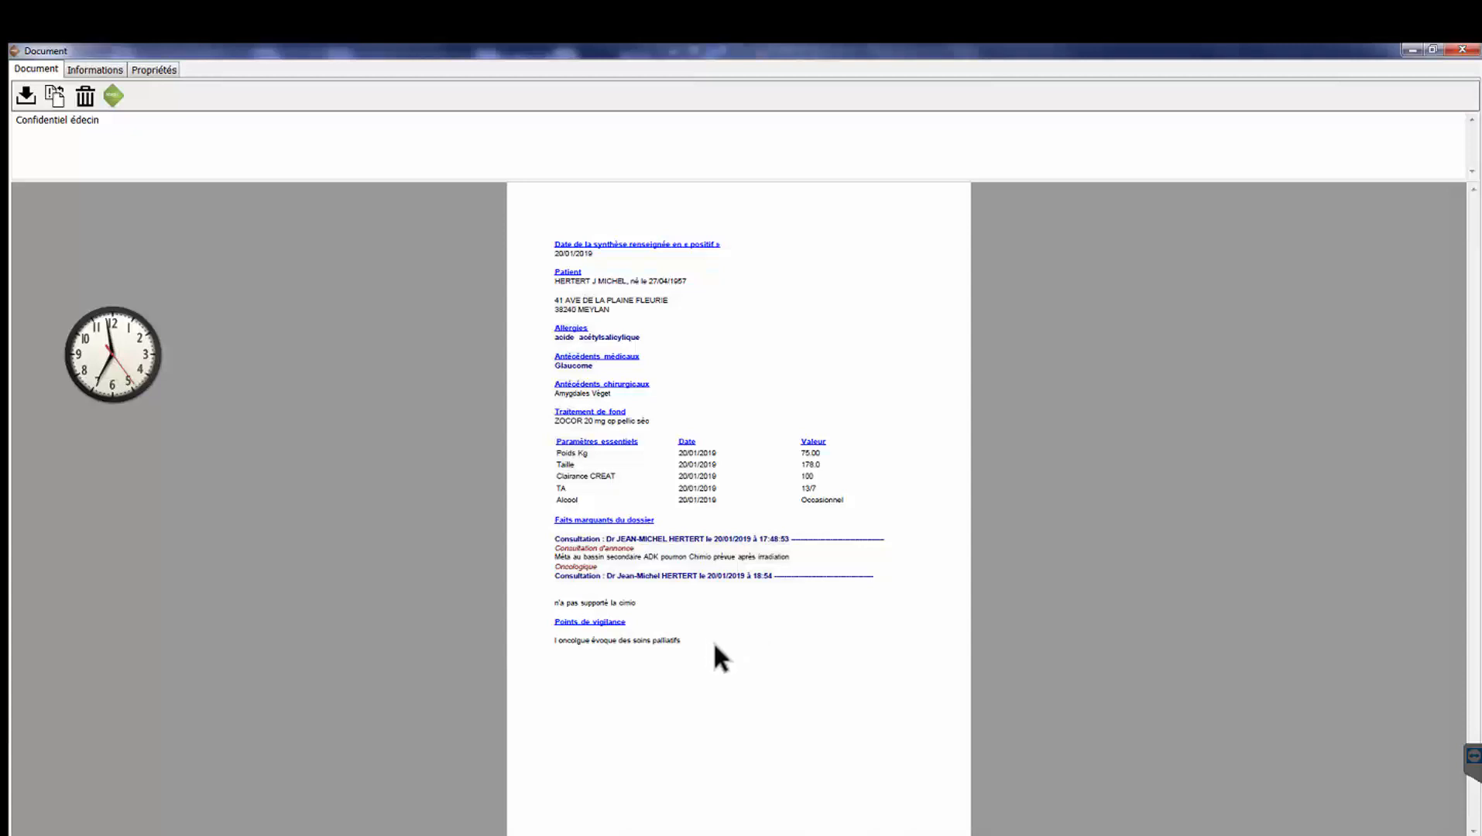
{"action": "mouse_move", "coordinate": [786, 830]}
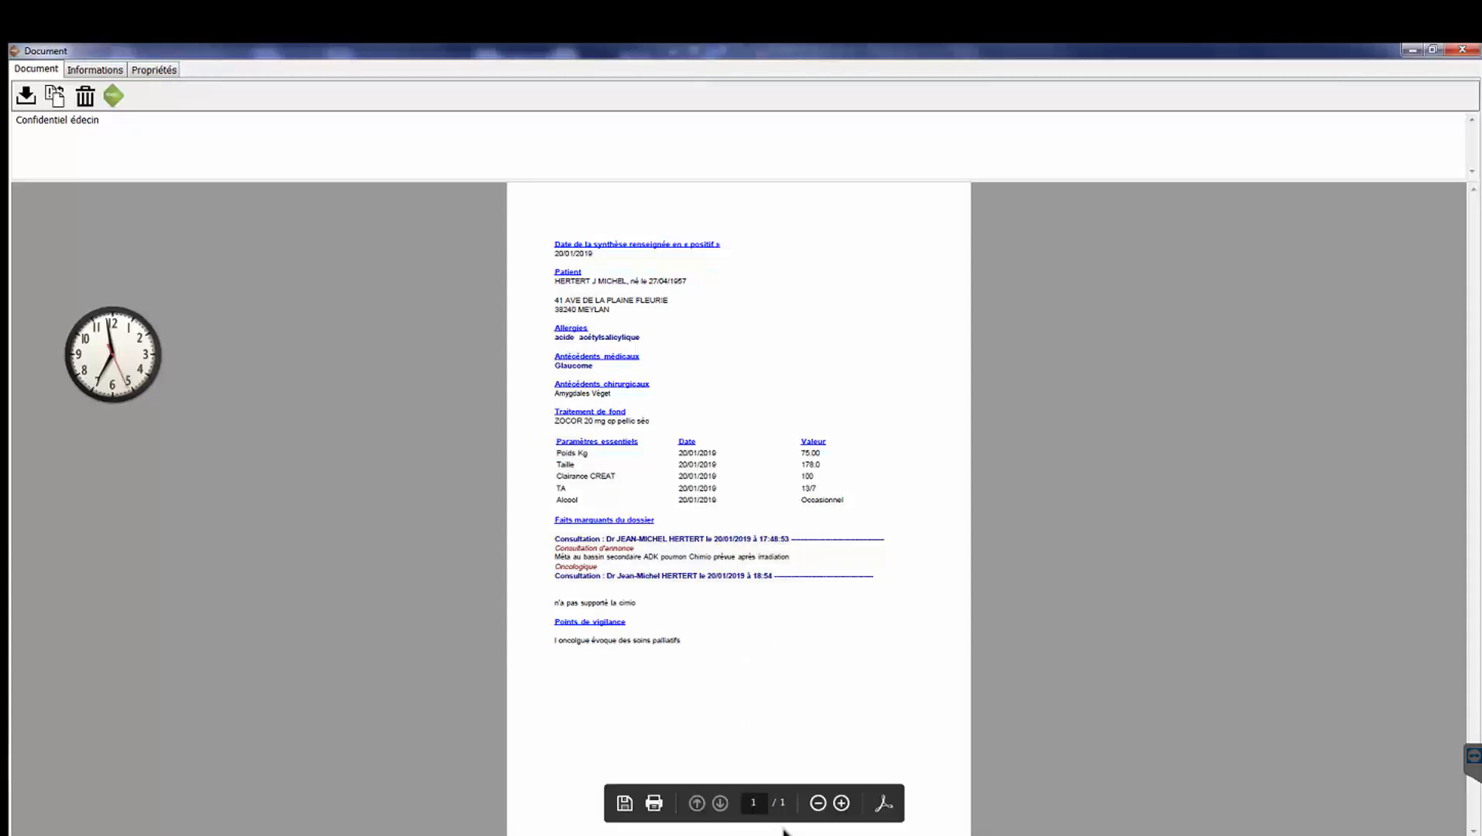
{"action": "left_click", "coordinate": [840, 809]}
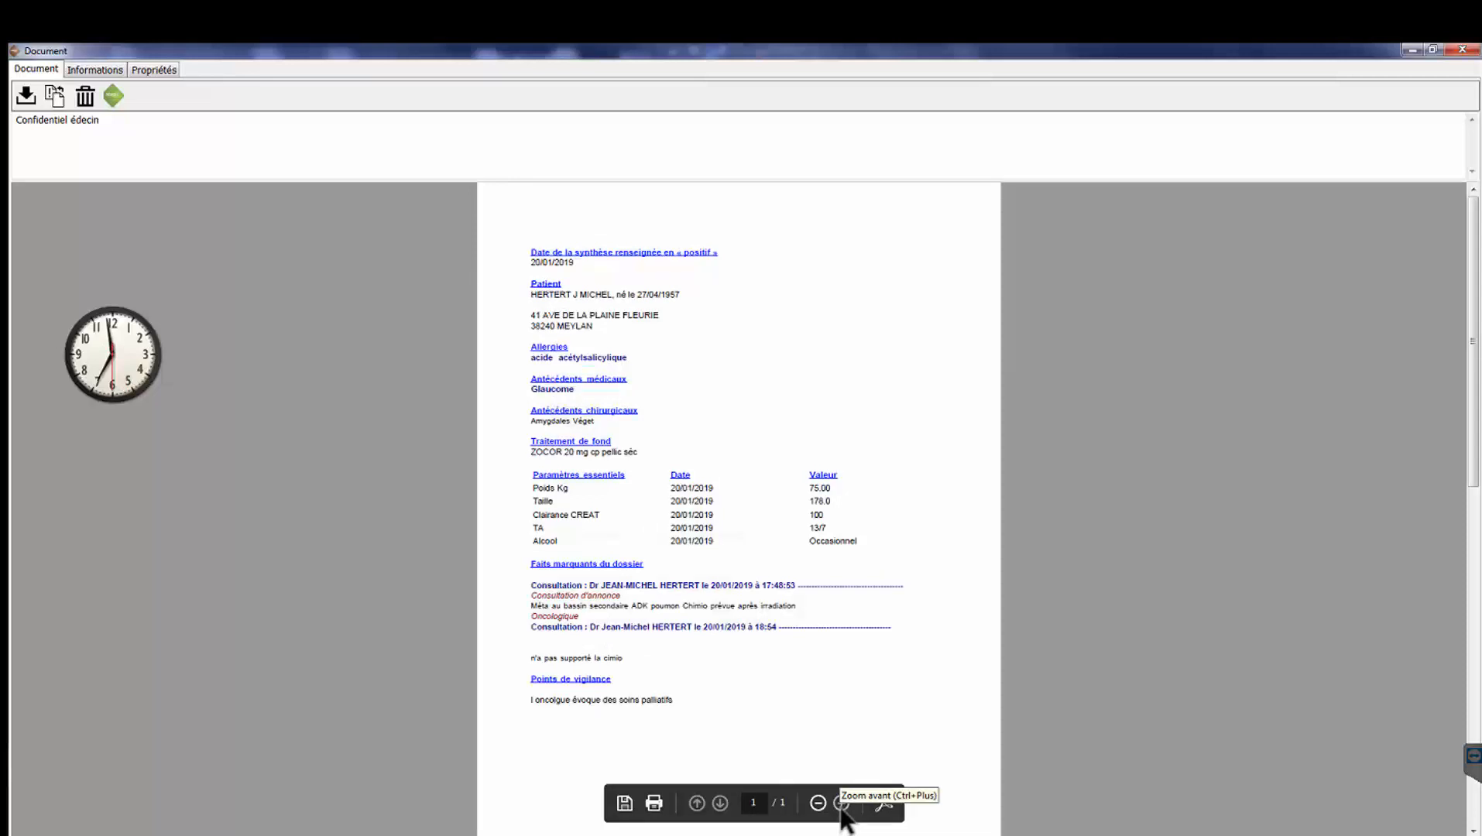
{"action": "left_click", "coordinate": [841, 805]}
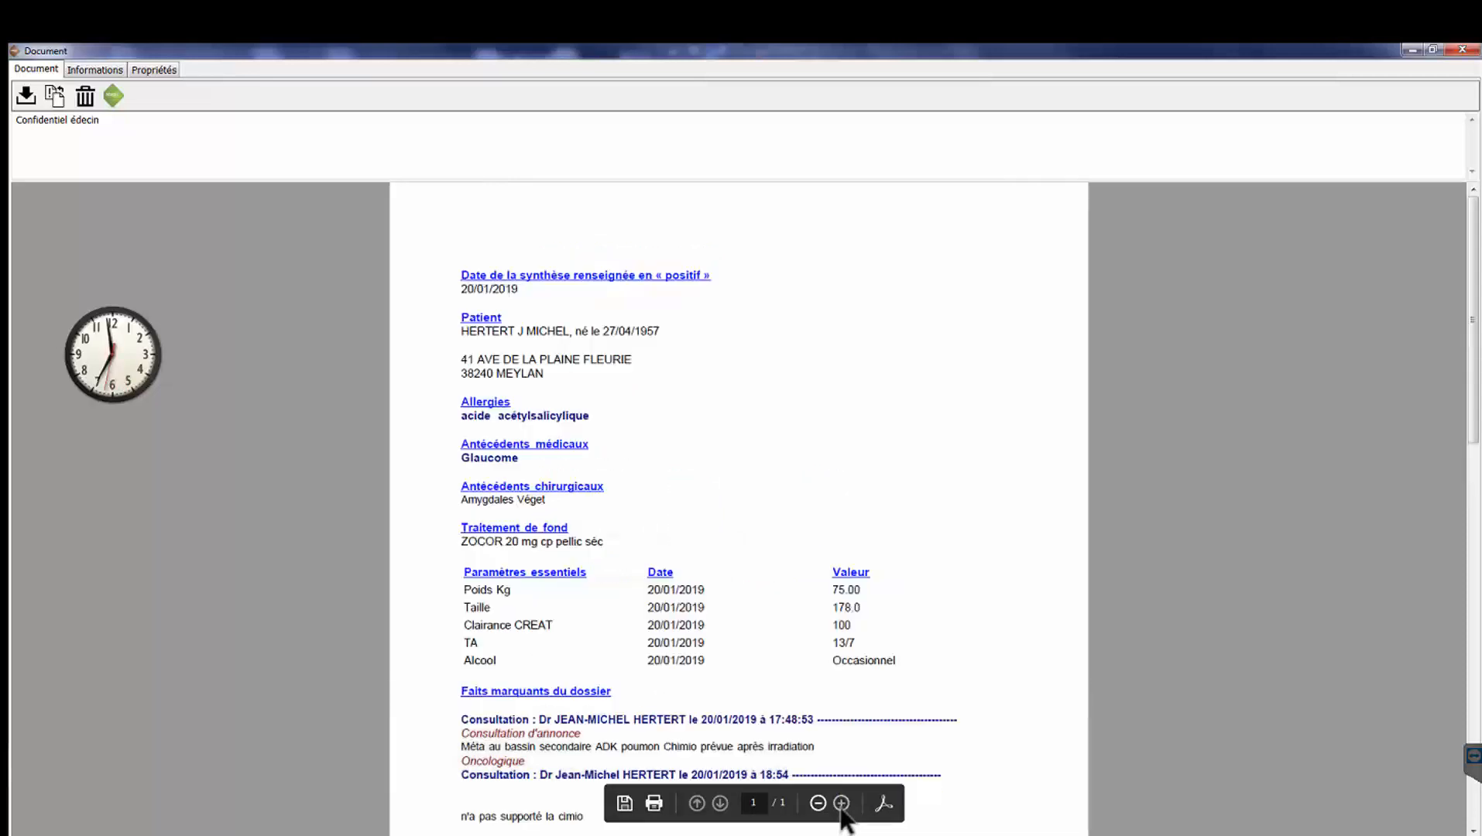
{"action": "left_click", "coordinate": [1474, 620]}
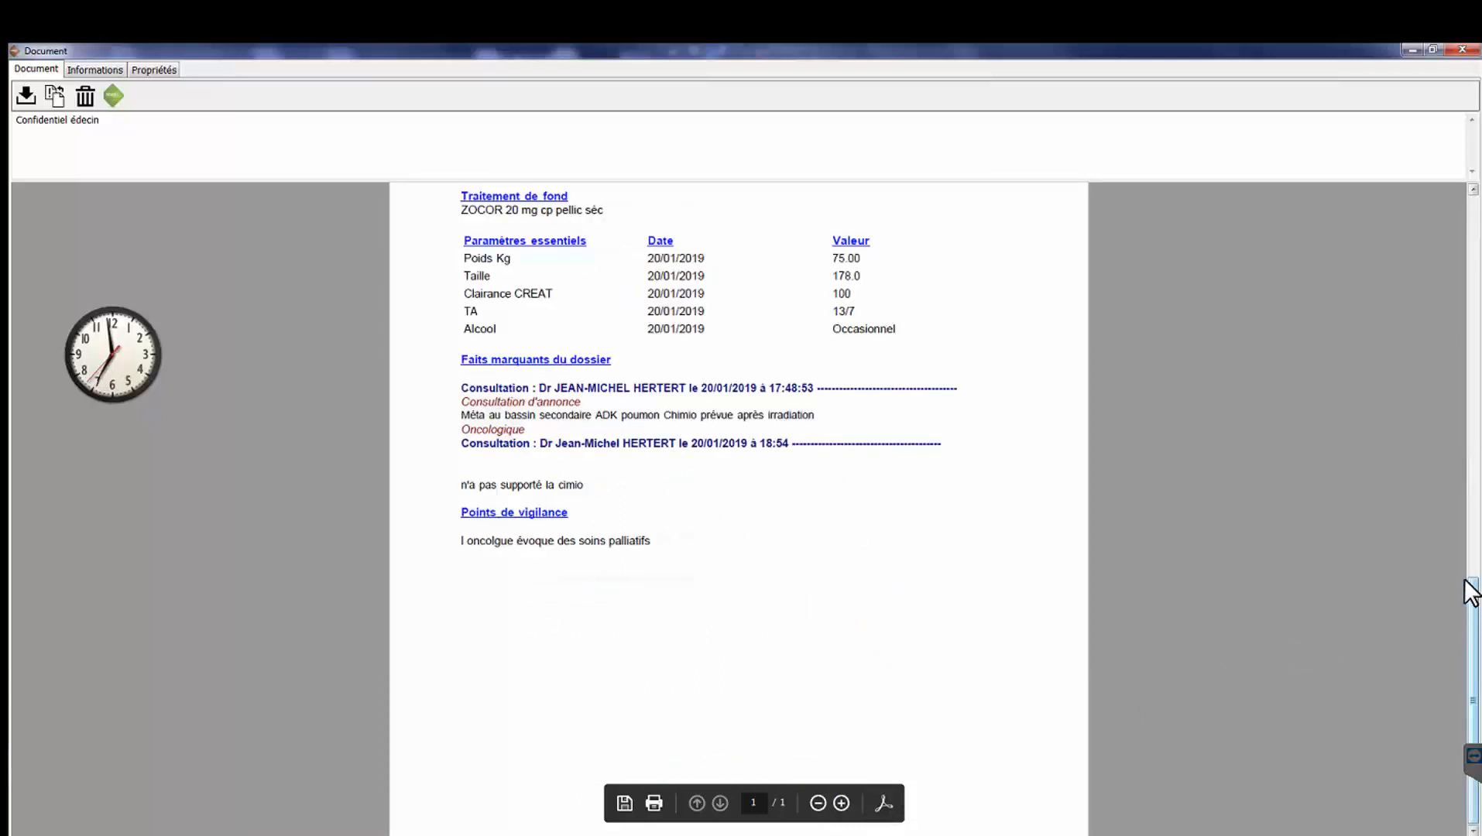
{"action": "left_click_drag", "start_coordinate": [1468, 581], "coordinate": [1454, 492]}
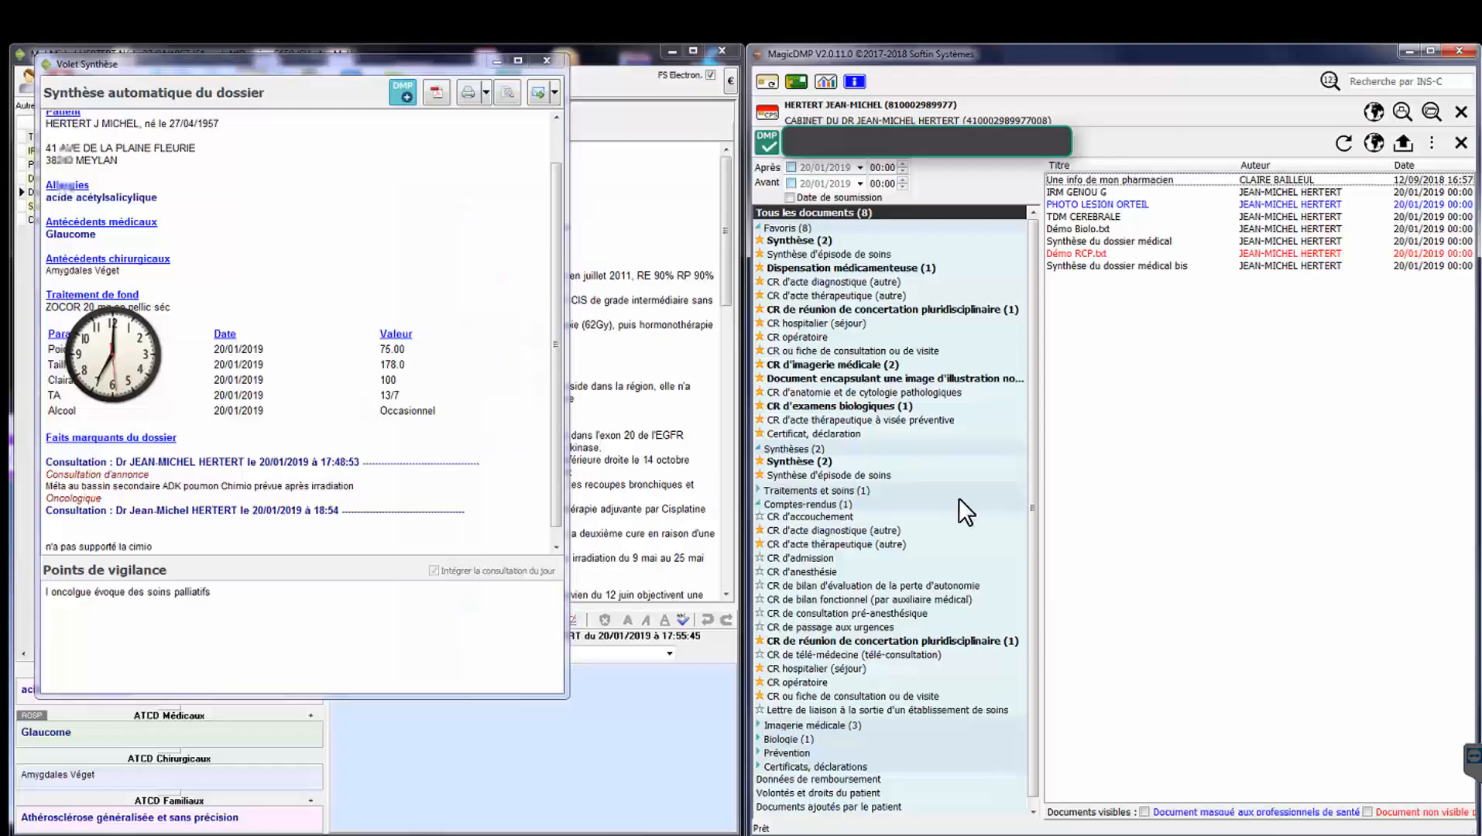
Step: Open Synthèse du dossier médical bis and delete it permanently from the DMP
{"action": "double_click", "coordinate": [1063, 264]}
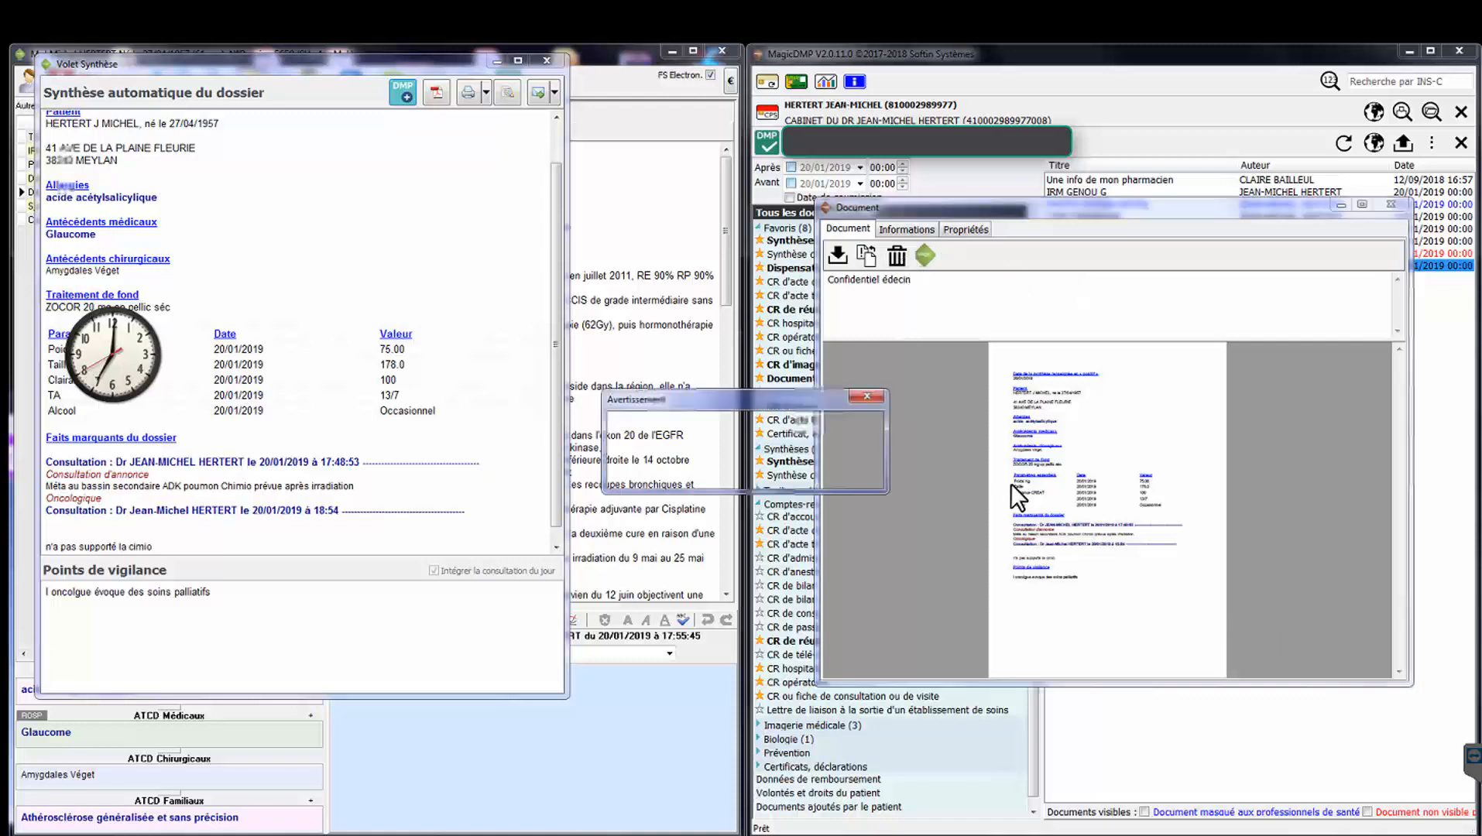
{"action": "left_click", "coordinate": [790, 470]}
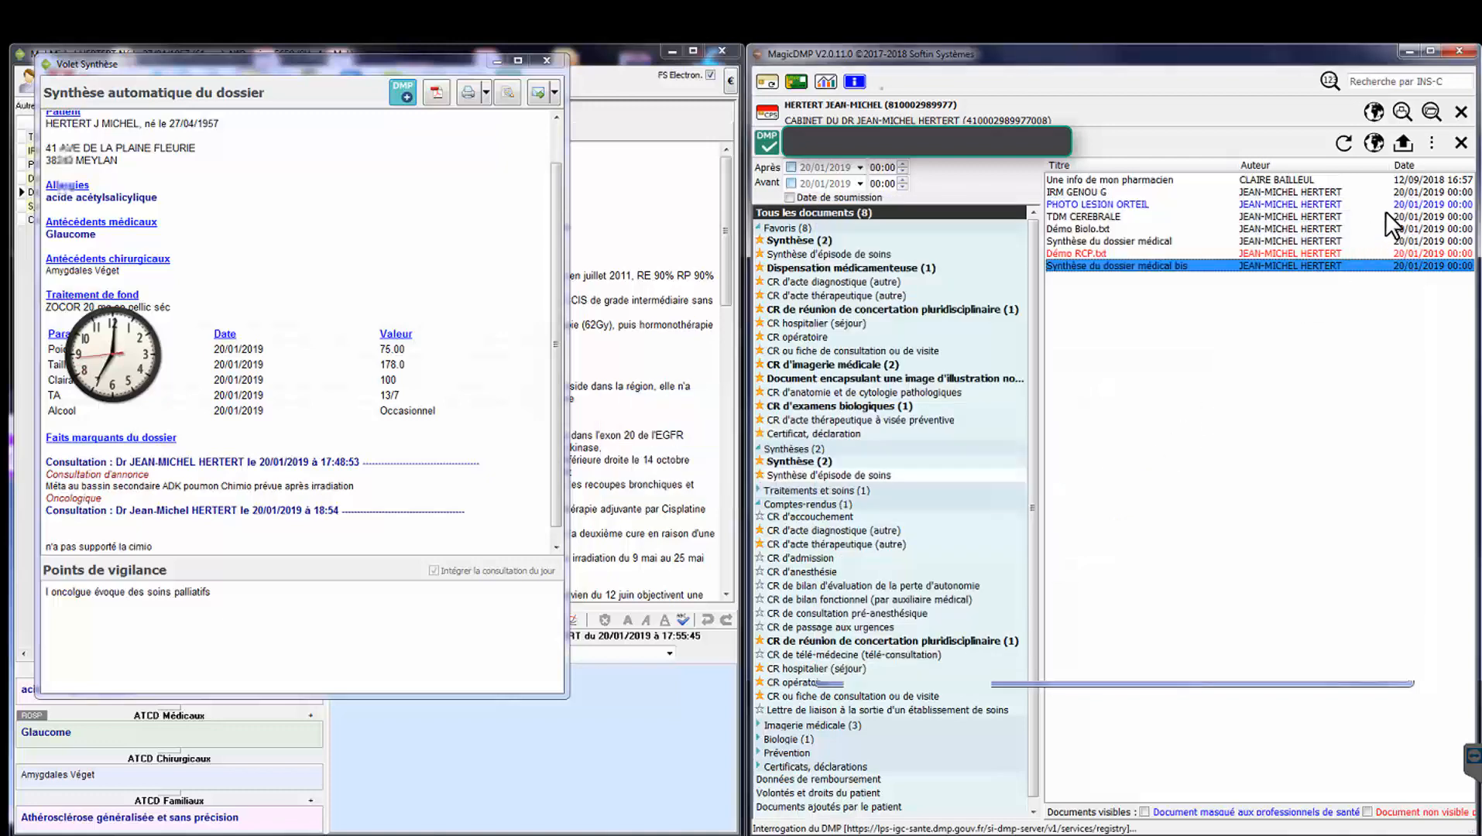
Step: Try to delete the document Une info de mon pharmacien from the DMP, and close its window
{"action": "double_click", "coordinate": [1112, 180]}
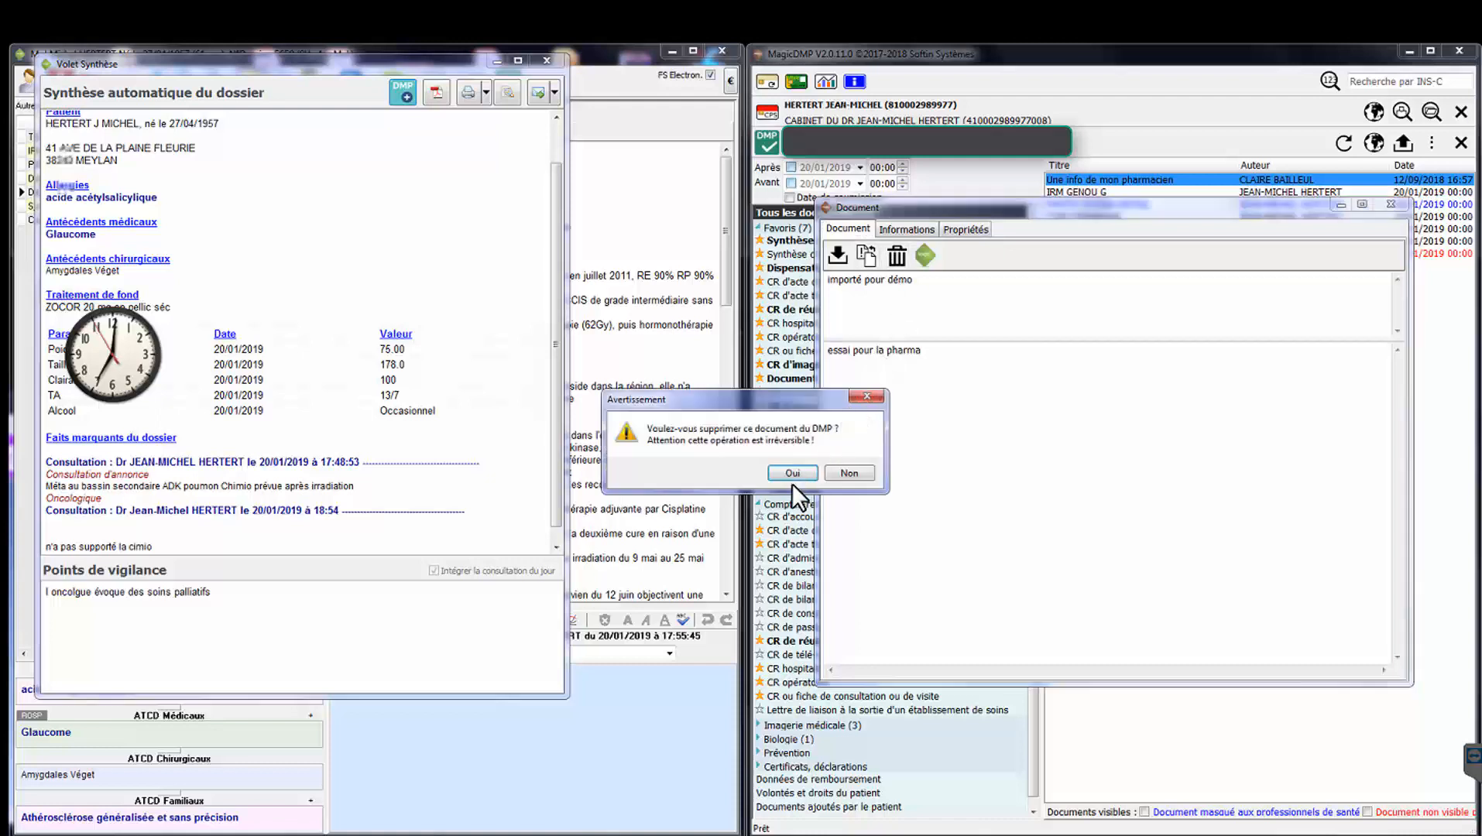
{"action": "left_click", "coordinate": [793, 473]}
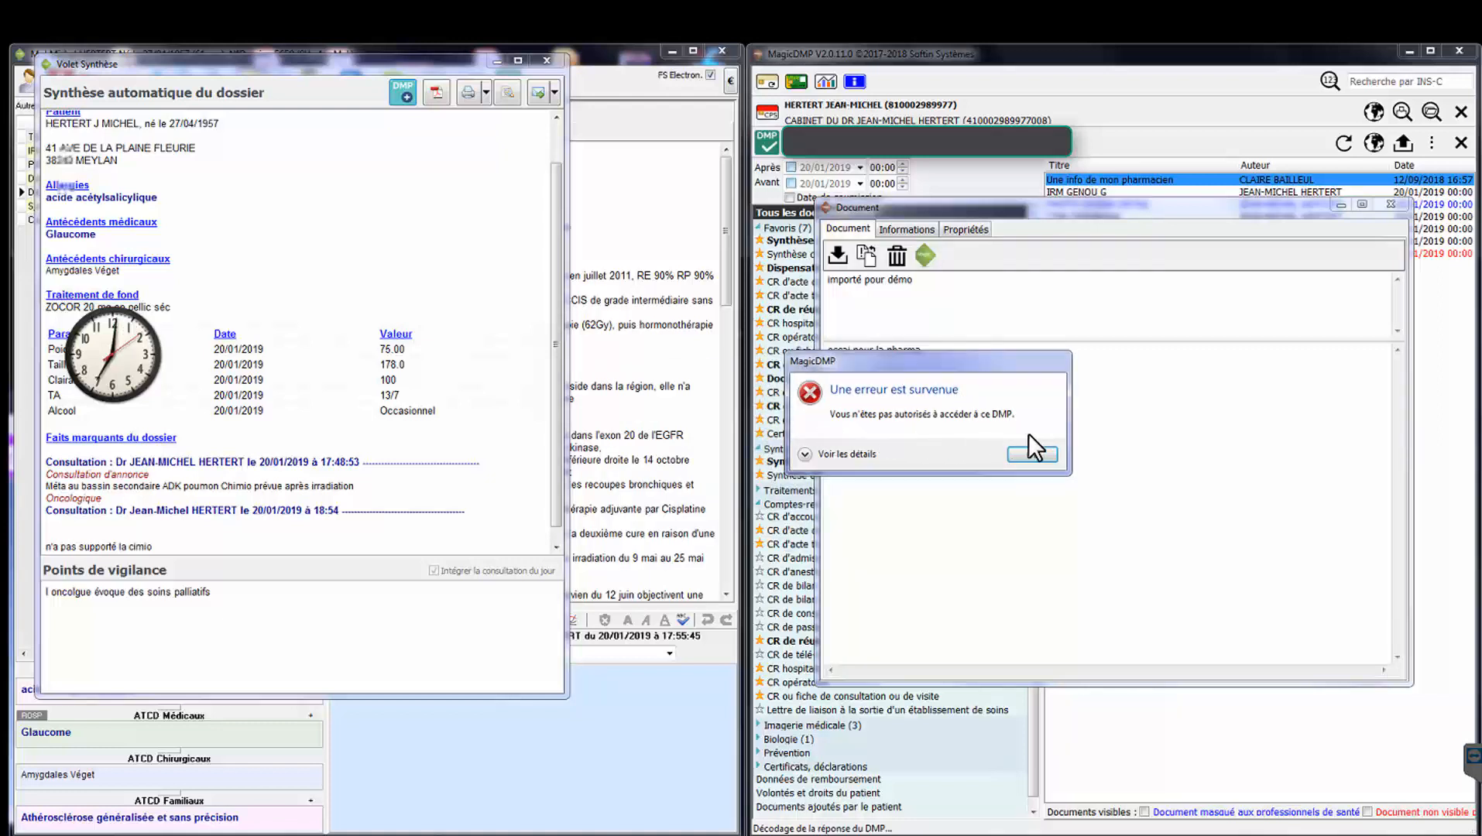
{"action": "left_click", "coordinate": [1032, 455]}
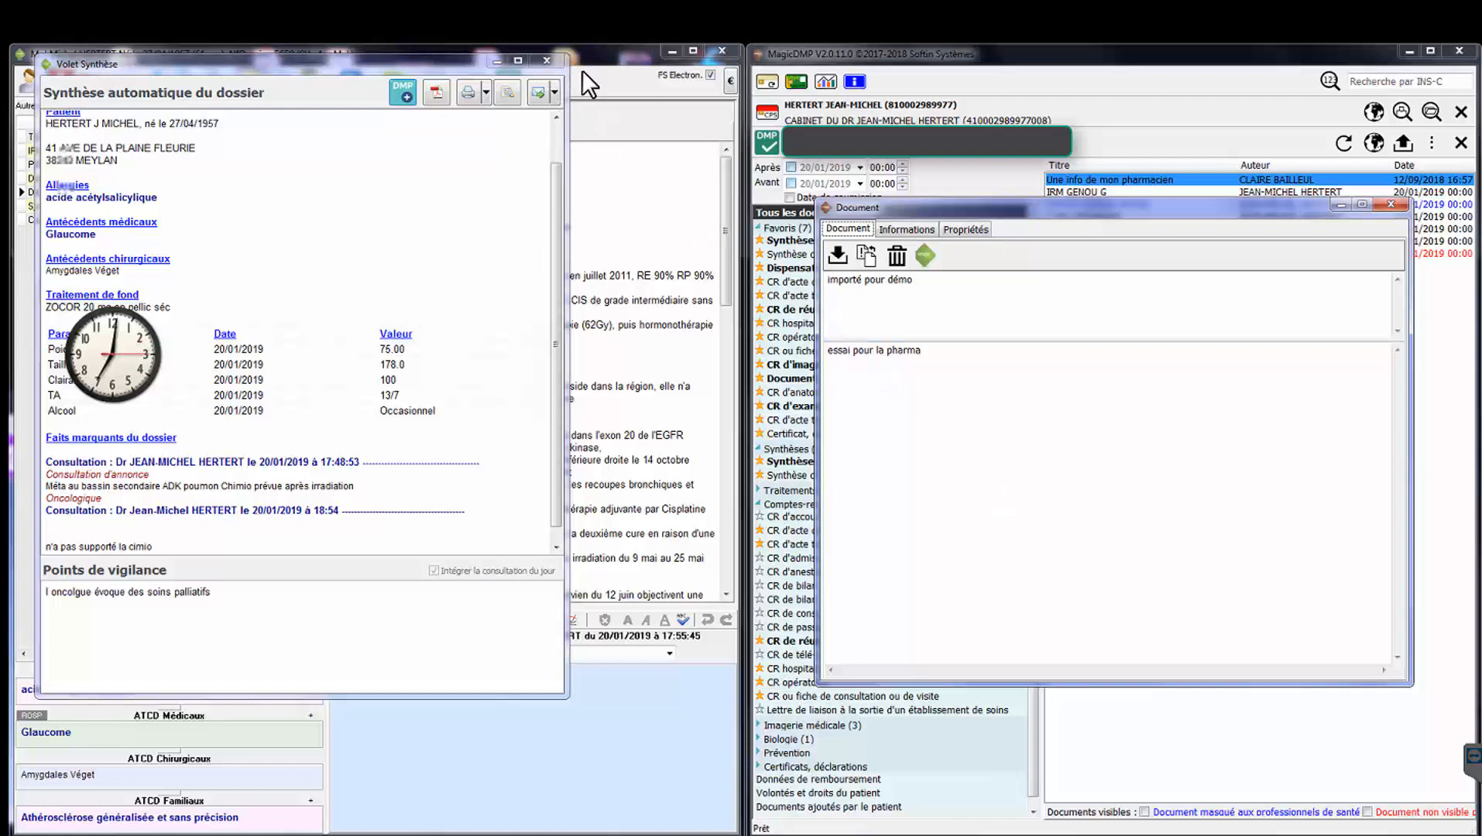
{"action": "left_click", "coordinate": [1383, 203]}
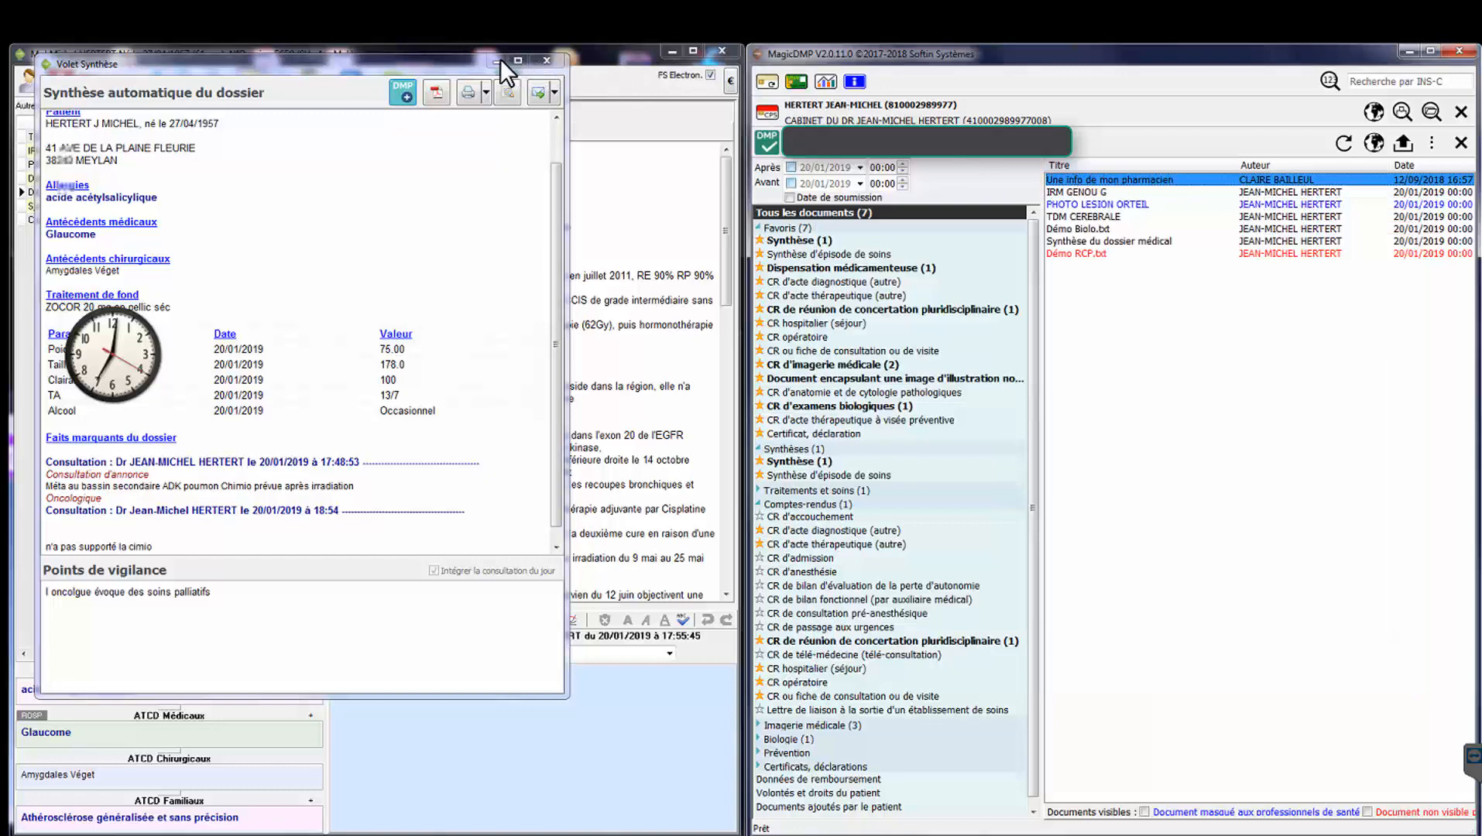
Step: Close the Volet Synthèse, import PHOTO LESION ORTEIL from the DMP into the patient's record, and display the imported copy
{"action": "left_click", "coordinate": [543, 61]}
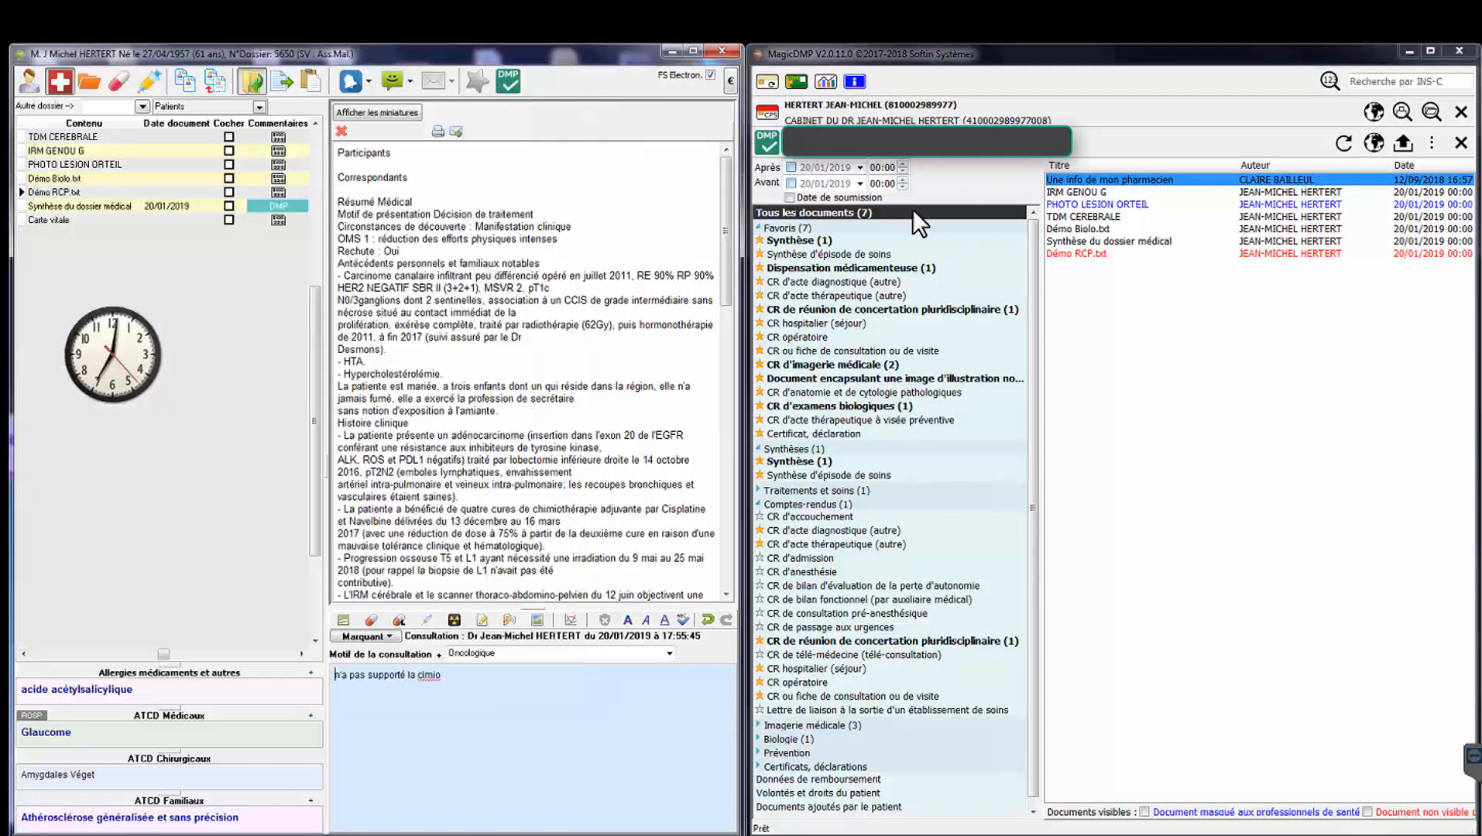
{"action": "double_click", "coordinate": [1062, 205]}
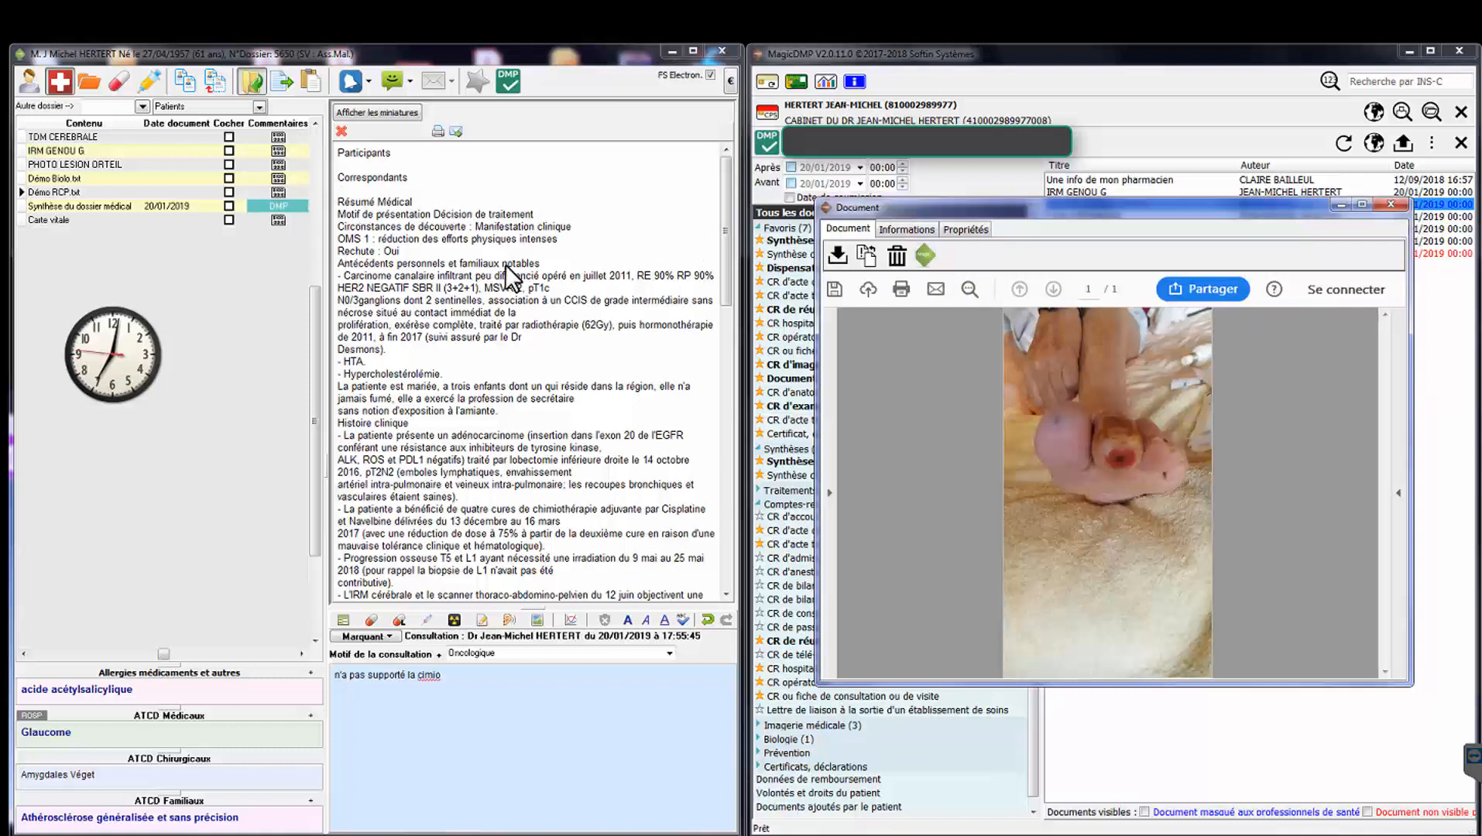
{"action": "left_click", "coordinate": [931, 257]}
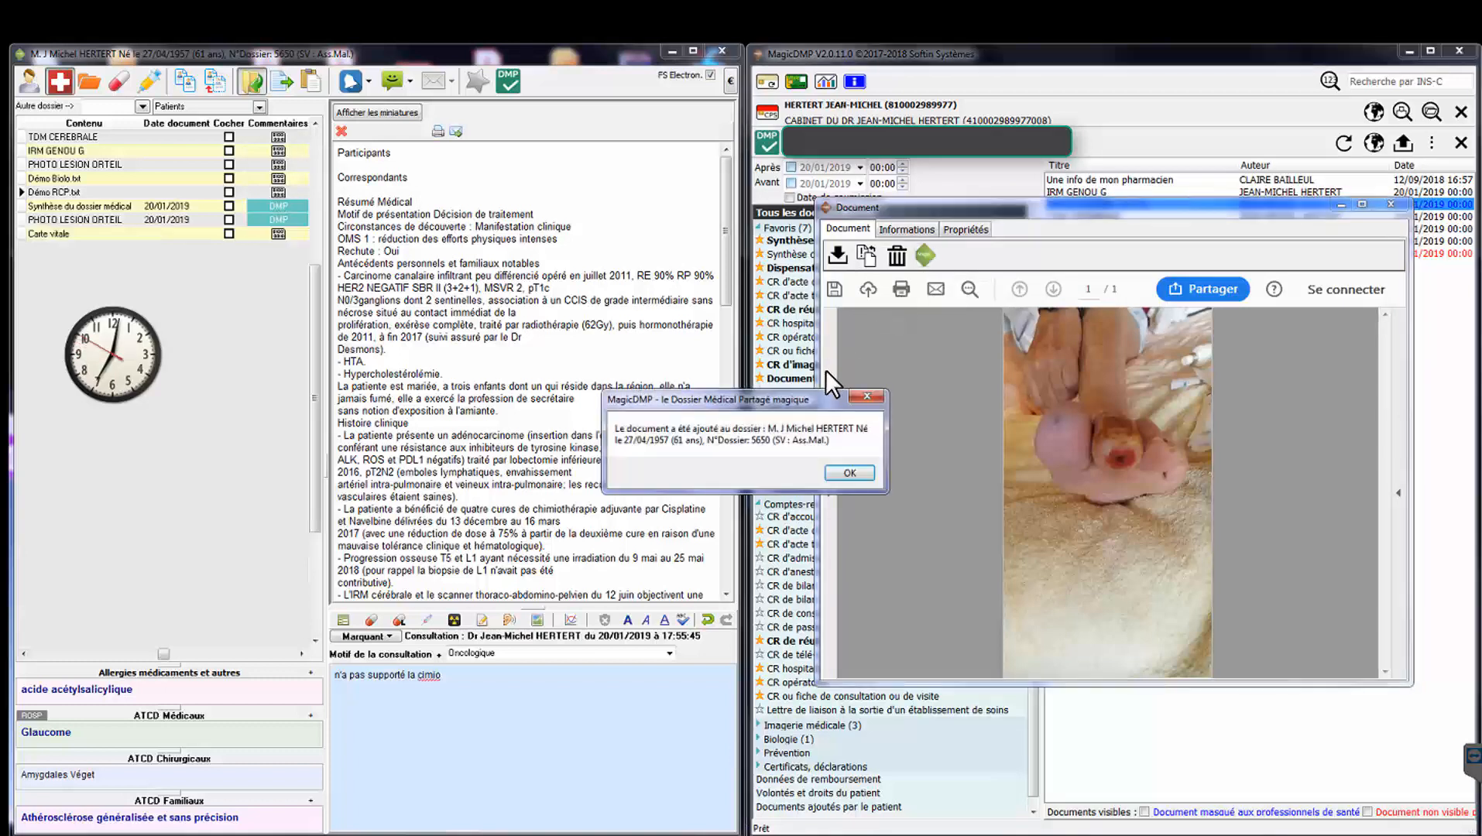
{"action": "left_click", "coordinate": [838, 471]}
{"action": "left_click", "coordinate": [91, 219]}
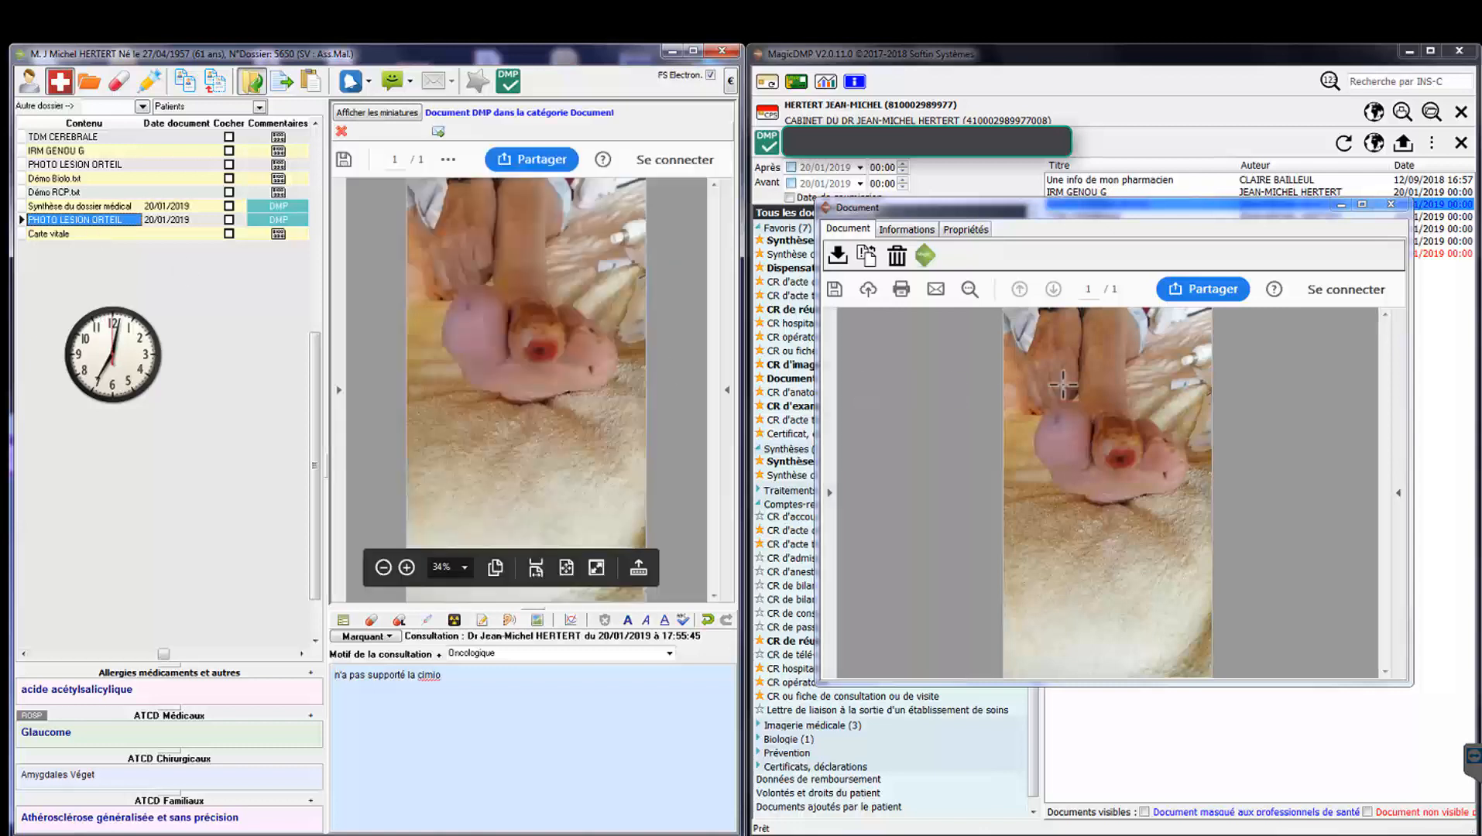
Step: Save PHOTO LESION ORTEIL as a PDF in the MagicGed folder and replace its DMP version with C:\MagicGed\PHOTO LESION ORTEIL.pdf
{"action": "left_click", "coordinate": [837, 257]}
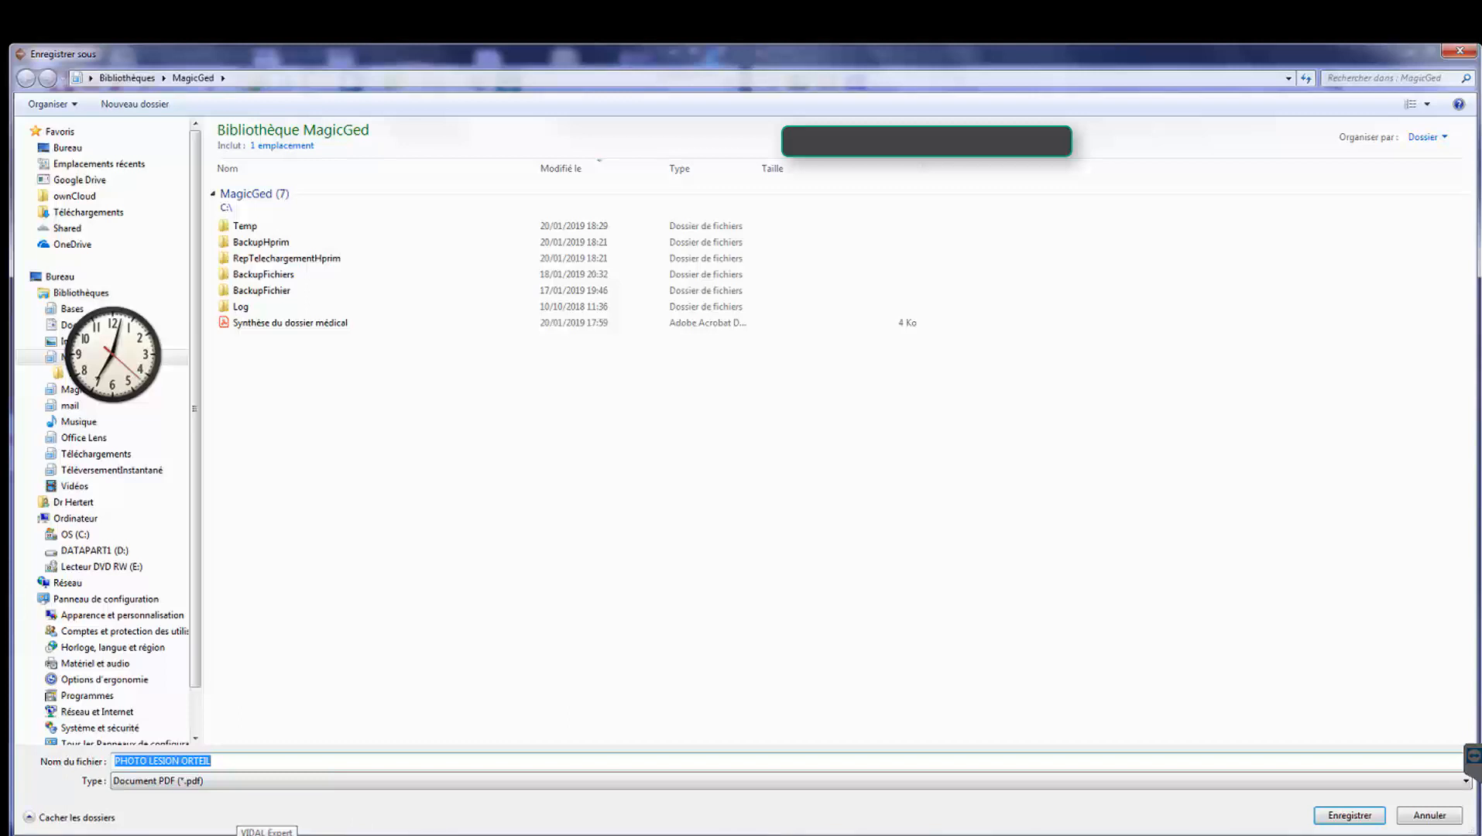
{"action": "key", "text": "Escape"}
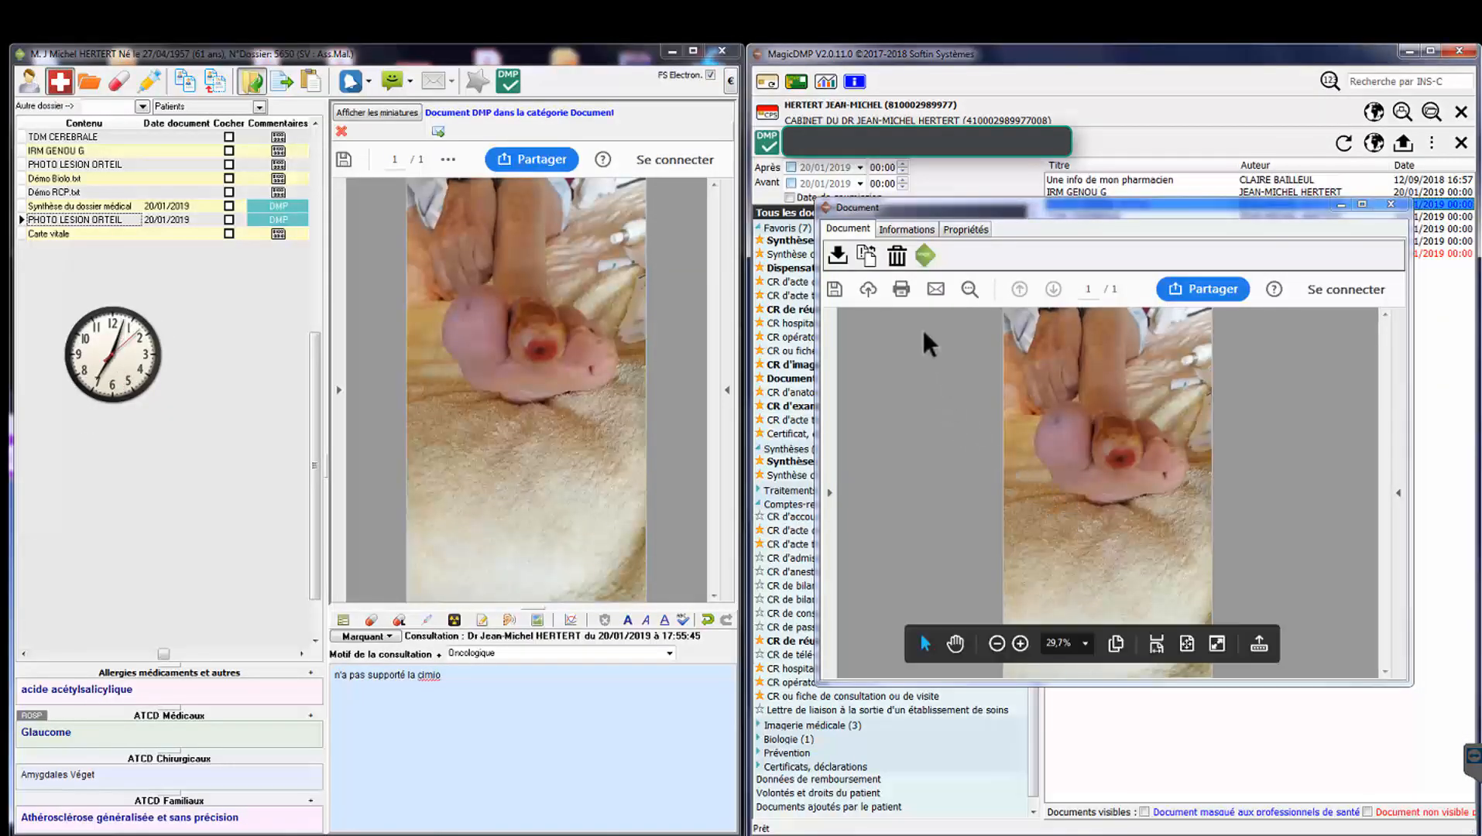
{"action": "left_click", "coordinate": [865, 258]}
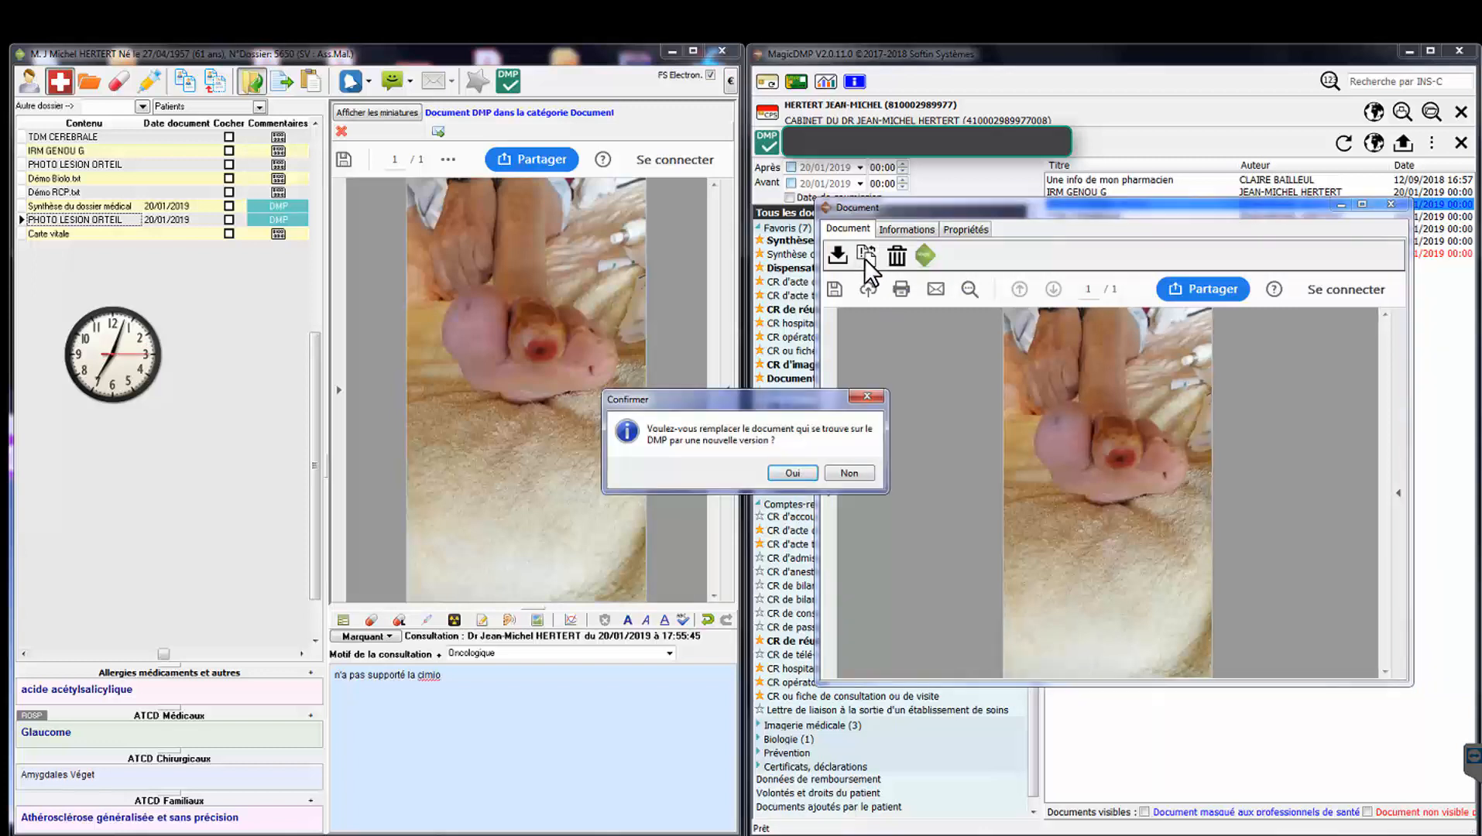
{"action": "left_click", "coordinate": [793, 474]}
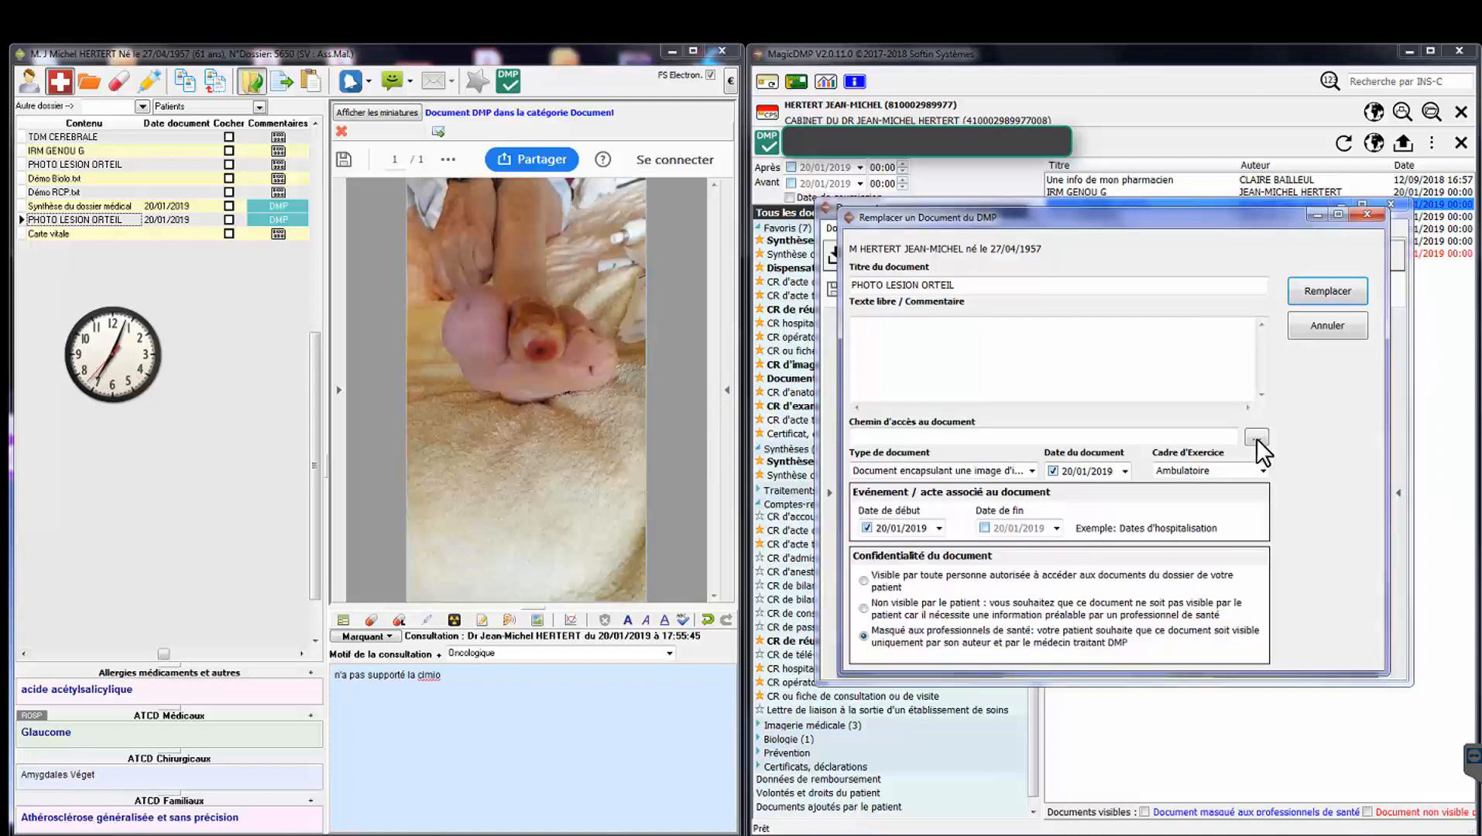
{"action": "left_click", "coordinate": [1256, 437]}
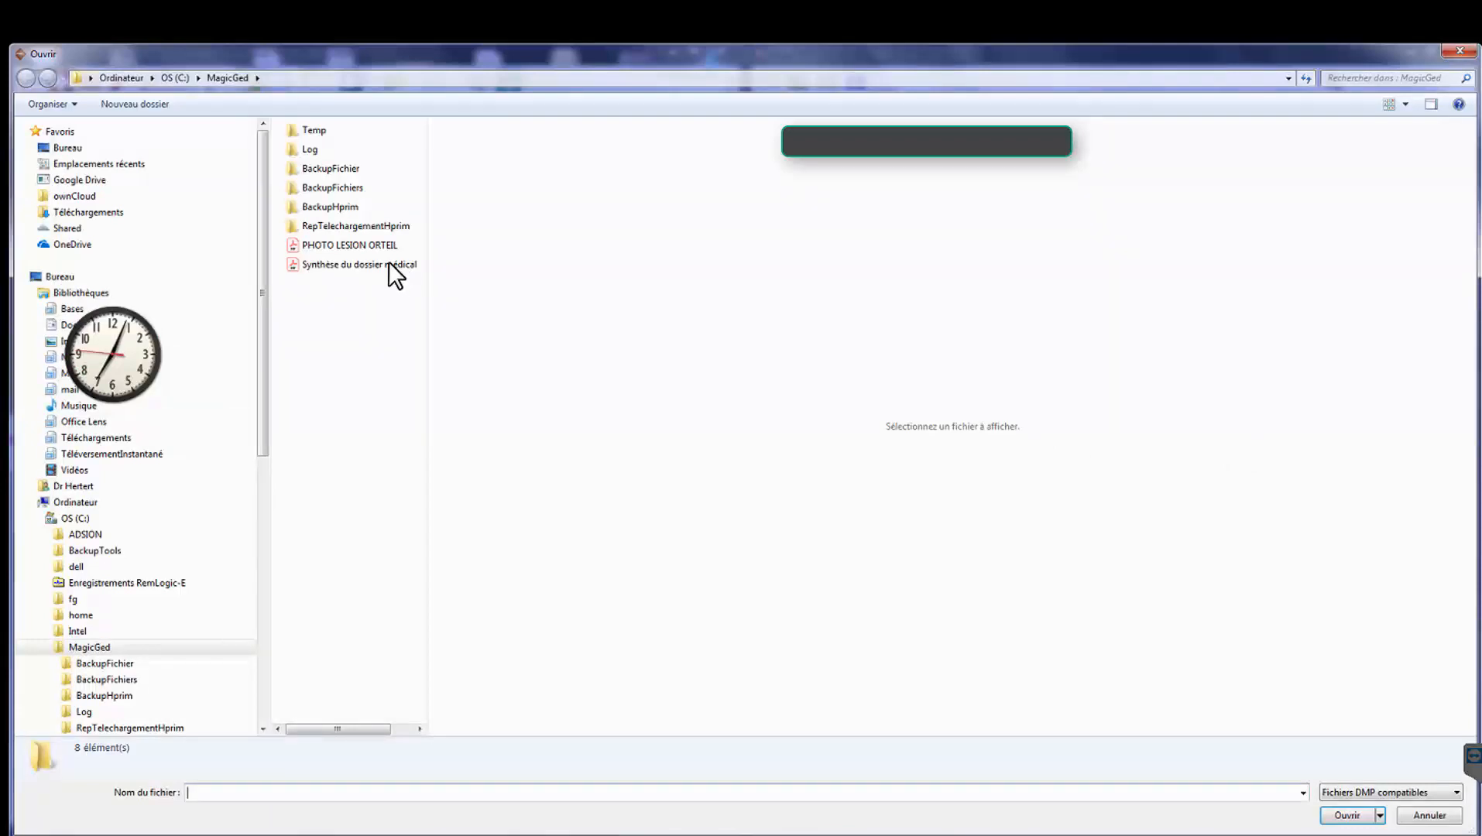
{"action": "double_click", "coordinate": [374, 244]}
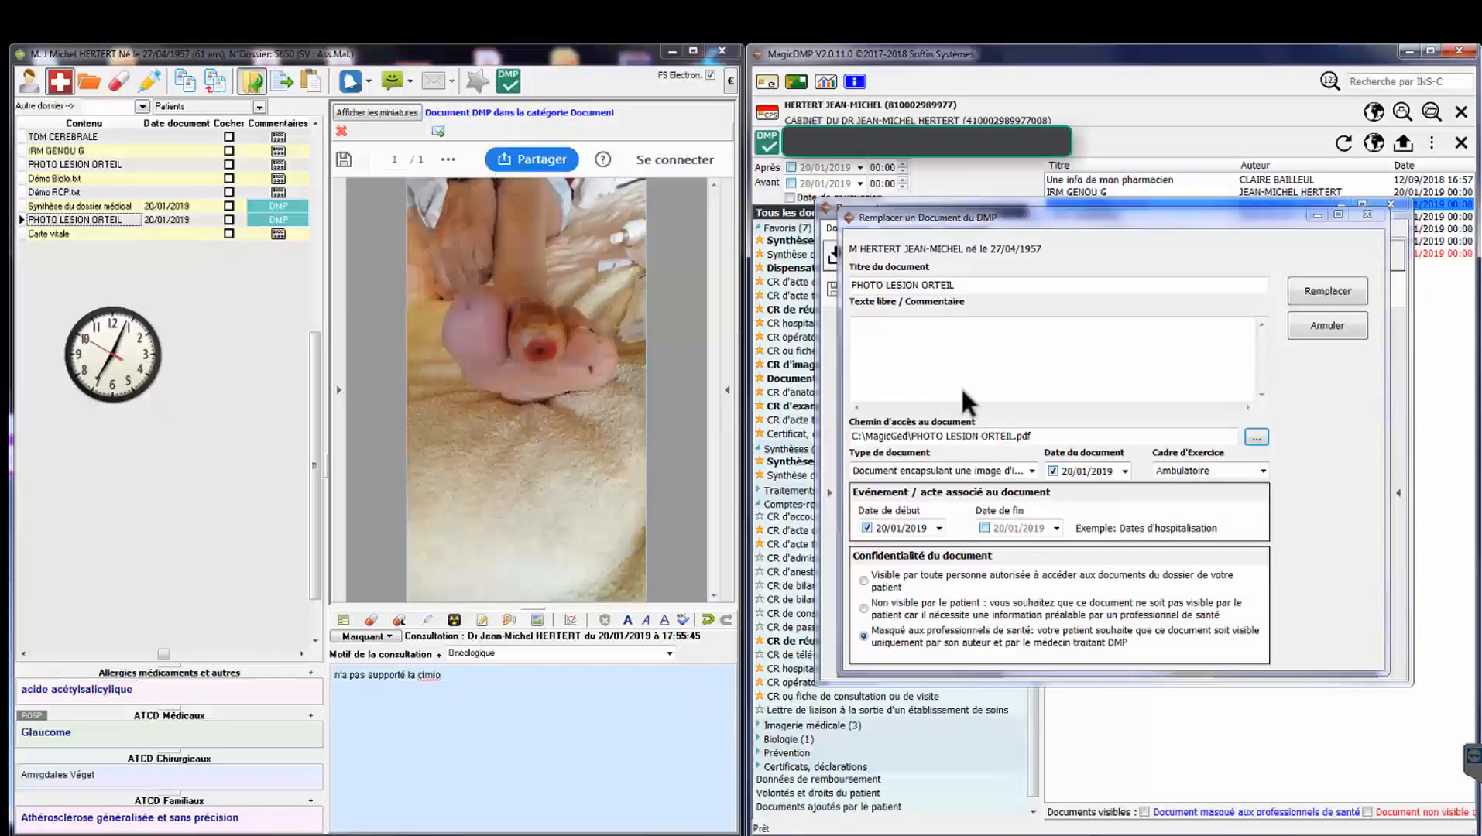
{"action": "left_click", "coordinate": [1304, 295]}
Step: Open the patient's administrative details and copy the INS identification number for the DMP
{"action": "left_click", "coordinate": [36, 76]}
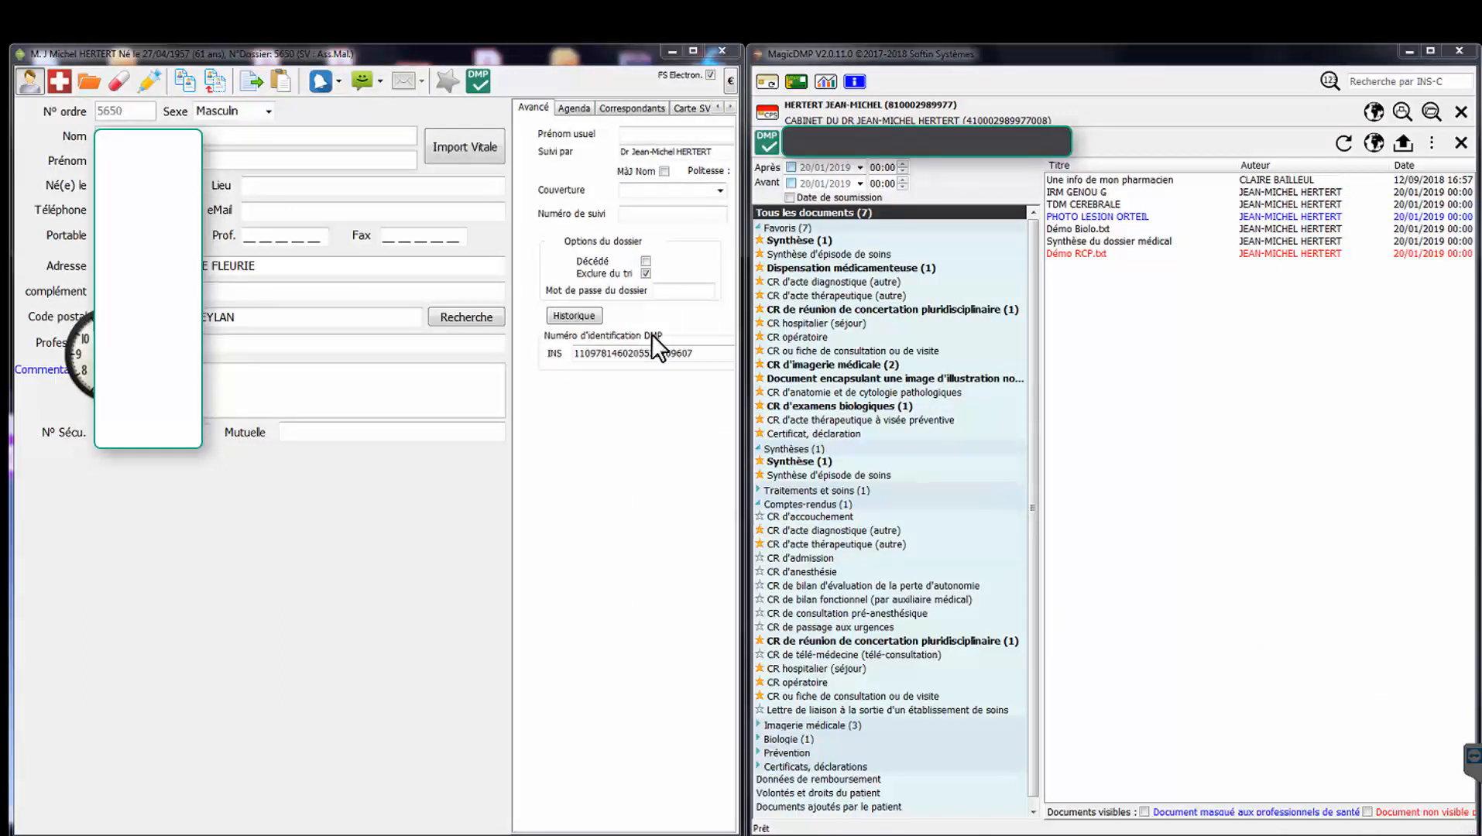
{"action": "left_click", "coordinate": [700, 351]}
{"action": "double_click", "coordinate": [609, 344]}
{"action": "key", "text": "ctrl+c"}
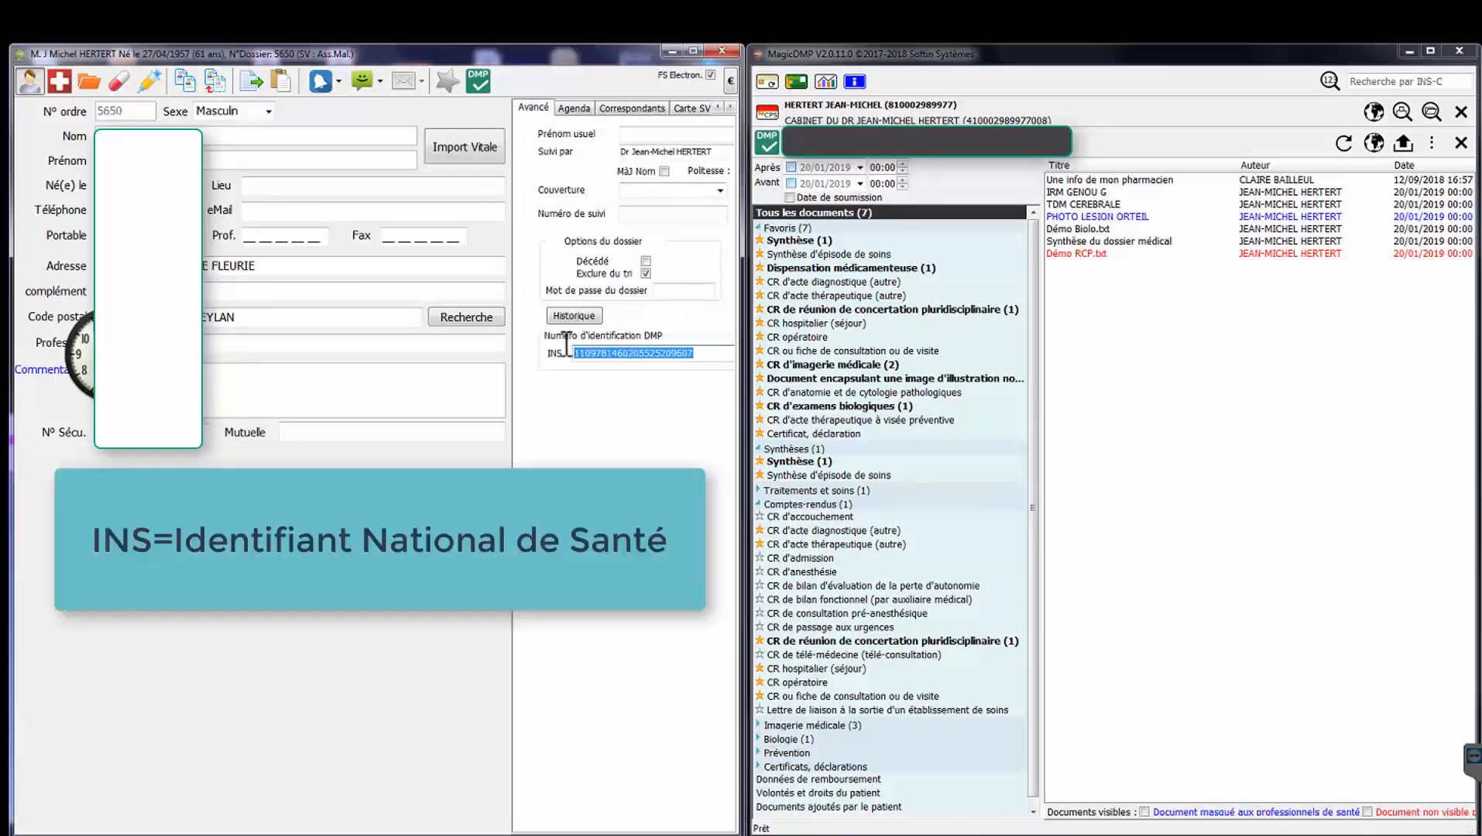
{"action": "right_click", "coordinate": [604, 355]}
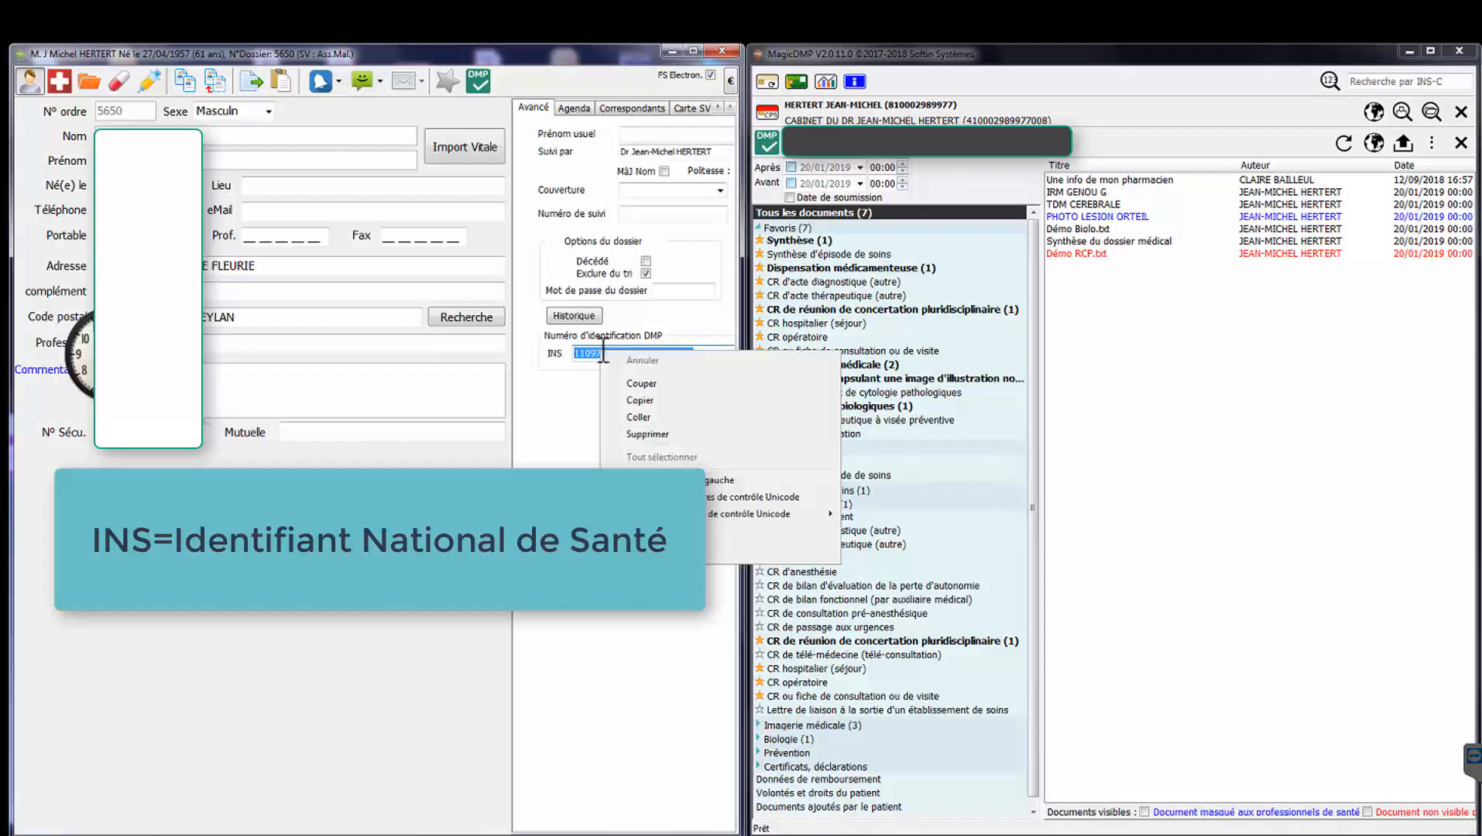
{"action": "left_click", "coordinate": [631, 402]}
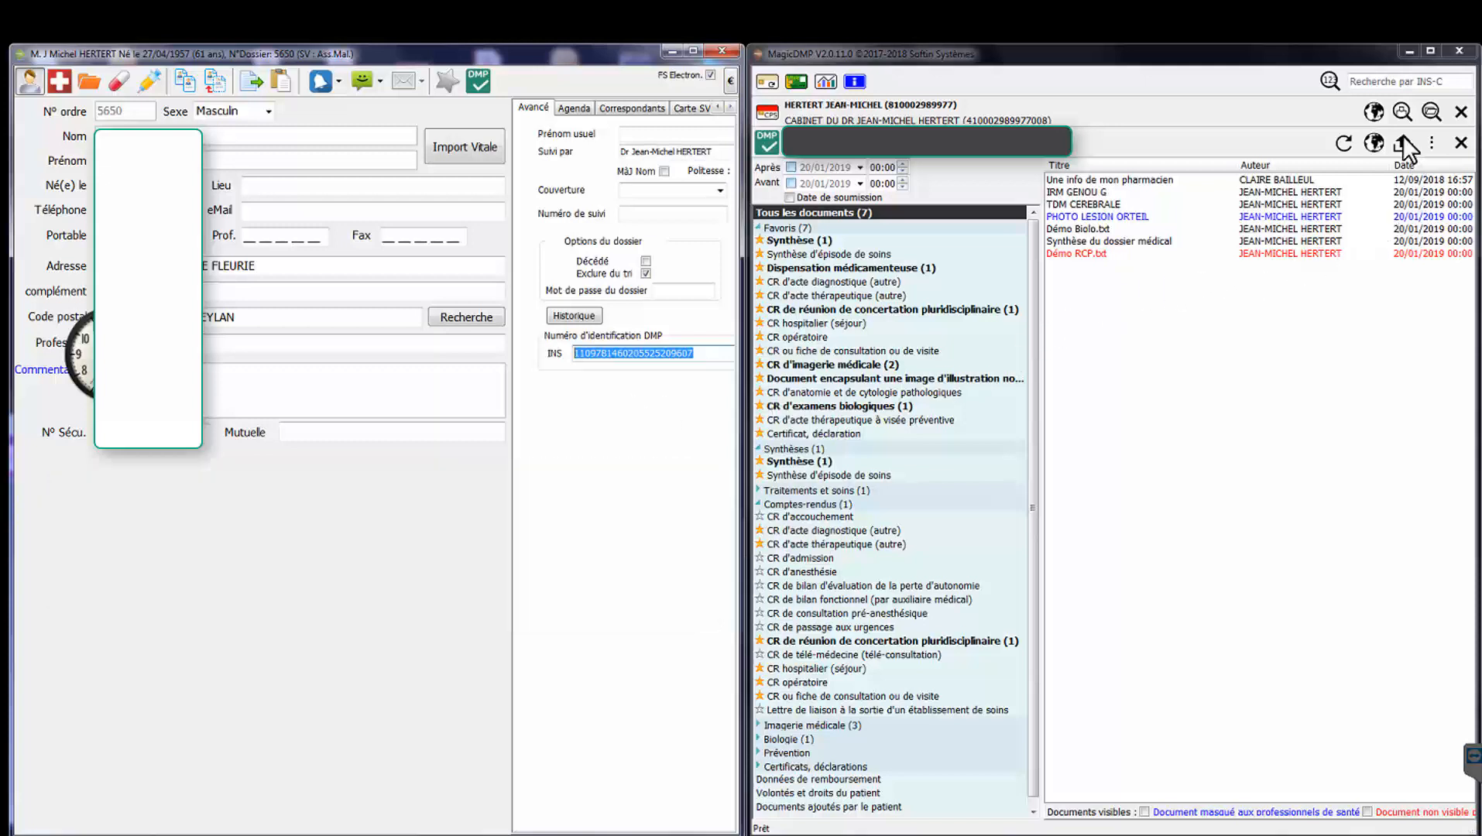
Step: Paste the patient's INS number into the INS-C search of MagicDMP
{"action": "left_click", "coordinate": [1383, 83]}
{"action": "right_click", "coordinate": [1384, 82]}
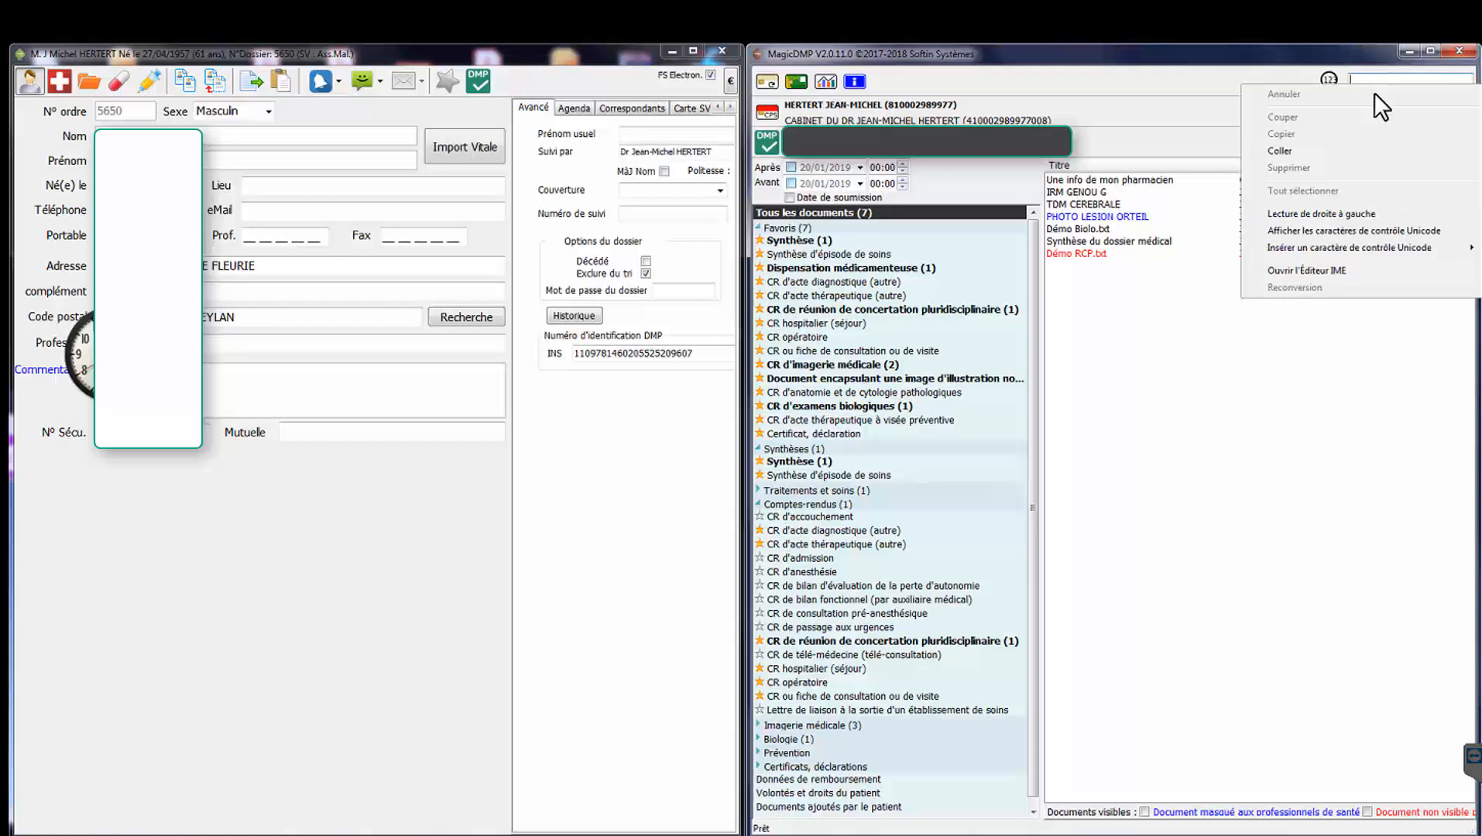
{"action": "left_click", "coordinate": [1294, 151]}
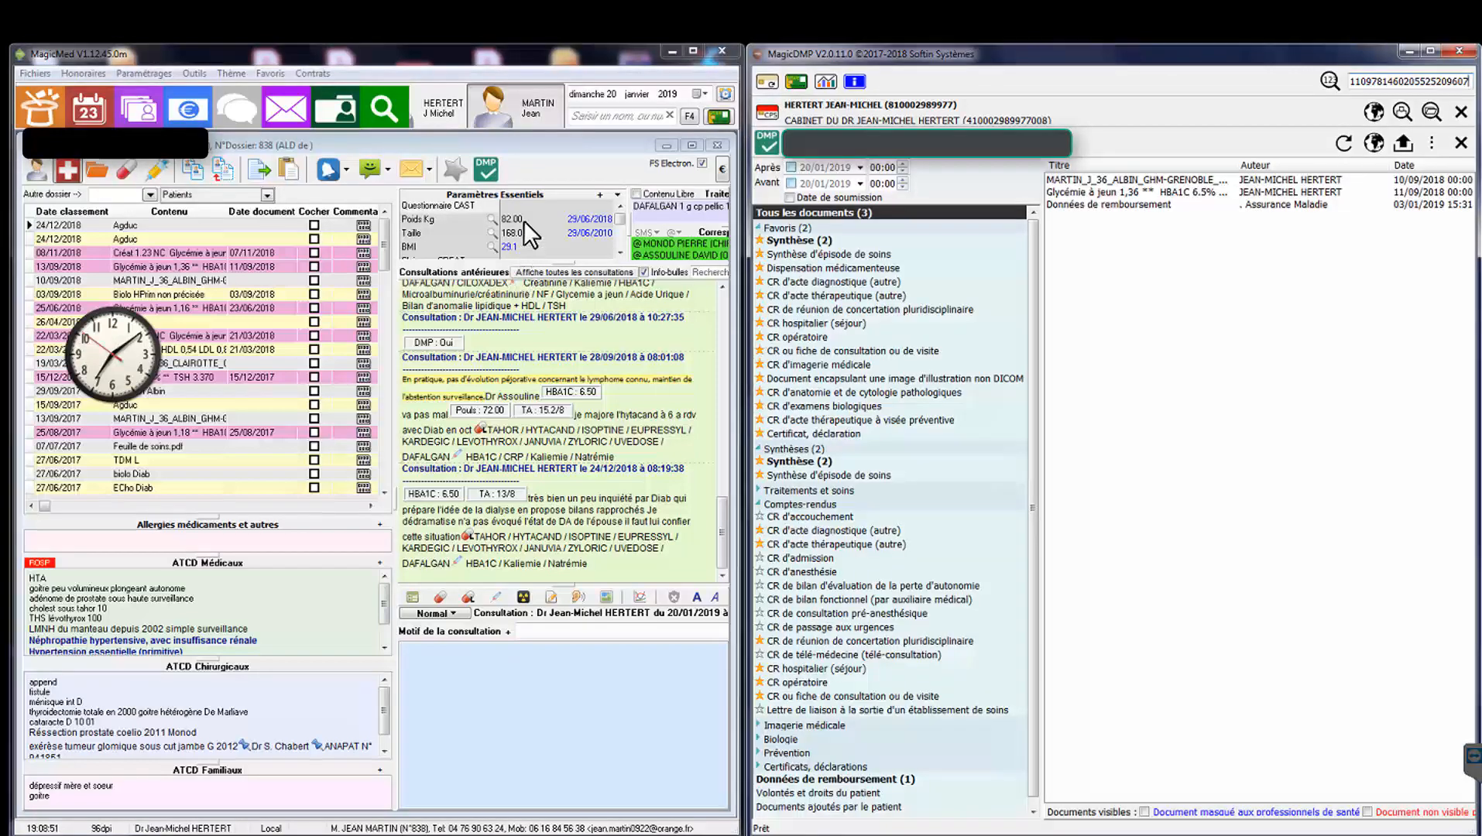
Step: Switch between the two open patient records in MagicMed and display each patient's DMP in turn
{"action": "left_click", "coordinate": [448, 106]}
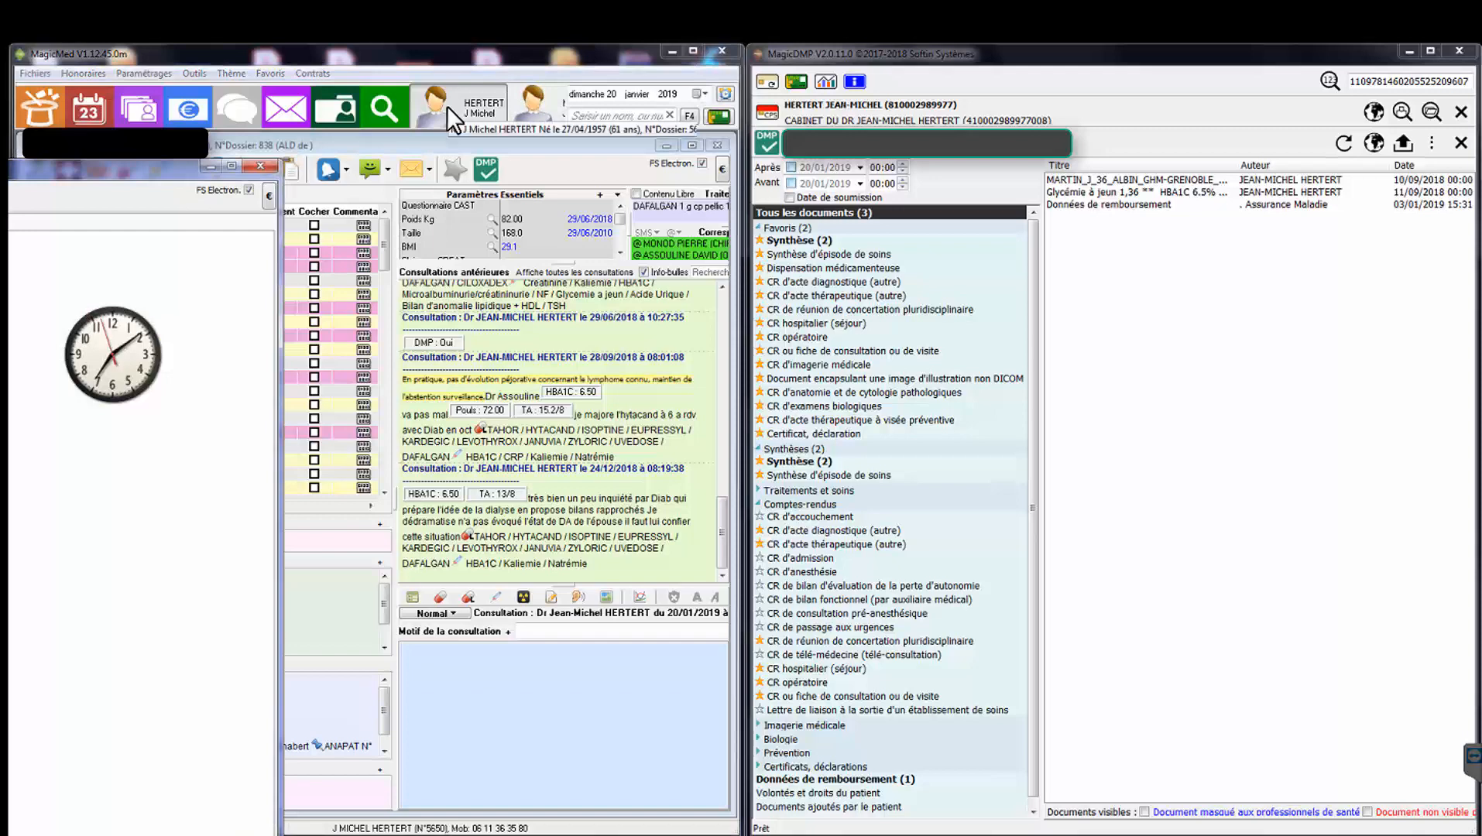
{"action": "left_click", "coordinate": [497, 165]}
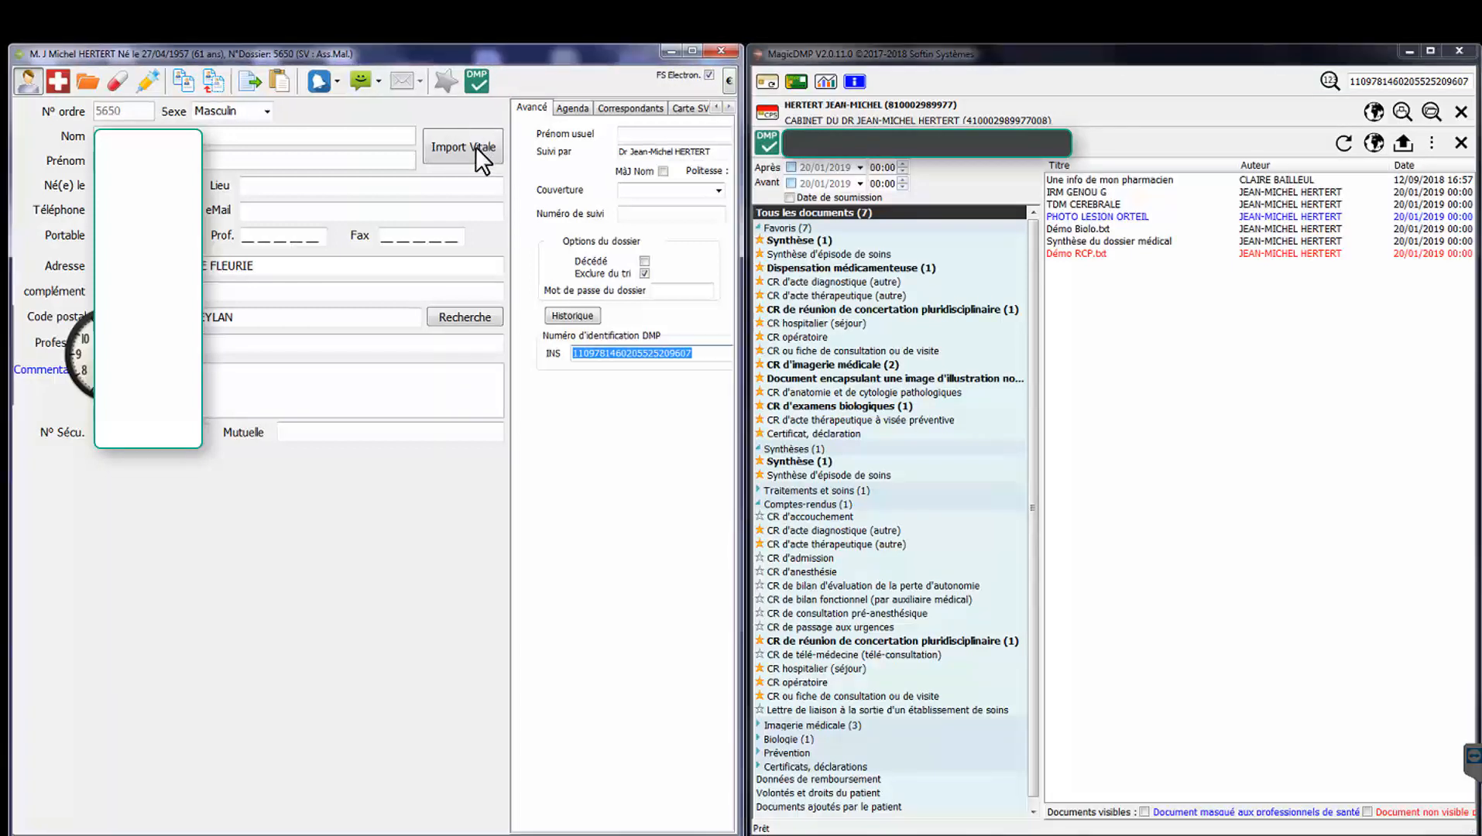
{"action": "key", "text": "Escape"}
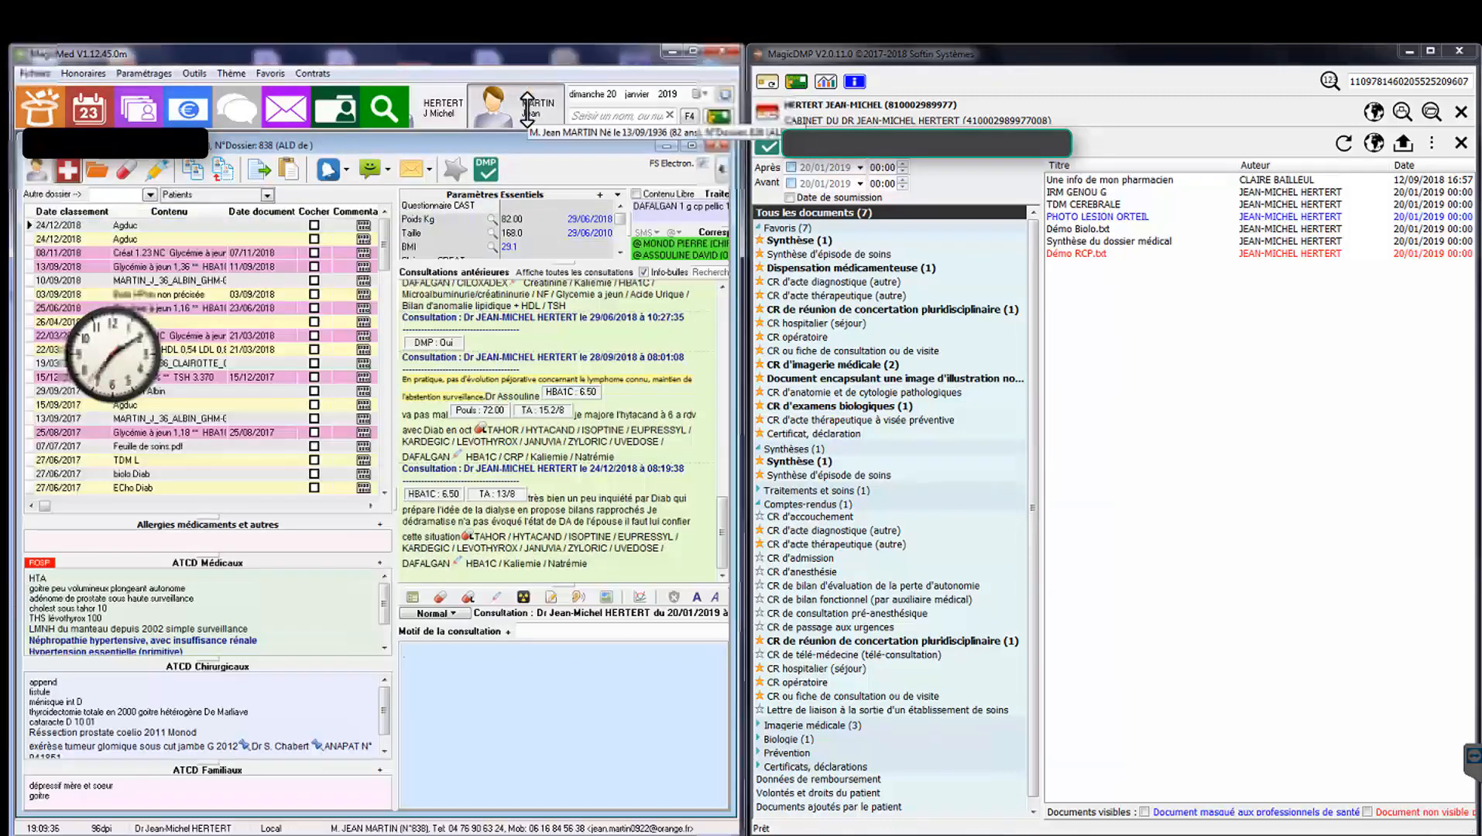
{"action": "left_click", "coordinate": [488, 168]}
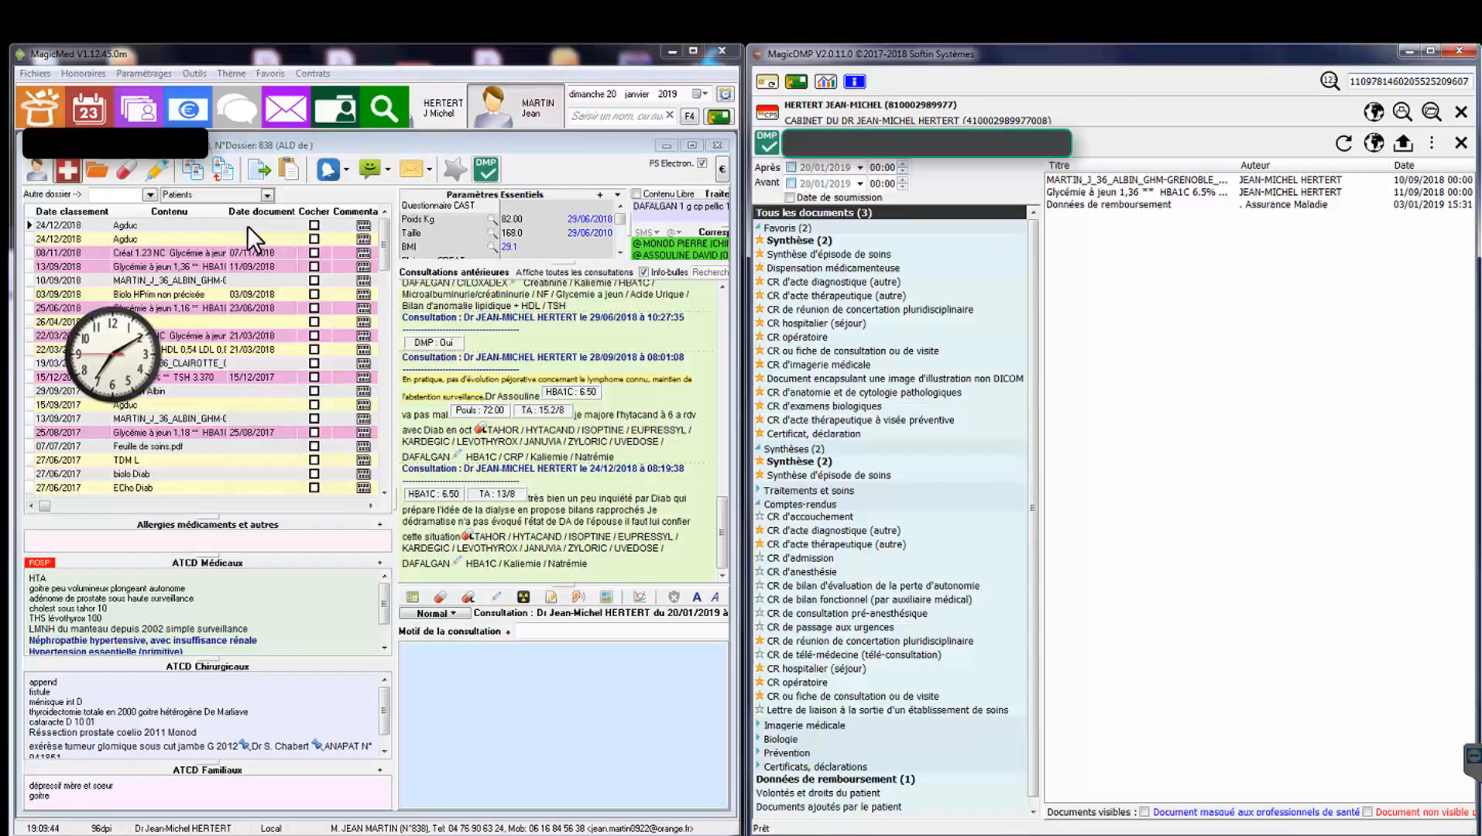
Step: Rename the first Agduc document filed on 24/12/2018 as CR CONS NEPHRO
{"action": "left_click", "coordinate": [194, 224]}
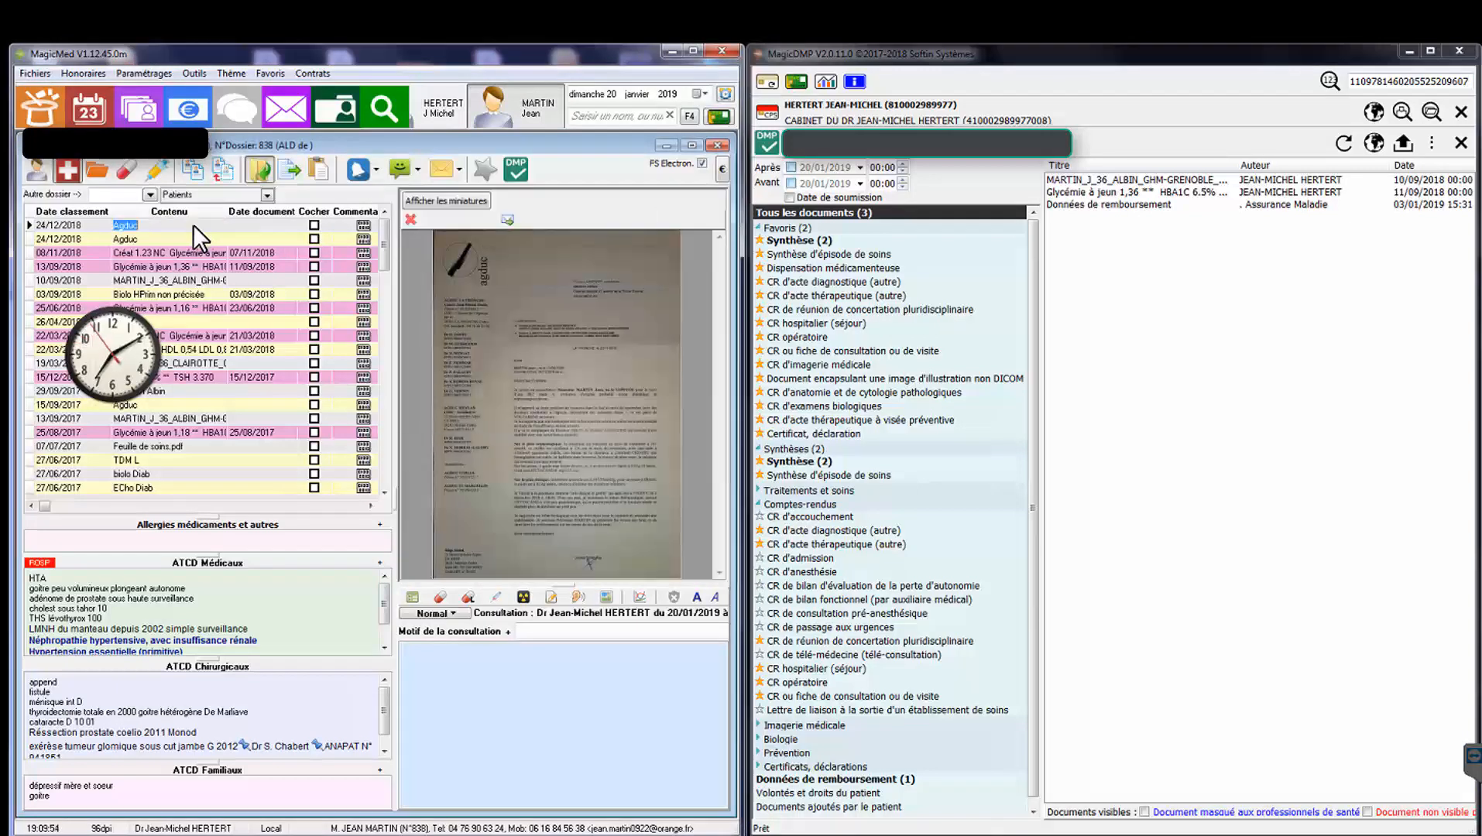
{"action": "type", "text": "CR C"}
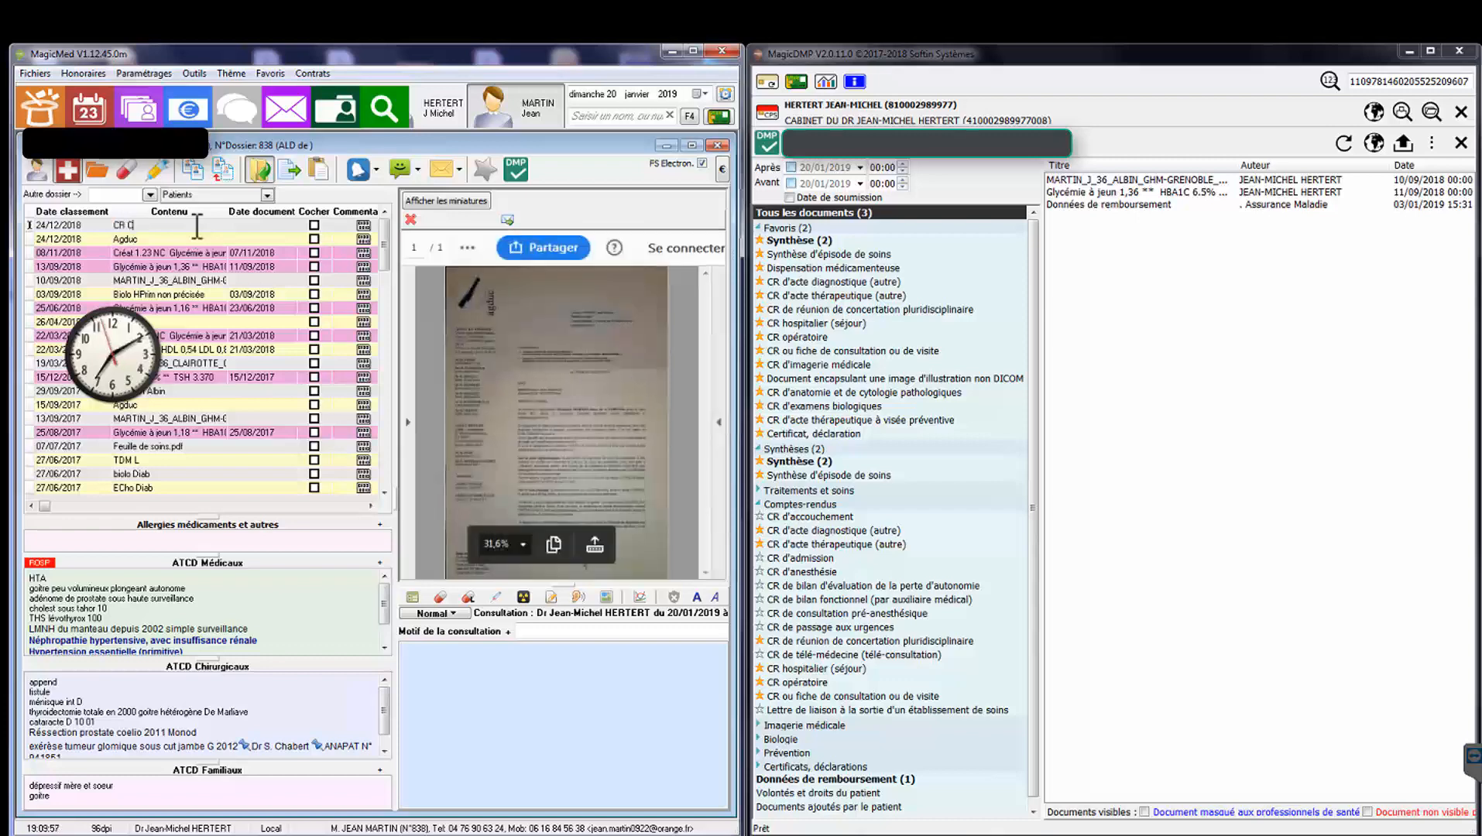
{"action": "type", "text": "ONS NEPHRO"}
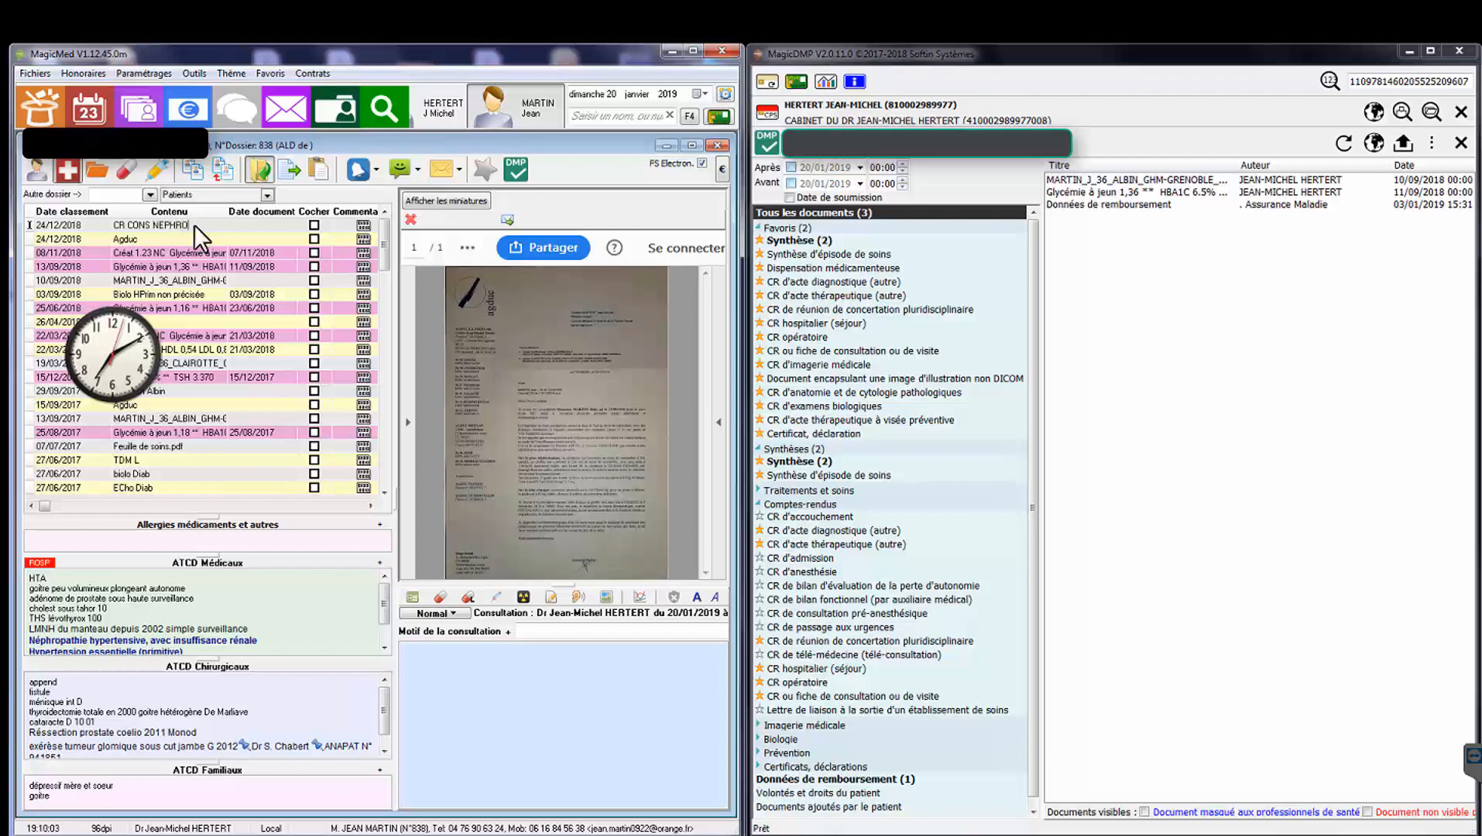
Step: Send CR CONS NEPHRO to the DMP as "CR ou fiche de consultation ou de visite", visible to every authorised person, and open it there
{"action": "right_click", "coordinate": [102, 225]}
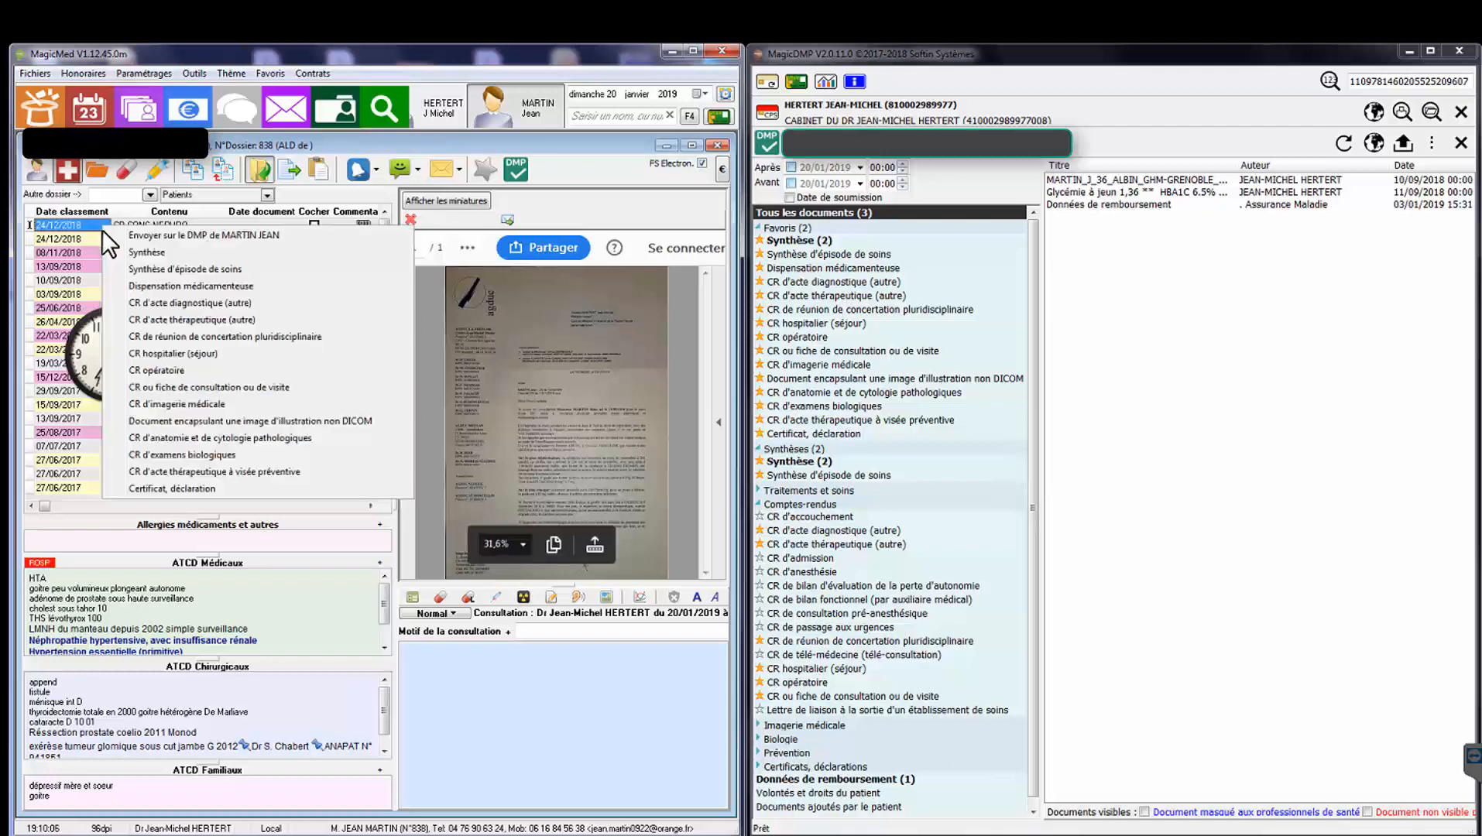
{"action": "left_click", "coordinate": [182, 387]}
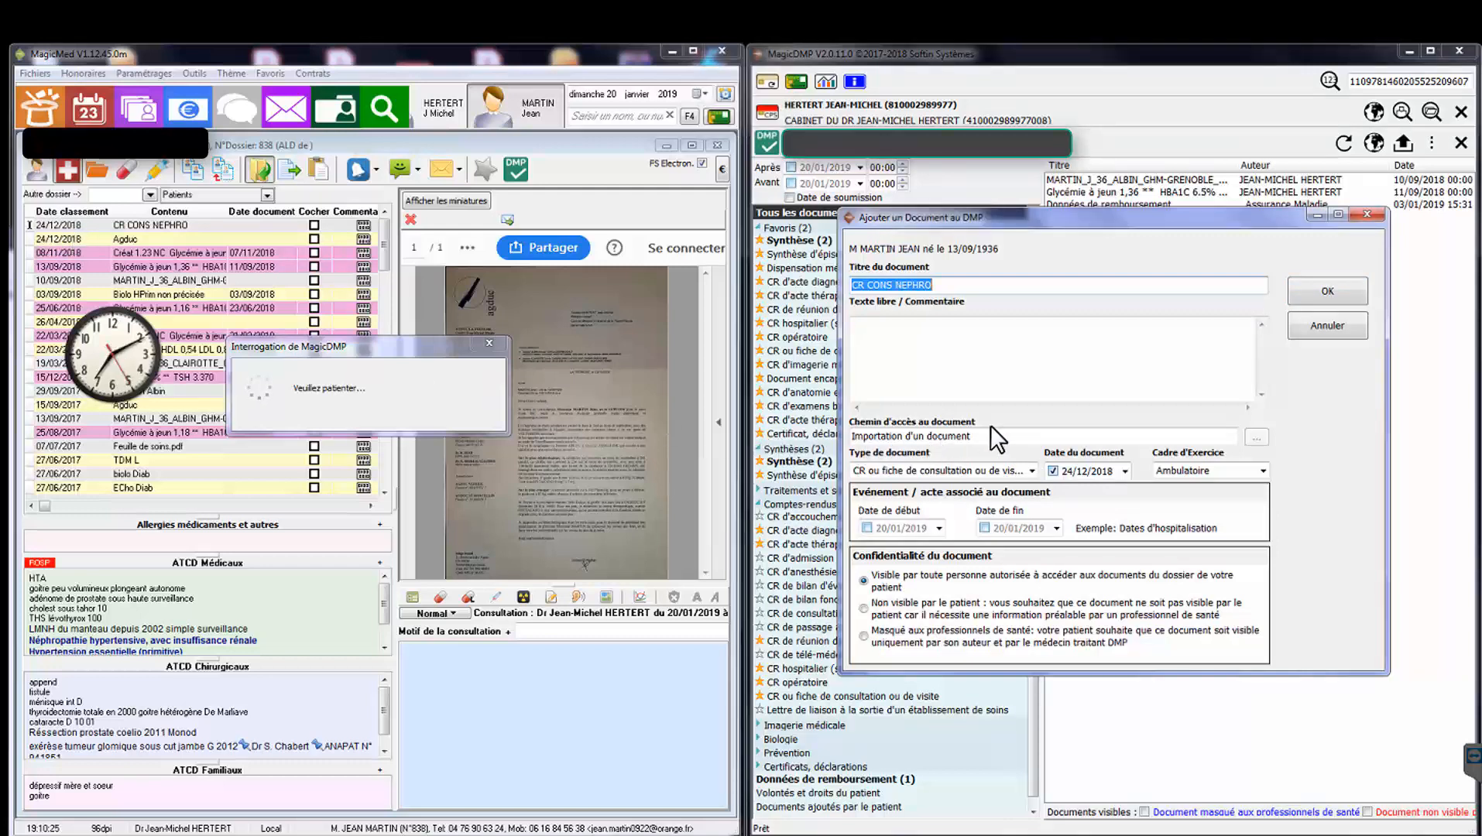
{"action": "left_click", "coordinate": [1301, 284]}
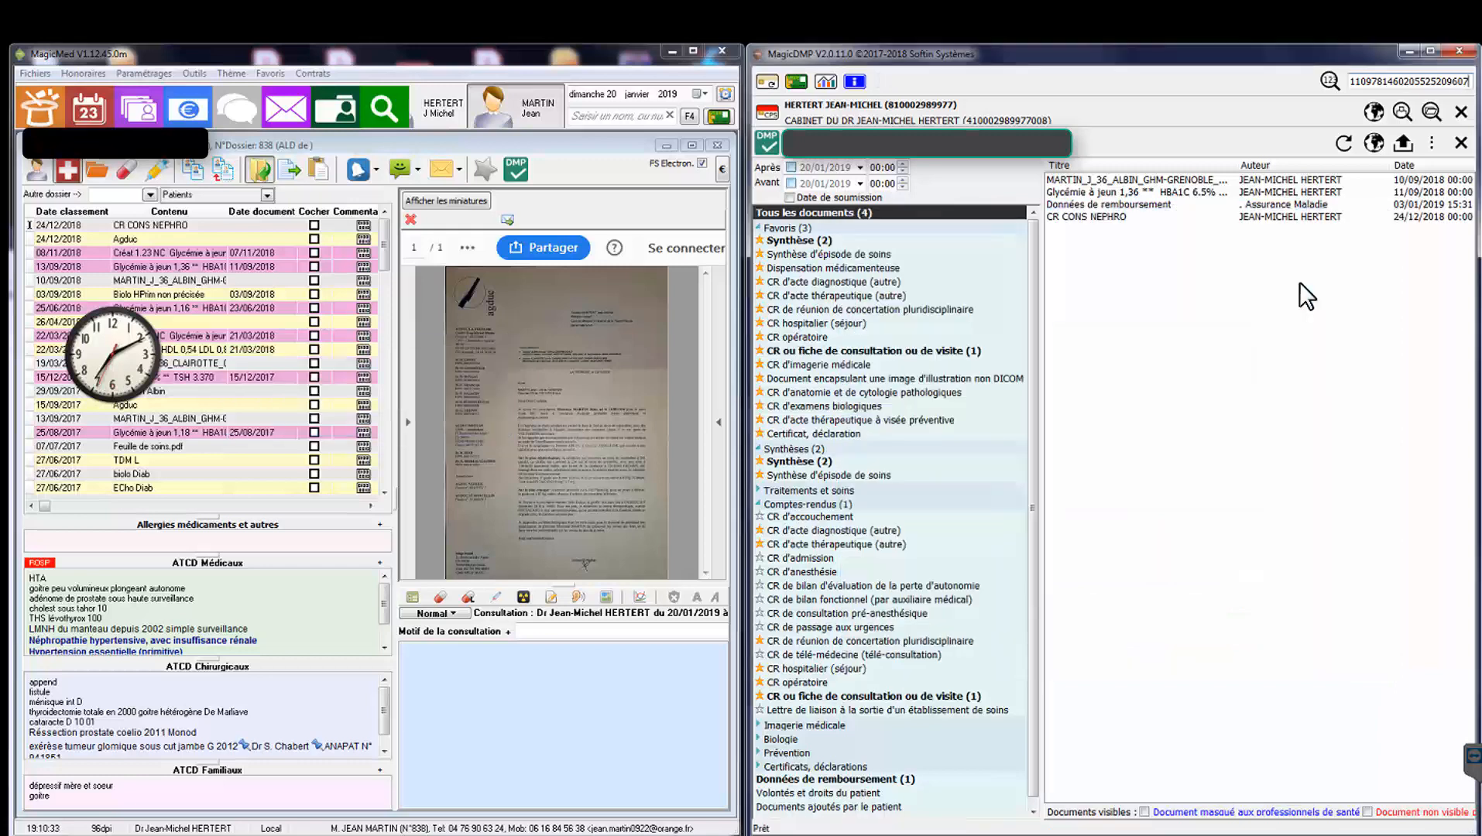
{"action": "double_click", "coordinate": [1115, 215]}
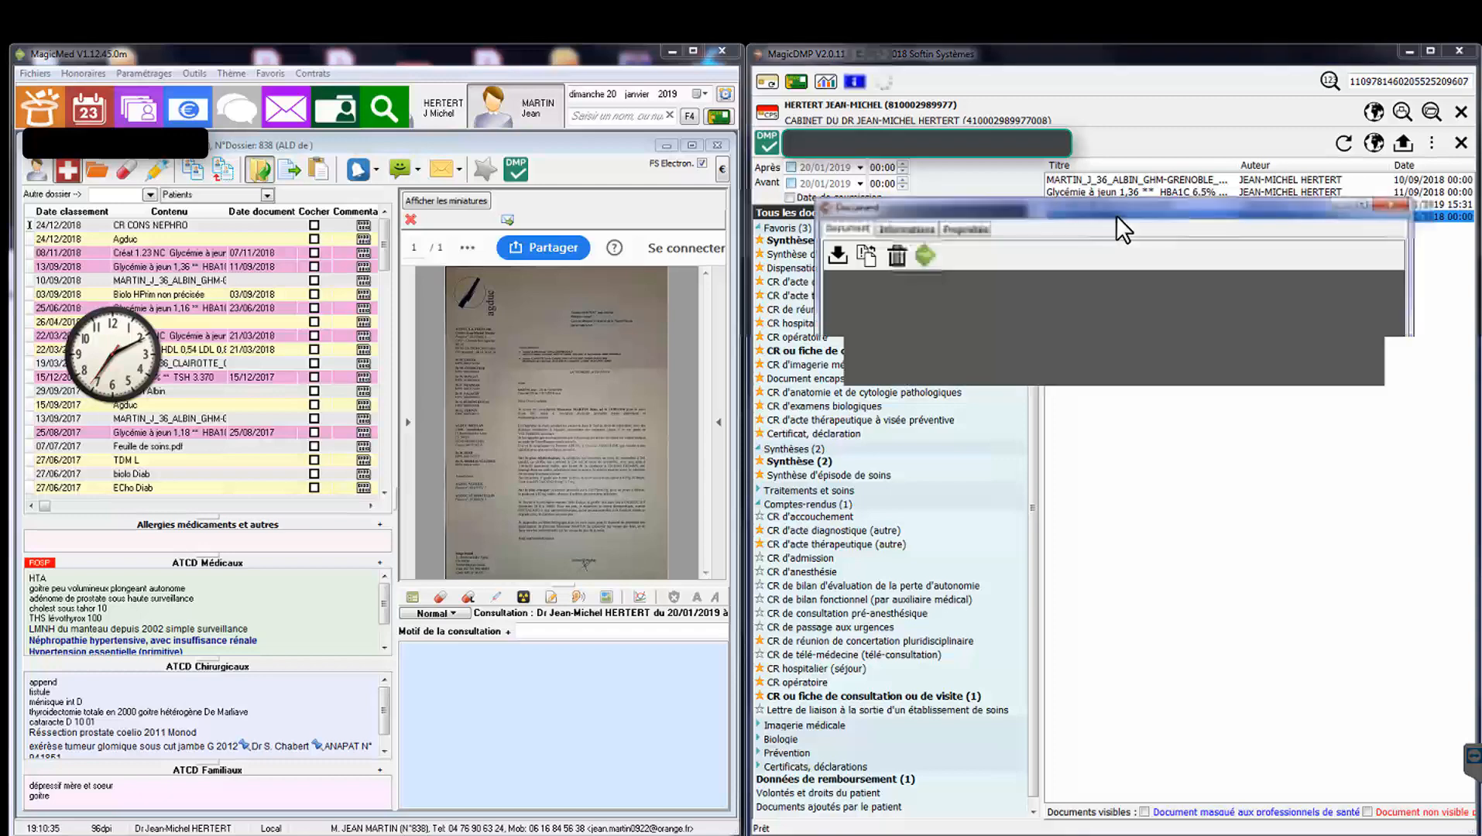